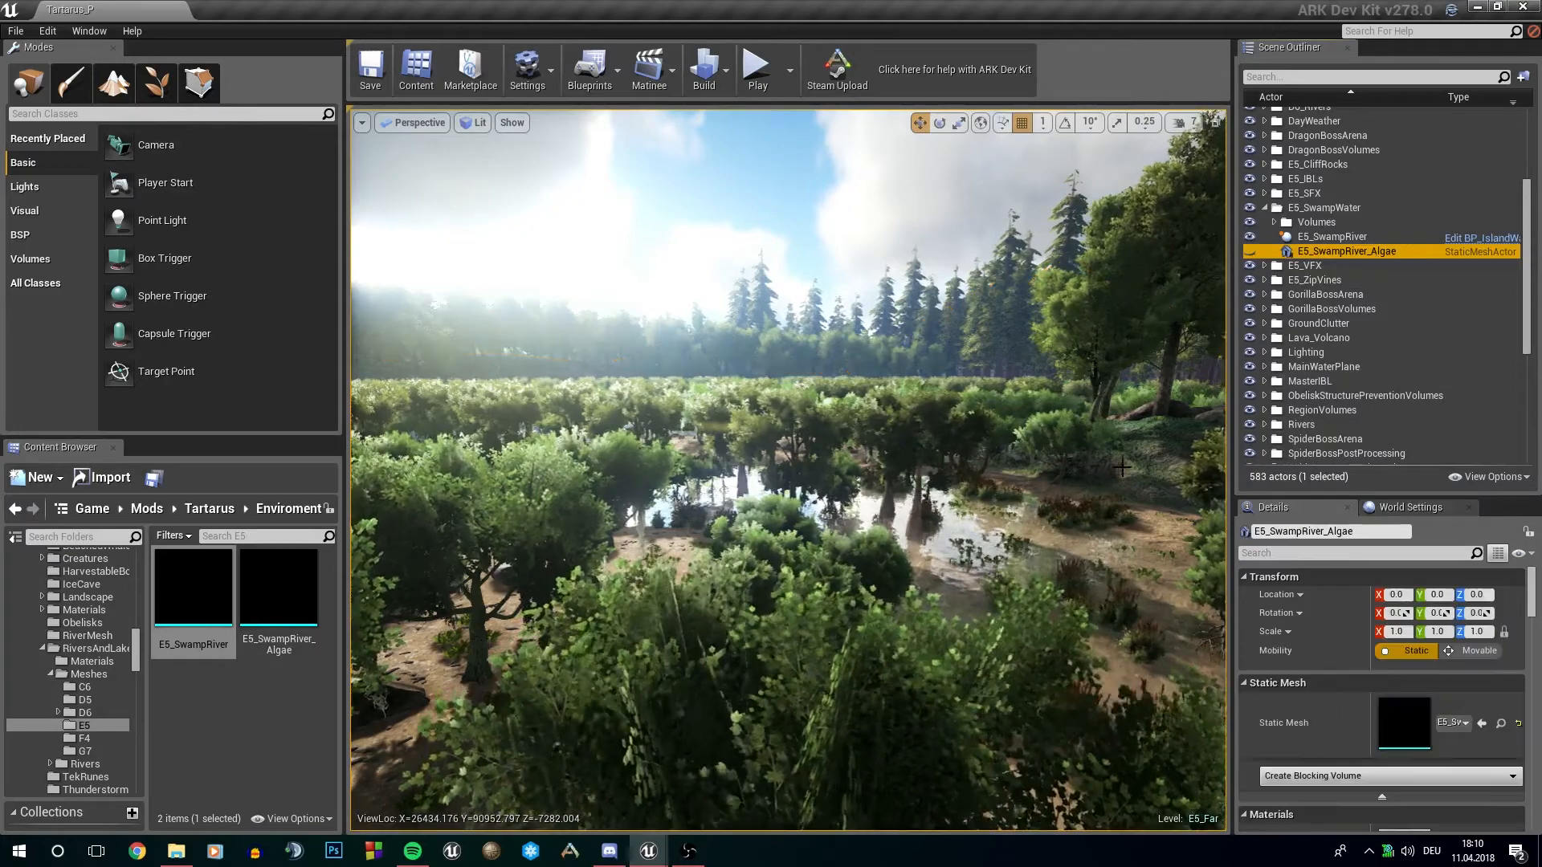
Step: Unhide the E5_SwampRiver_Algae actor in the swamp area
{"action": "key", "text": "w"}
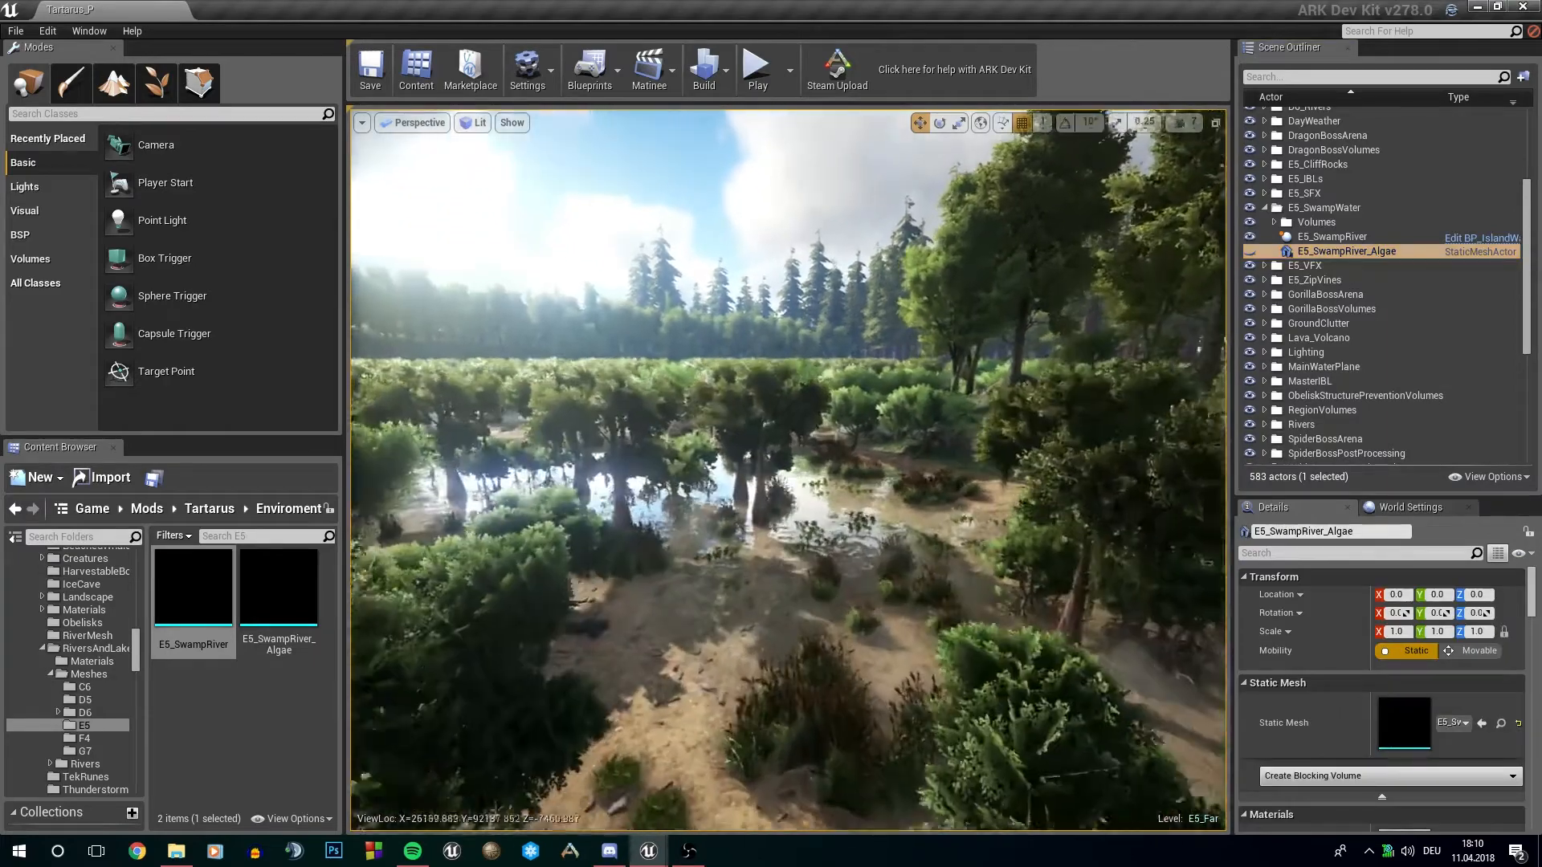
{"action": "key", "text": "w"}
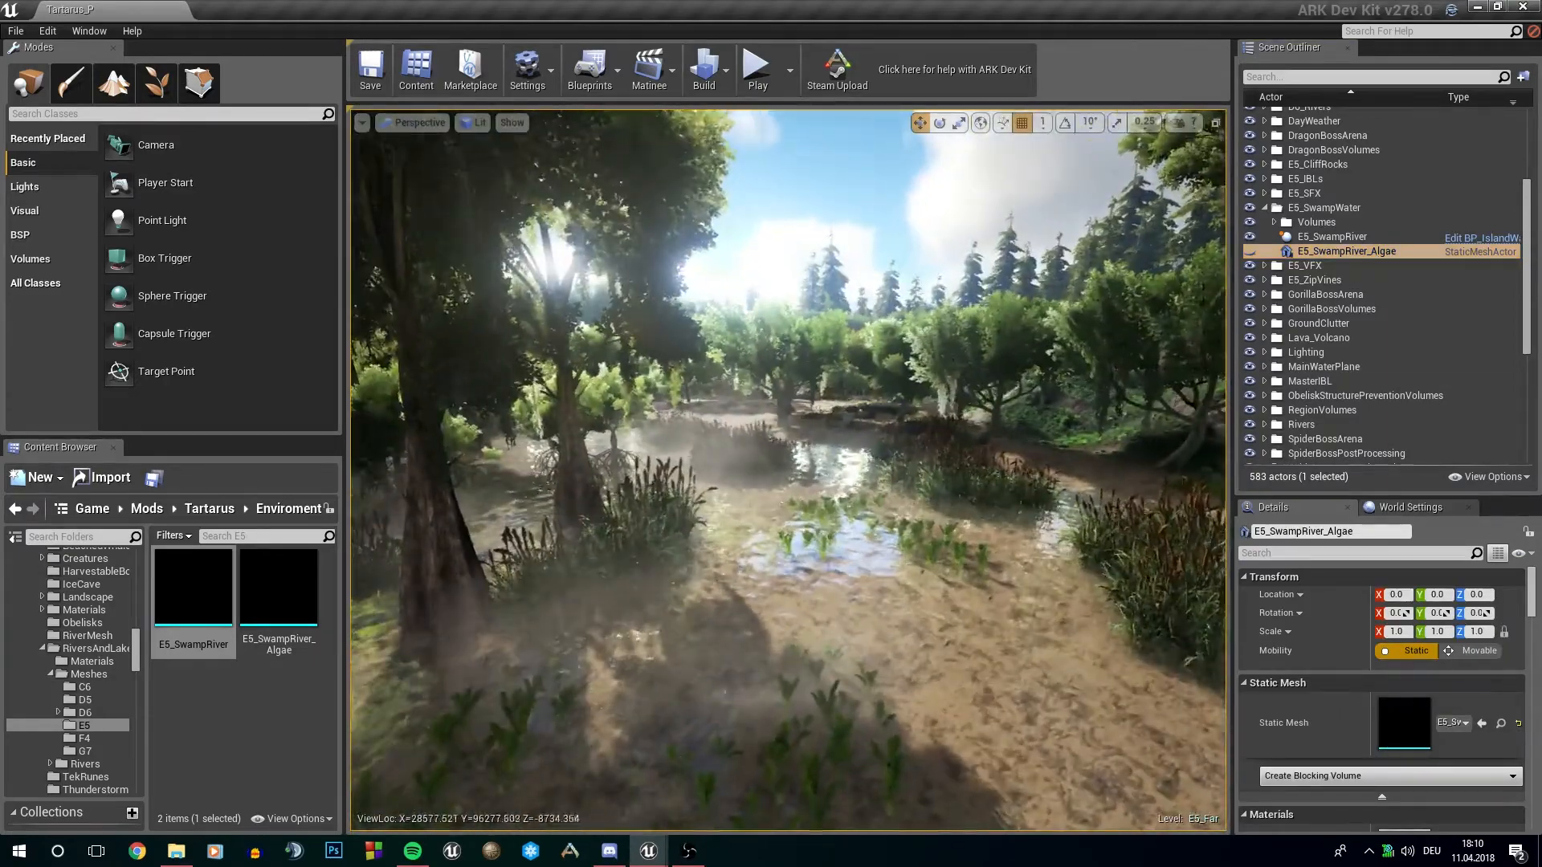
{"action": "key", "text": "w"}
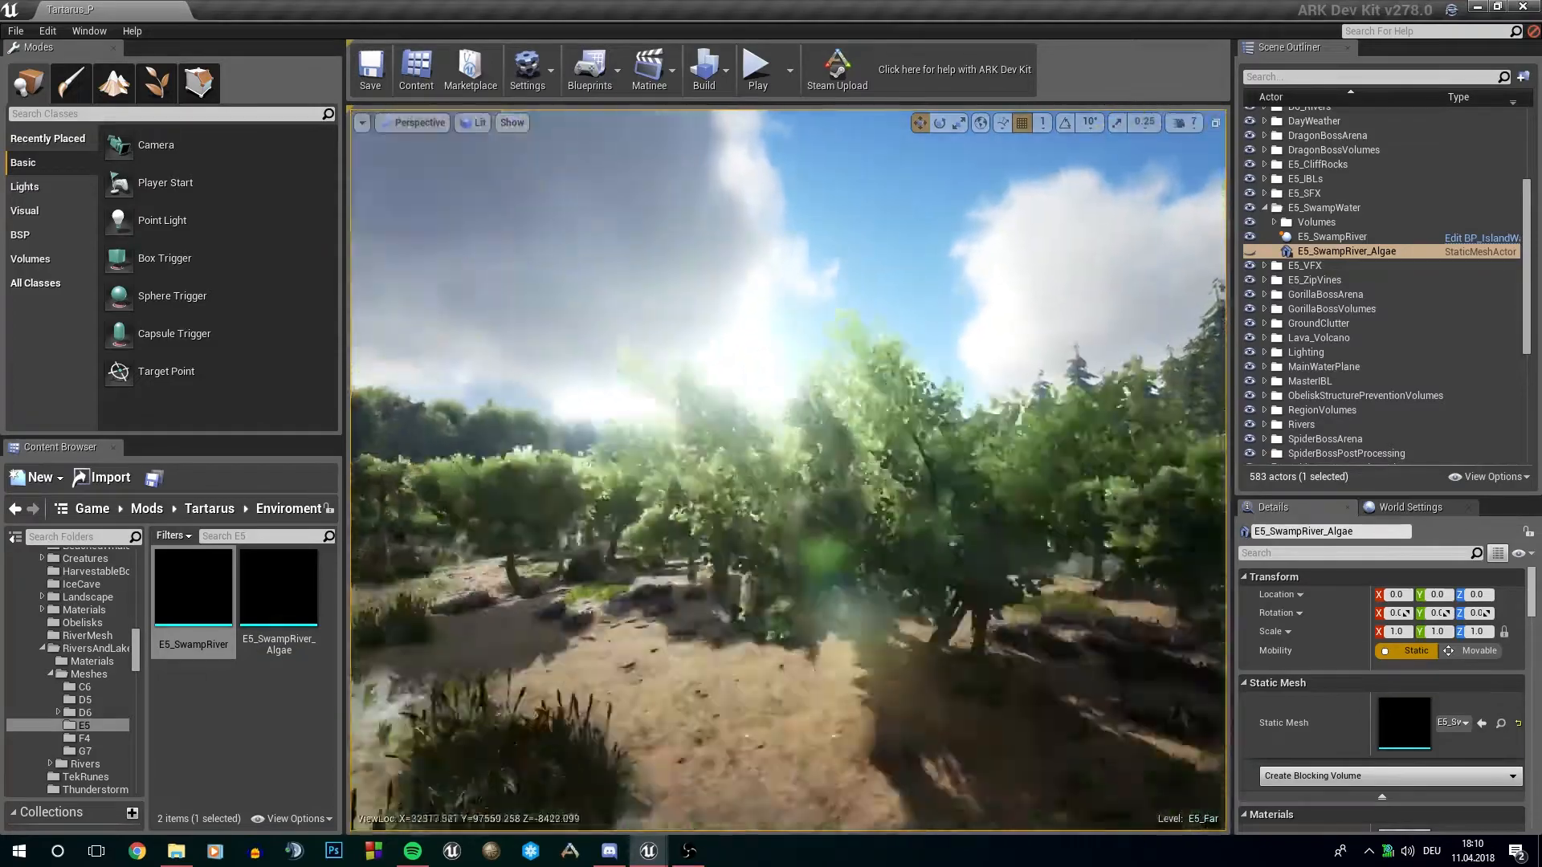
{"action": "key", "text": "w"}
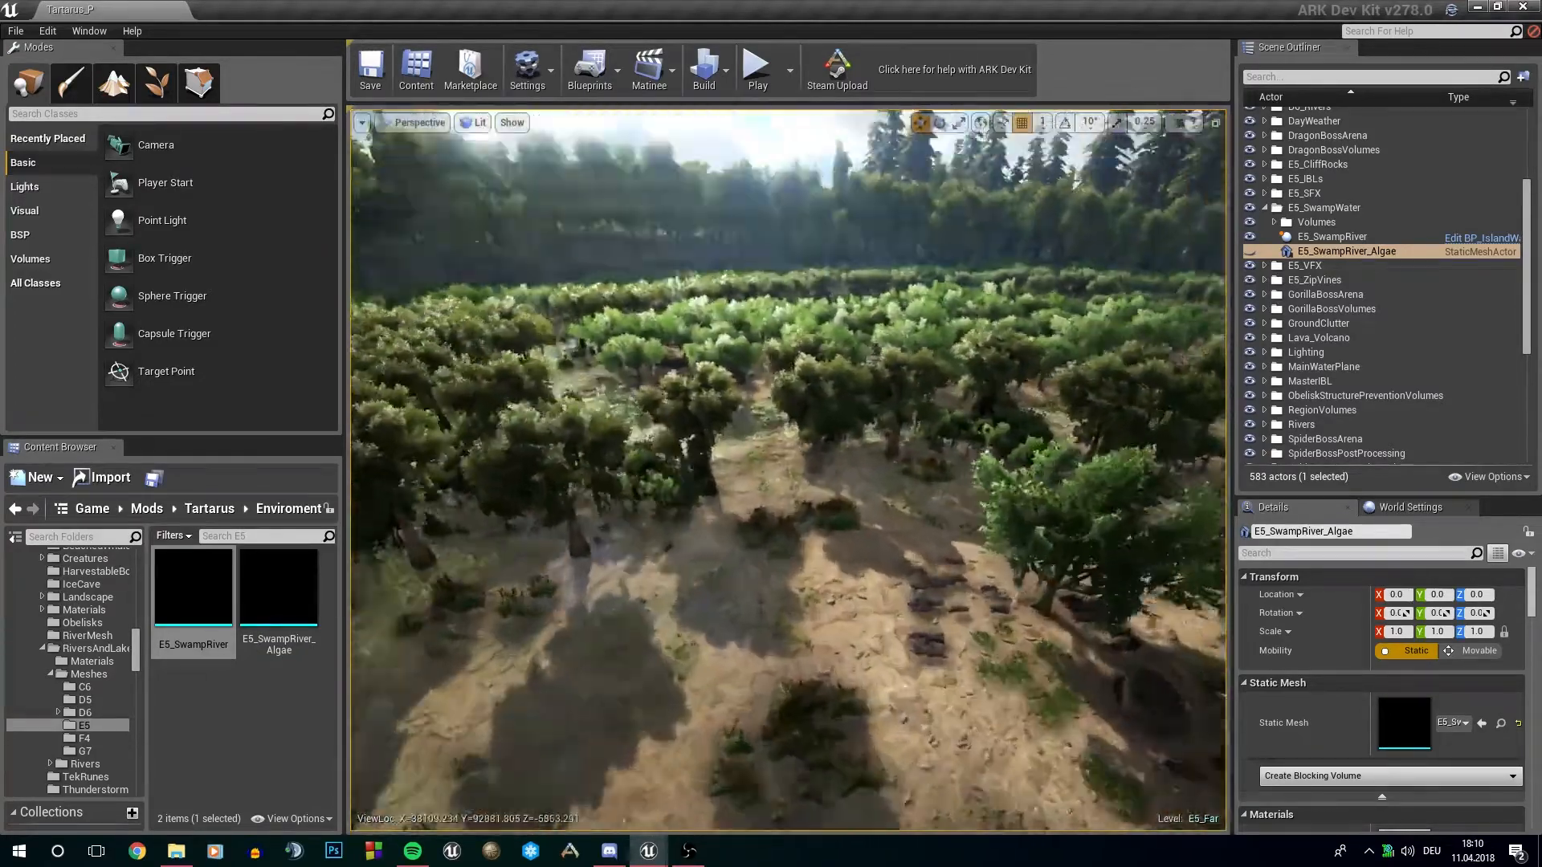
{"action": "key", "text": "w"}
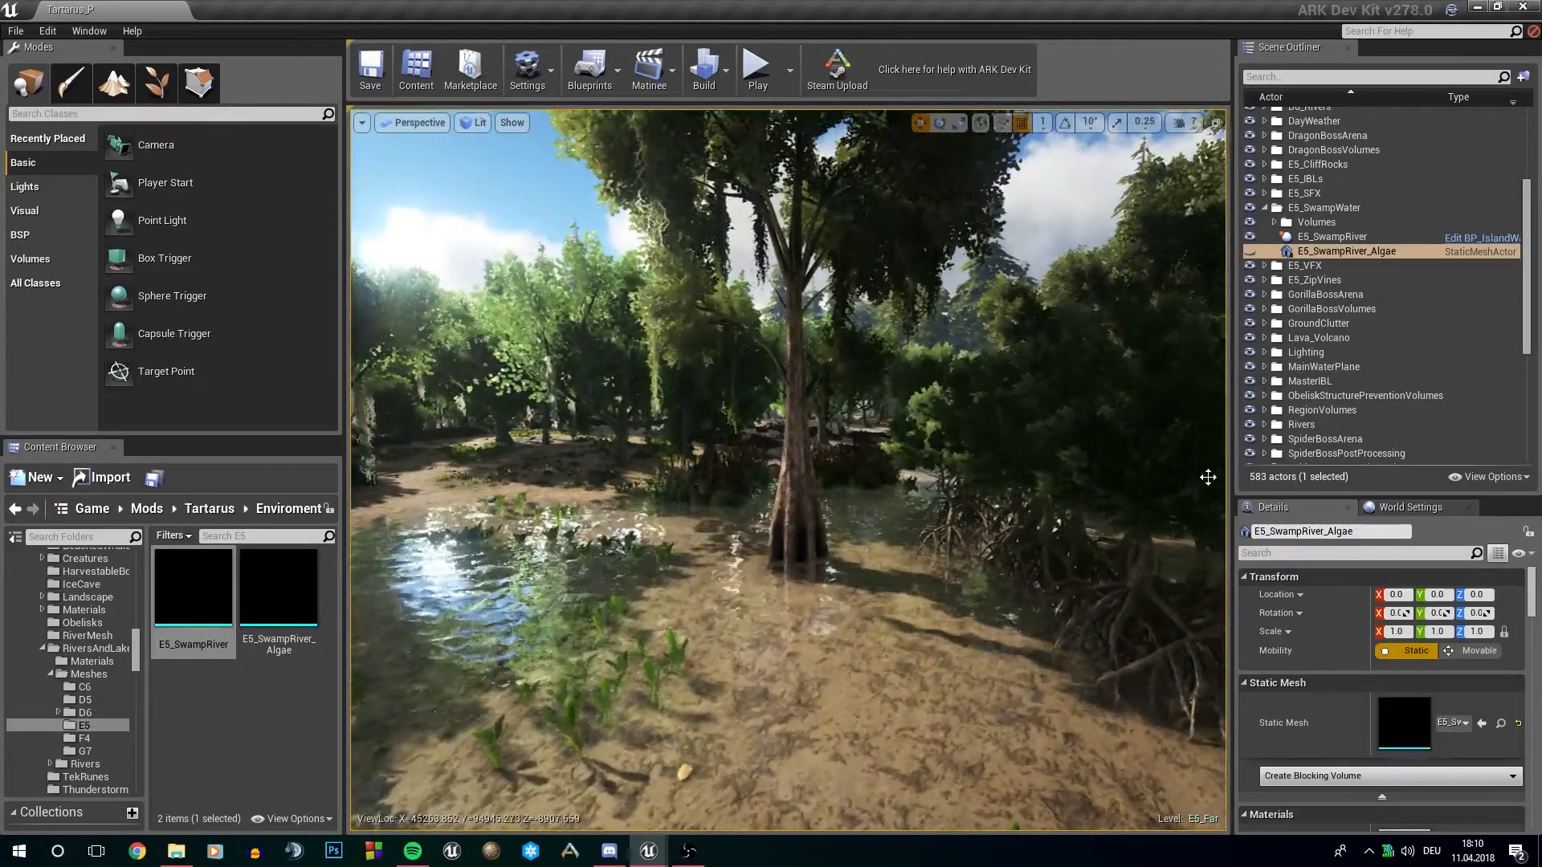
{"action": "left_click", "coordinate": [1250, 252]}
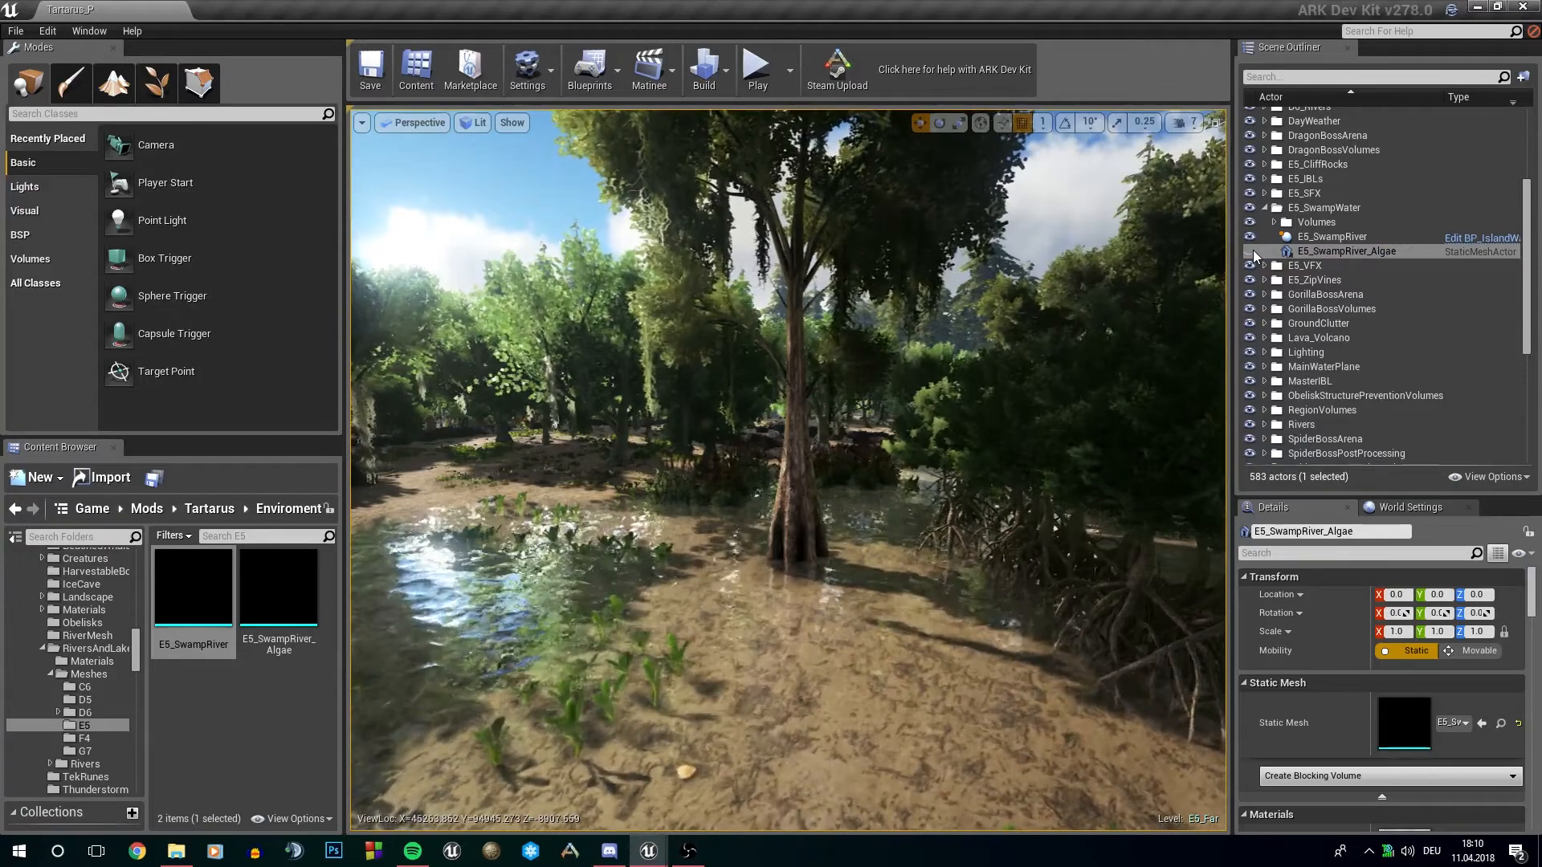
{"action": "left_click", "coordinate": [1250, 251]}
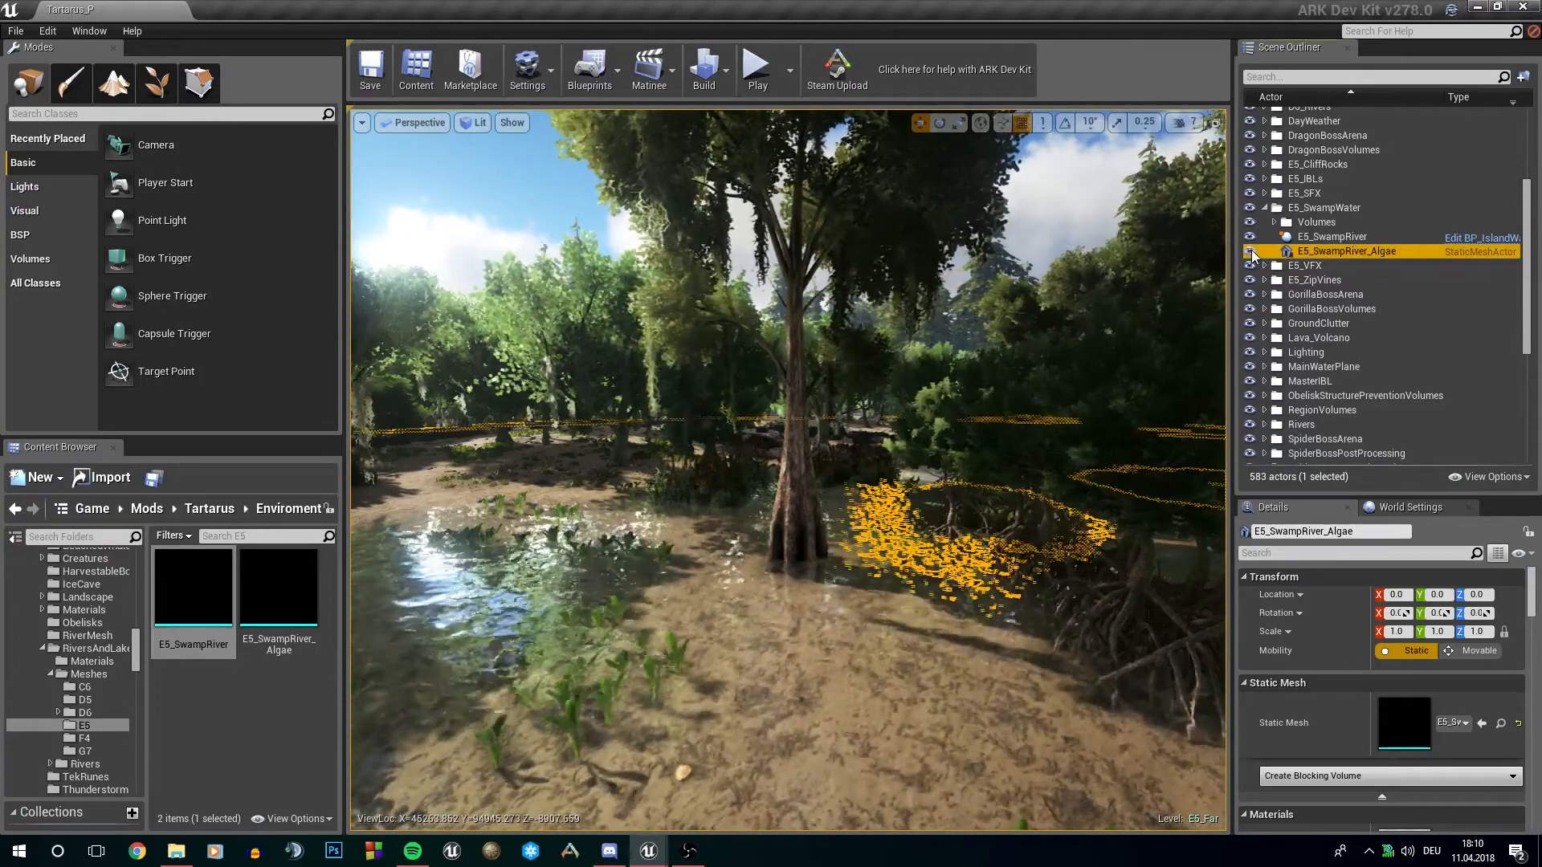
Step: Examine the algae patches around the swamp tree roots and hide the E5_SwampRiver_Algae actor again
{"action": "right_click_drag", "start_coordinate": [787, 470], "coordinate": [787, 470]}
{"action": "key", "text": "w"}
{"action": "right_click_drag", "start_coordinate": [1010, 490], "coordinate": [1010, 490]}
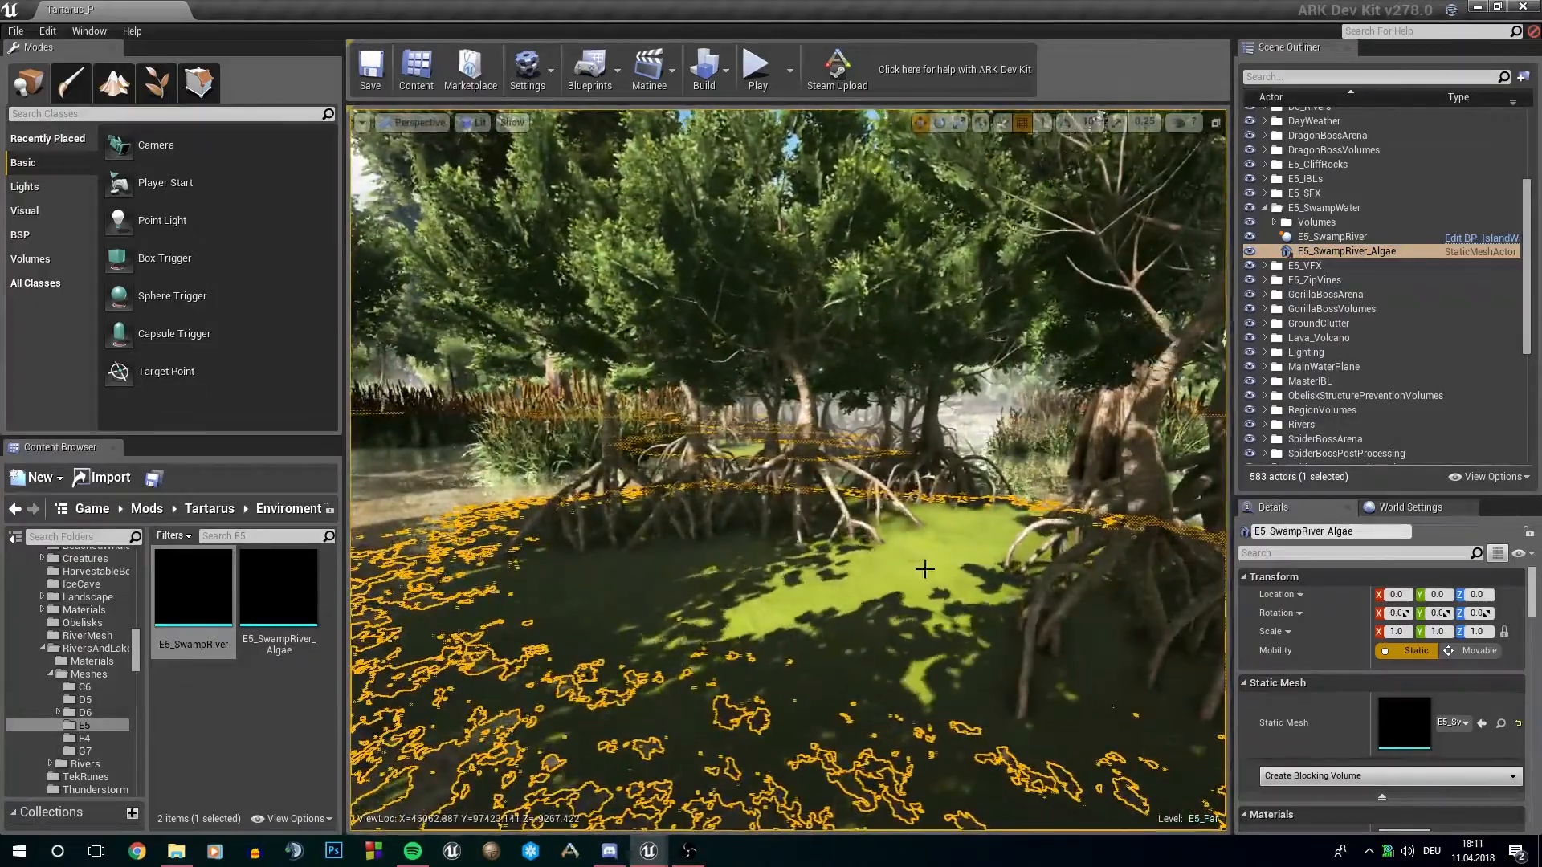
{"action": "right_click_drag", "start_coordinate": [922, 561], "coordinate": [923, 568]}
{"action": "key", "text": "s"}
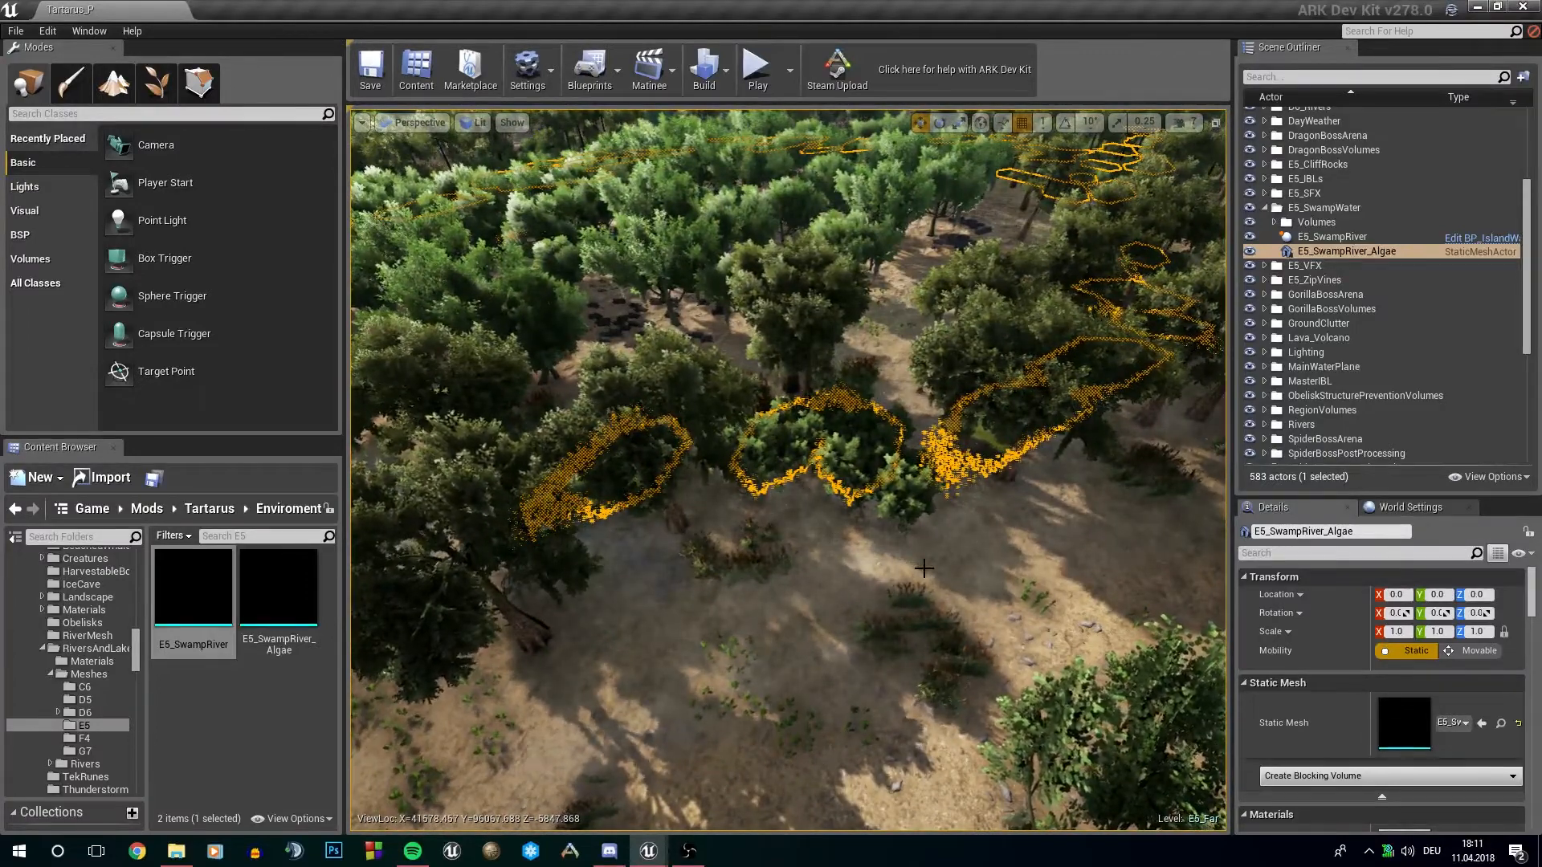
{"action": "left_click", "coordinate": [1249, 251]}
Step: Select the E5_SwampRiver actor, review its water settings and locate its Water Plane mesh among the content assets
{"action": "right_click_drag", "start_coordinate": [1011, 580], "coordinate": [983, 556]}
{"action": "key", "text": "d"}
{"action": "left_click", "coordinate": [1333, 237]}
{"action": "key", "text": "w"}
{"action": "key", "text": "w"}
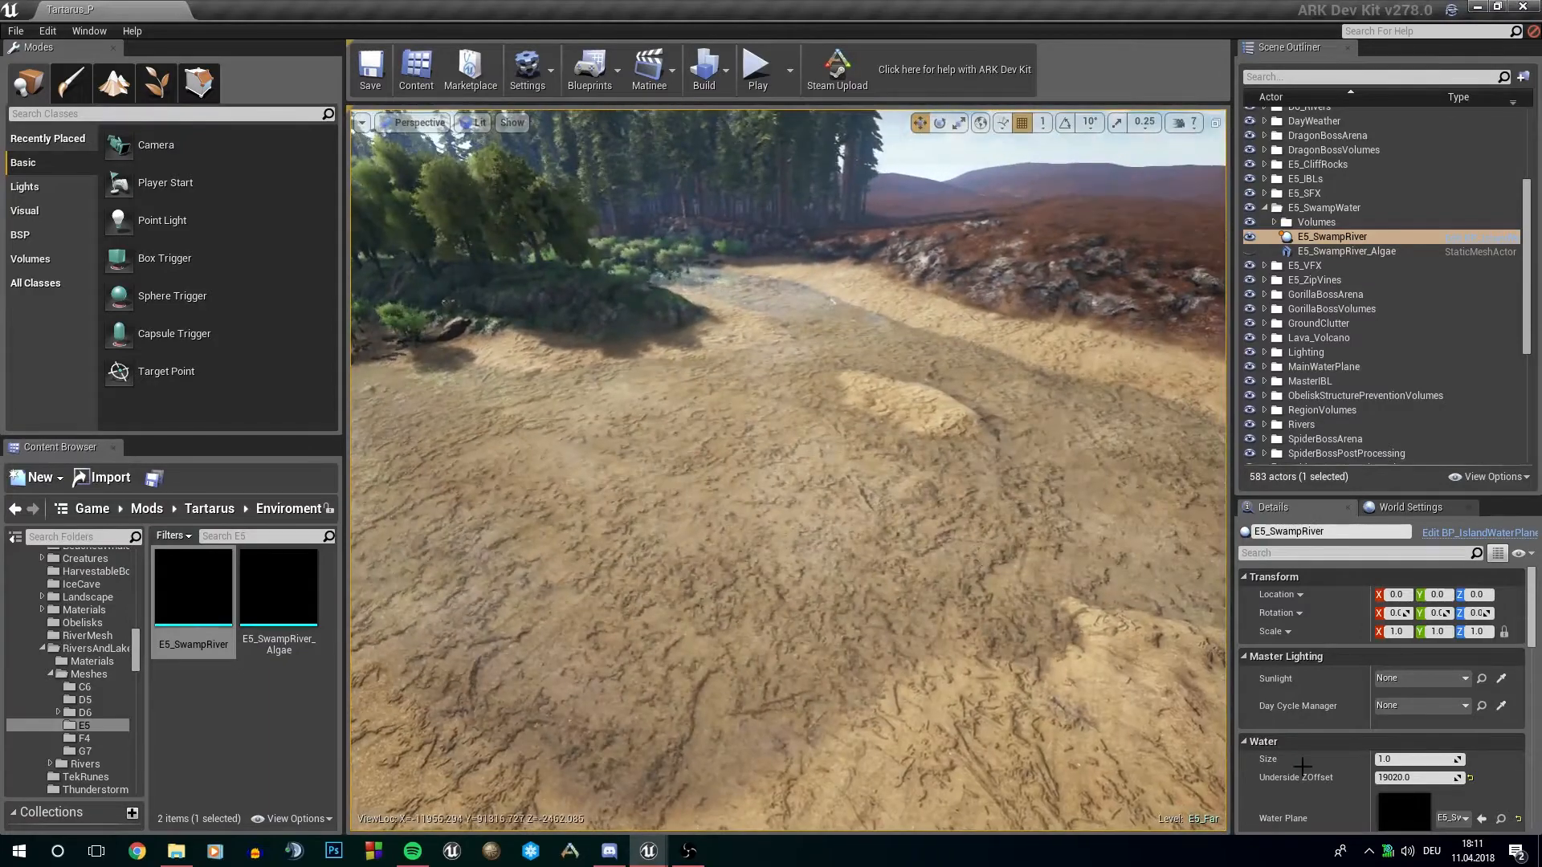
{"action": "scroll", "coordinate": [1360, 783], "scroll_direction": "down", "scroll_amount": 2}
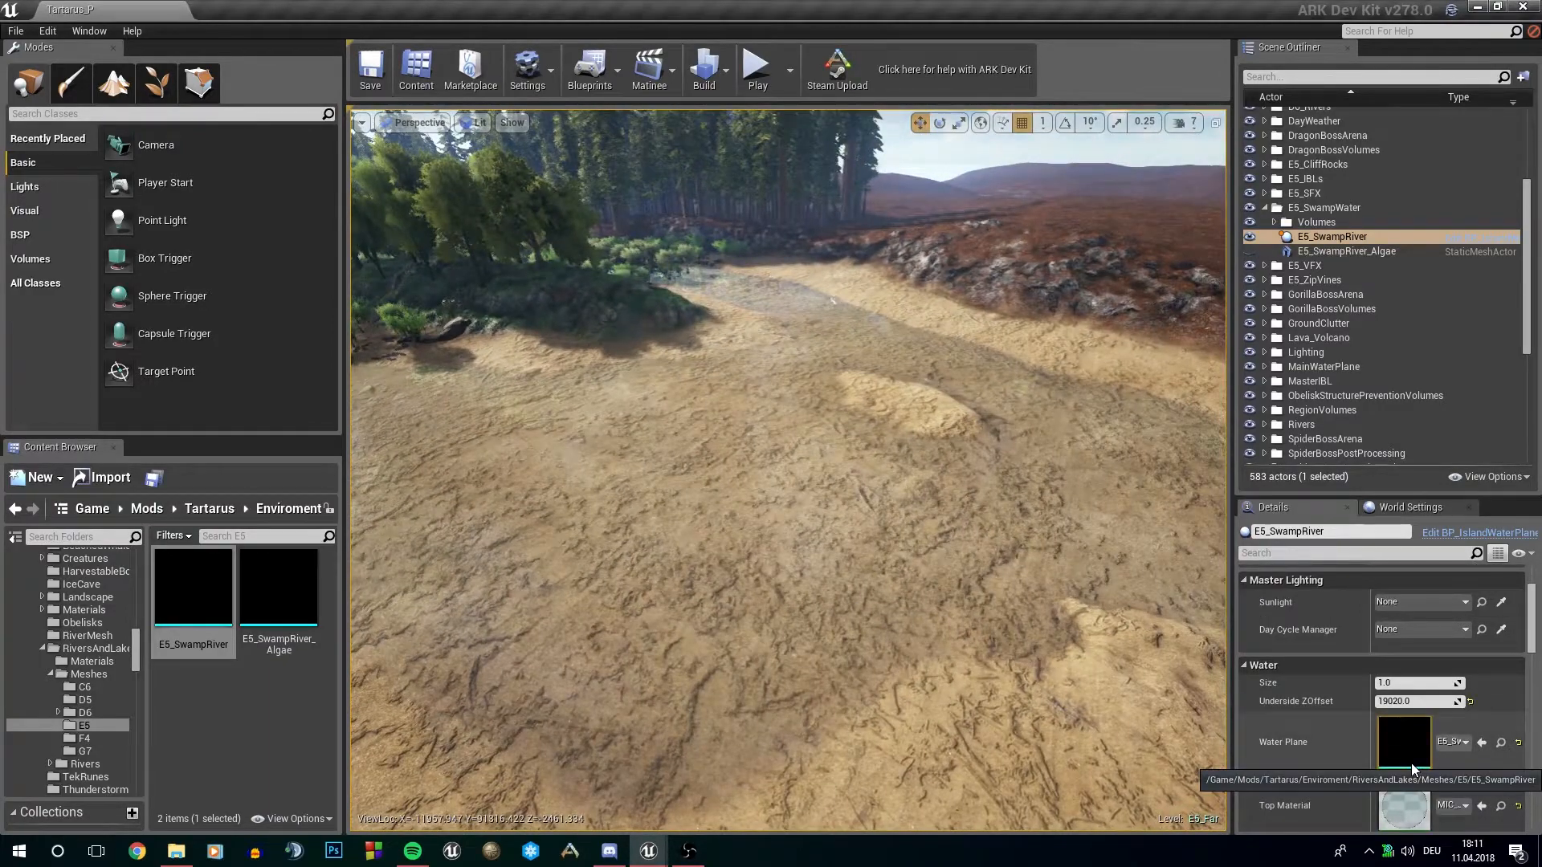
{"action": "scroll", "coordinate": [1440, 743], "scroll_direction": "down", "scroll_amount": 3}
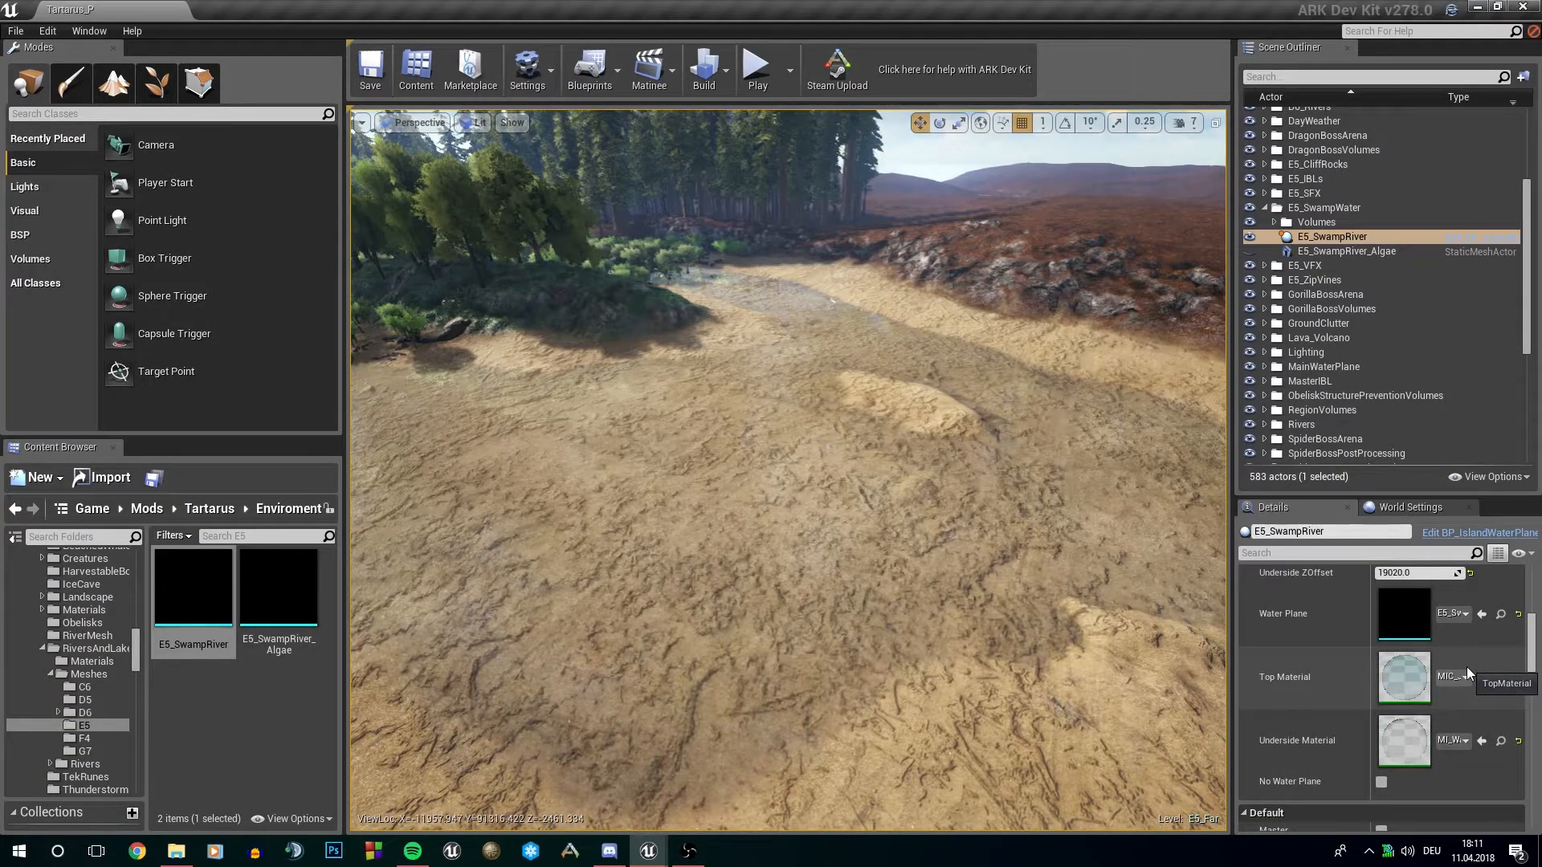
{"action": "scroll", "coordinate": [1466, 670], "scroll_direction": "down", "scroll_amount": 1}
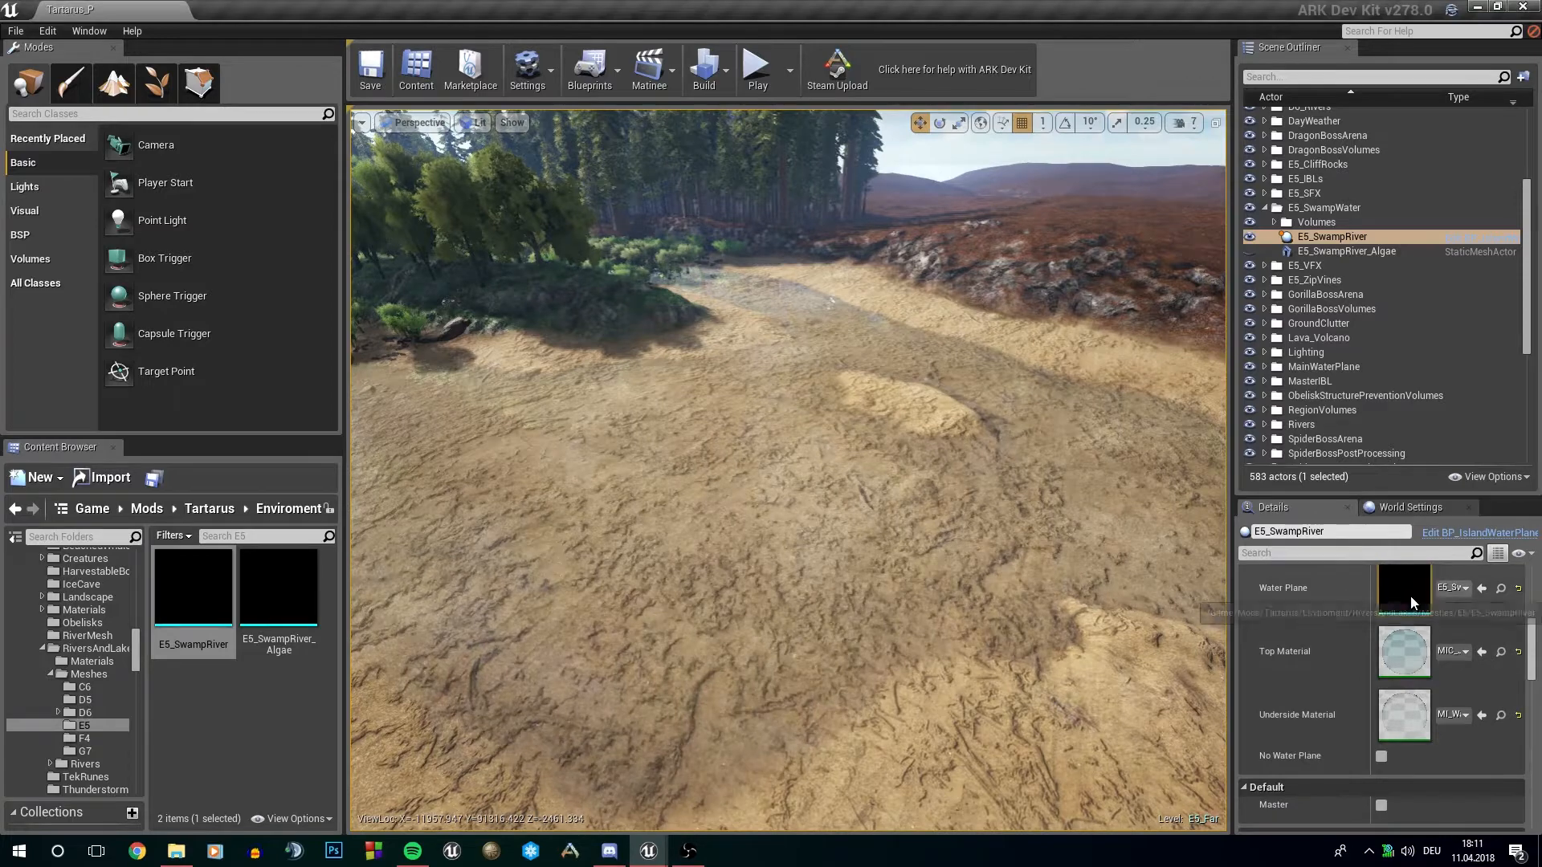
{"action": "scroll", "coordinate": [1469, 690], "scroll_direction": "up", "scroll_amount": 2}
{"action": "scroll", "coordinate": [1473, 692], "scroll_direction": "down", "scroll_amount": 2}
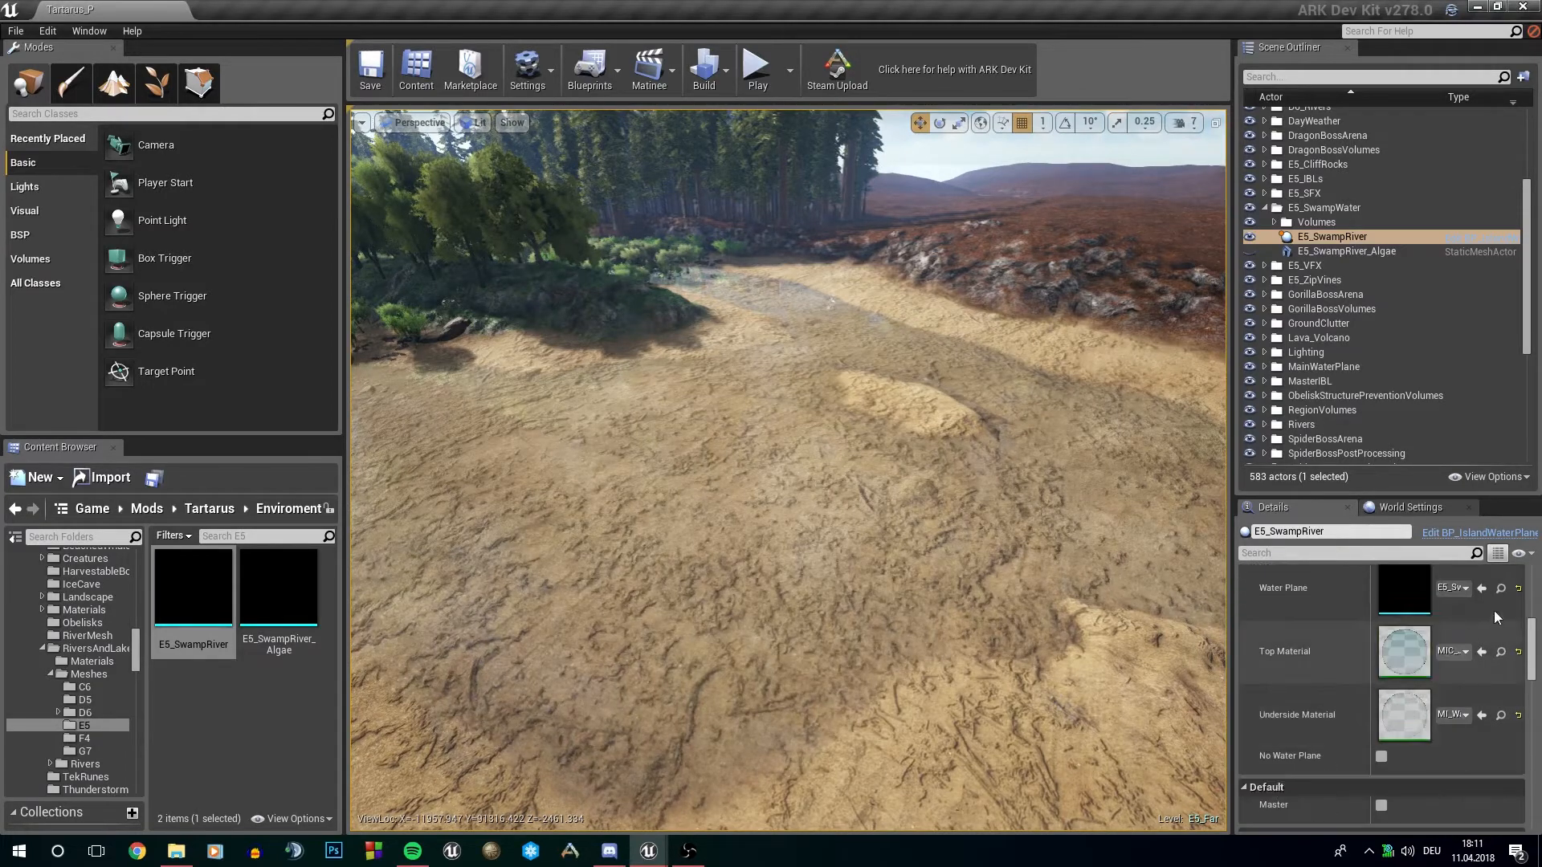
{"action": "left_click", "coordinate": [1500, 588]}
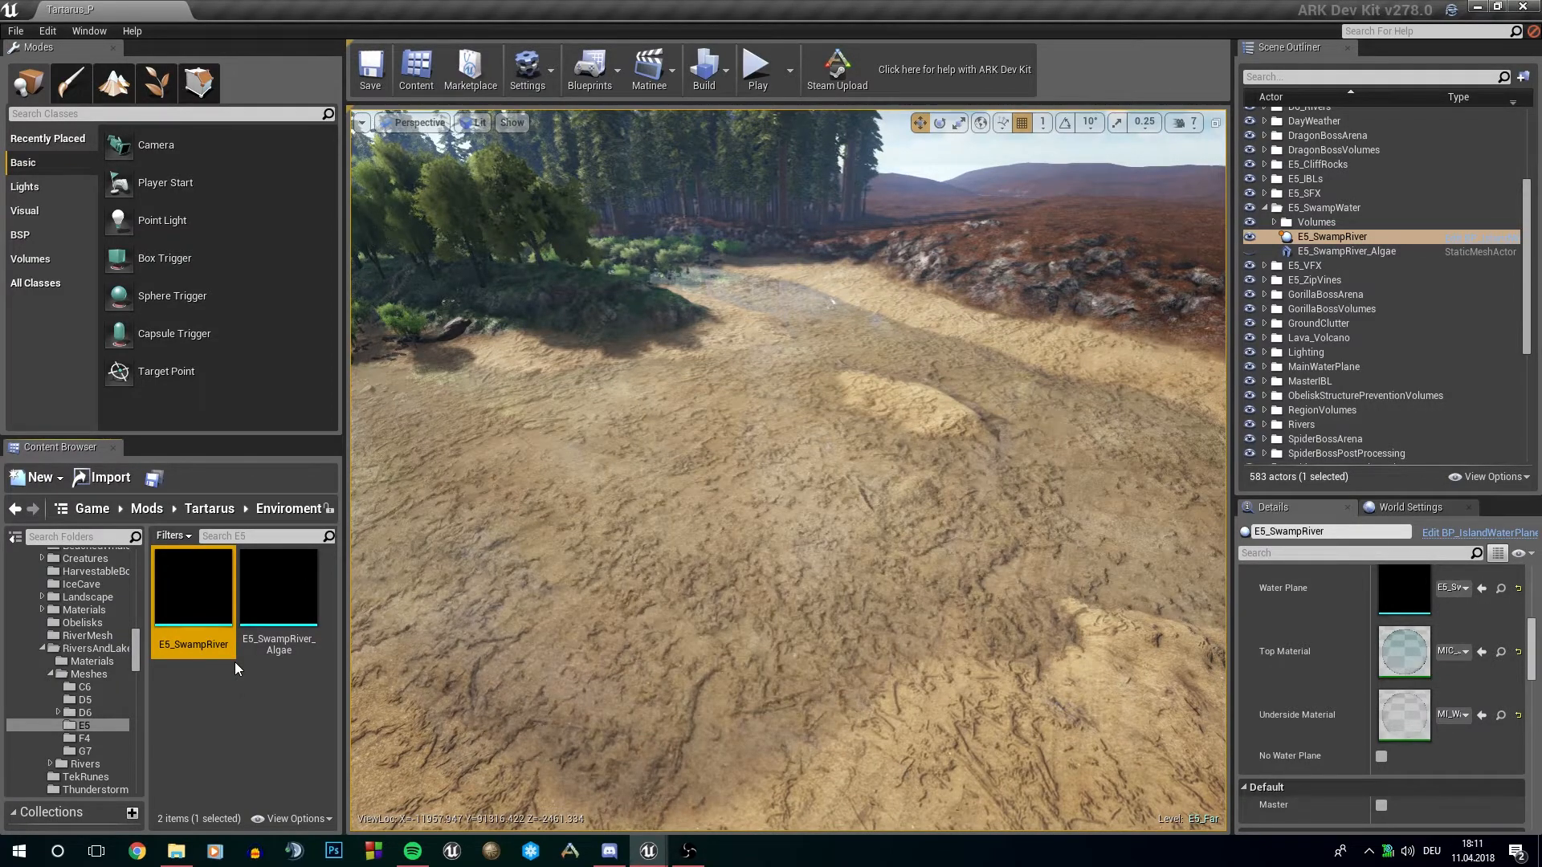
{"action": "mouse_move", "coordinate": [208, 635]}
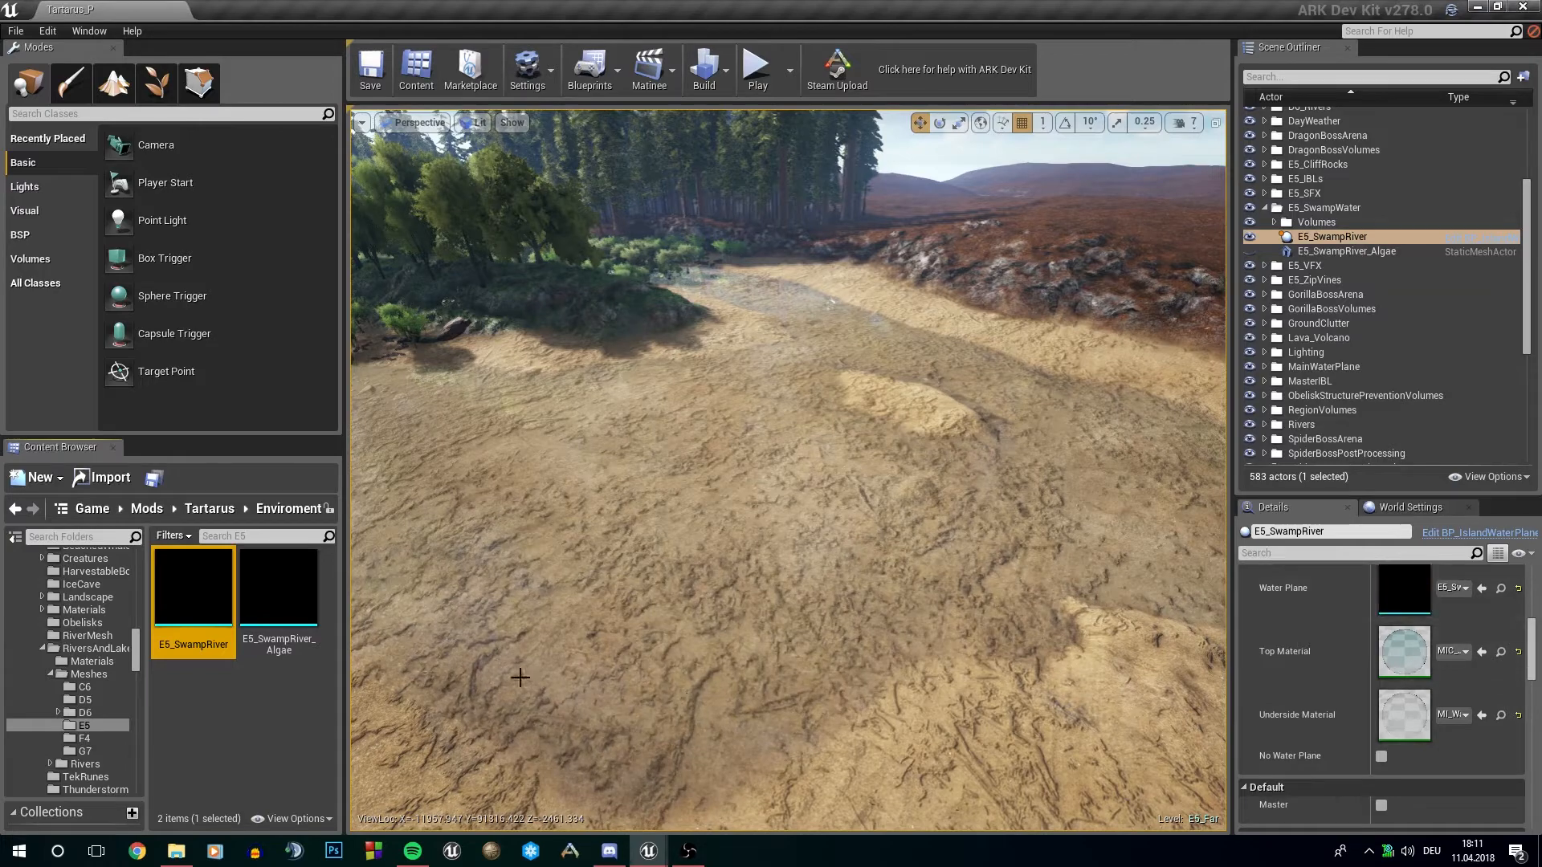
Step: Place the E5_SwampRiver_Algae static mesh in the level on the sandy riverbed
{"action": "right_click_drag", "start_coordinate": [948, 600], "coordinate": [939, 605]}
{"action": "key", "text": "d"}
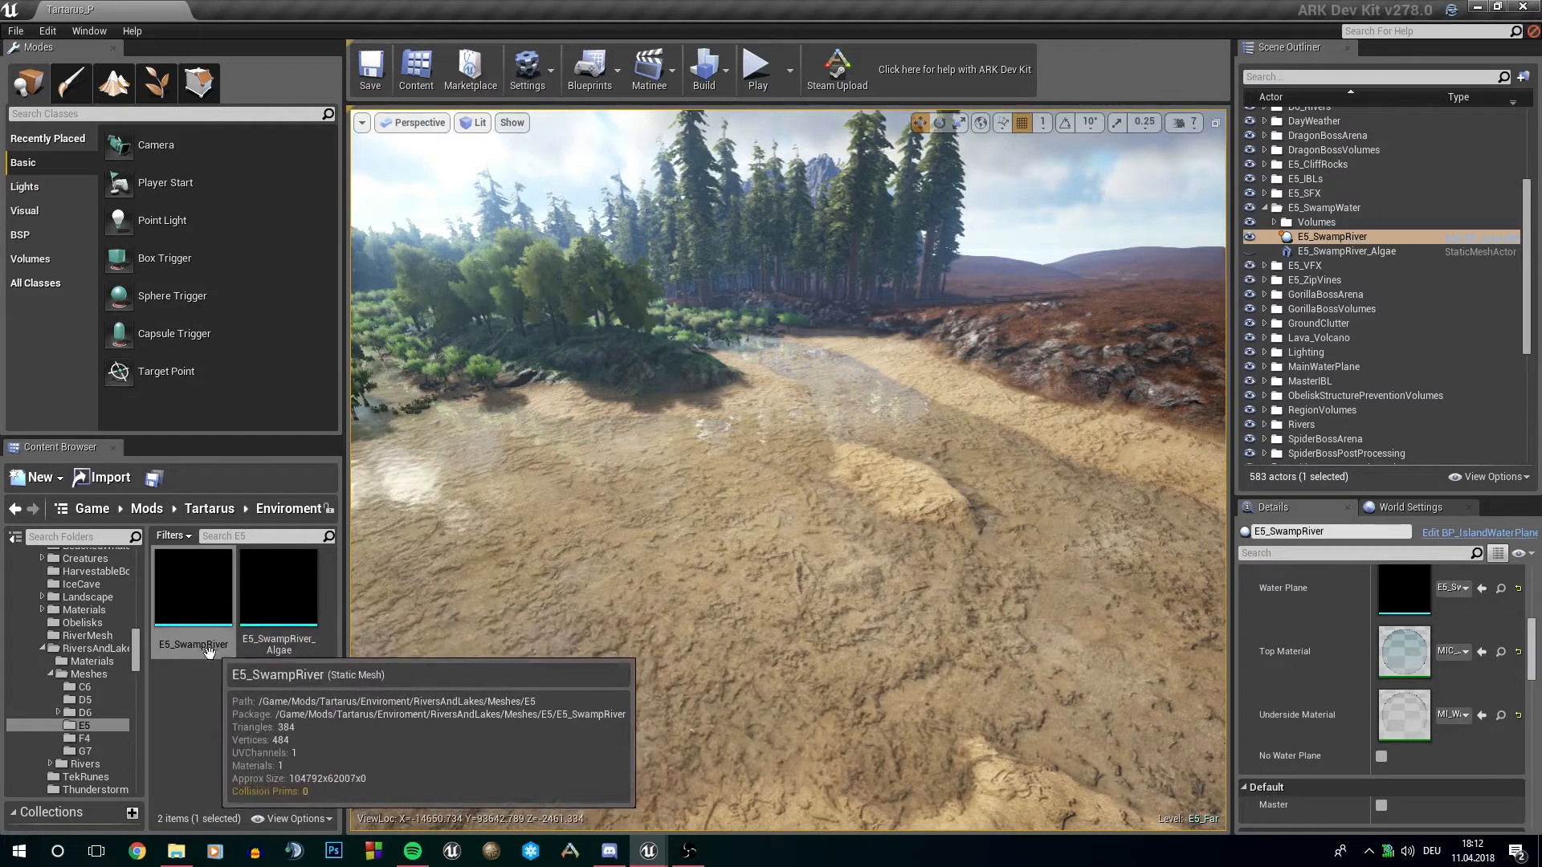
{"action": "right_click_drag", "start_coordinate": [654, 654], "coordinate": [580, 639]}
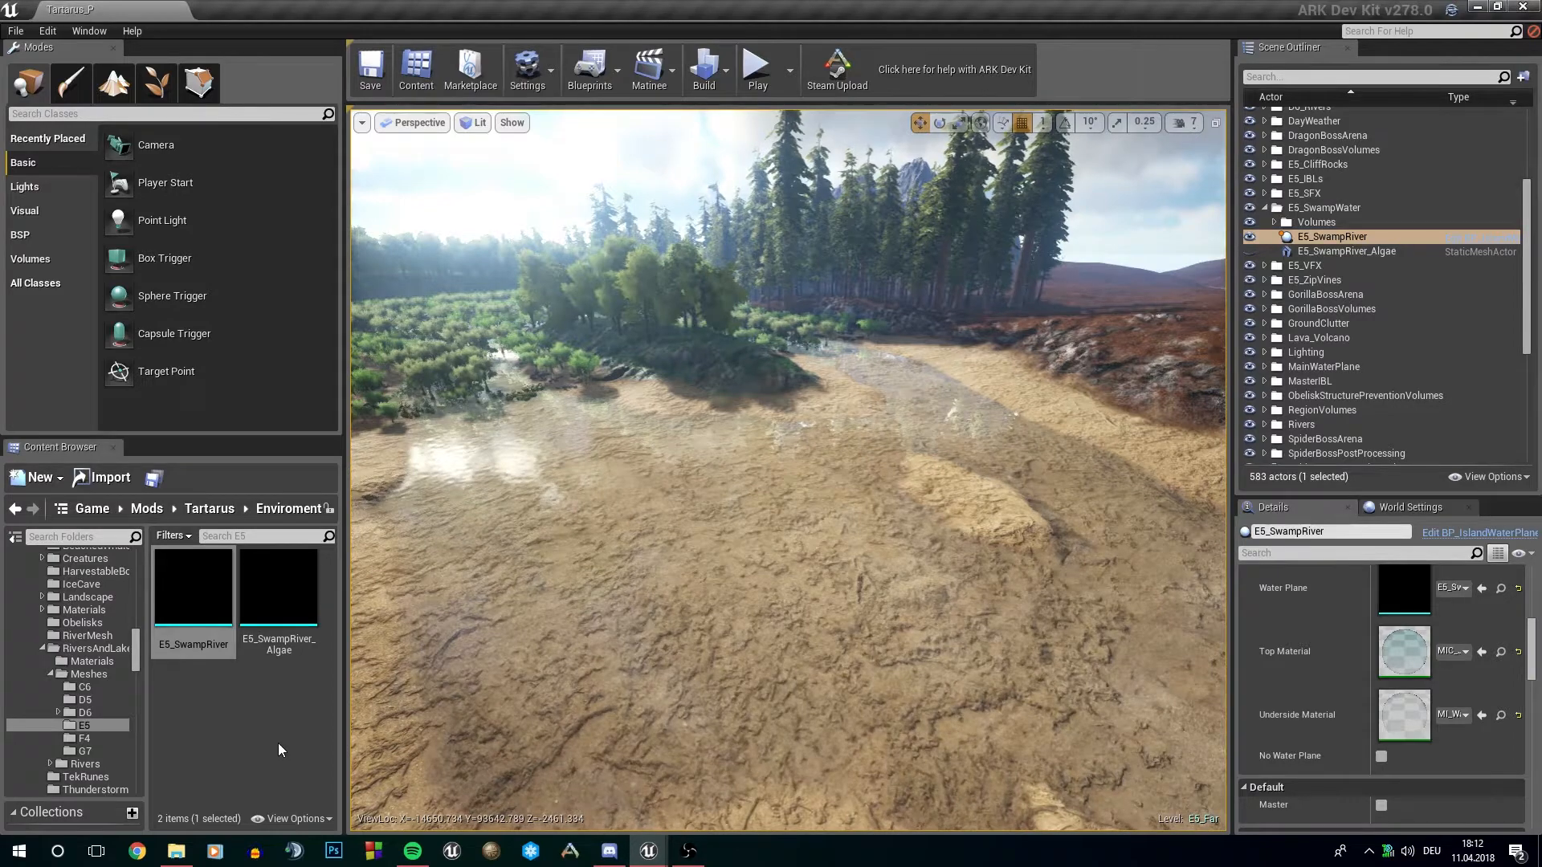
{"action": "mouse_move", "coordinate": [269, 621]}
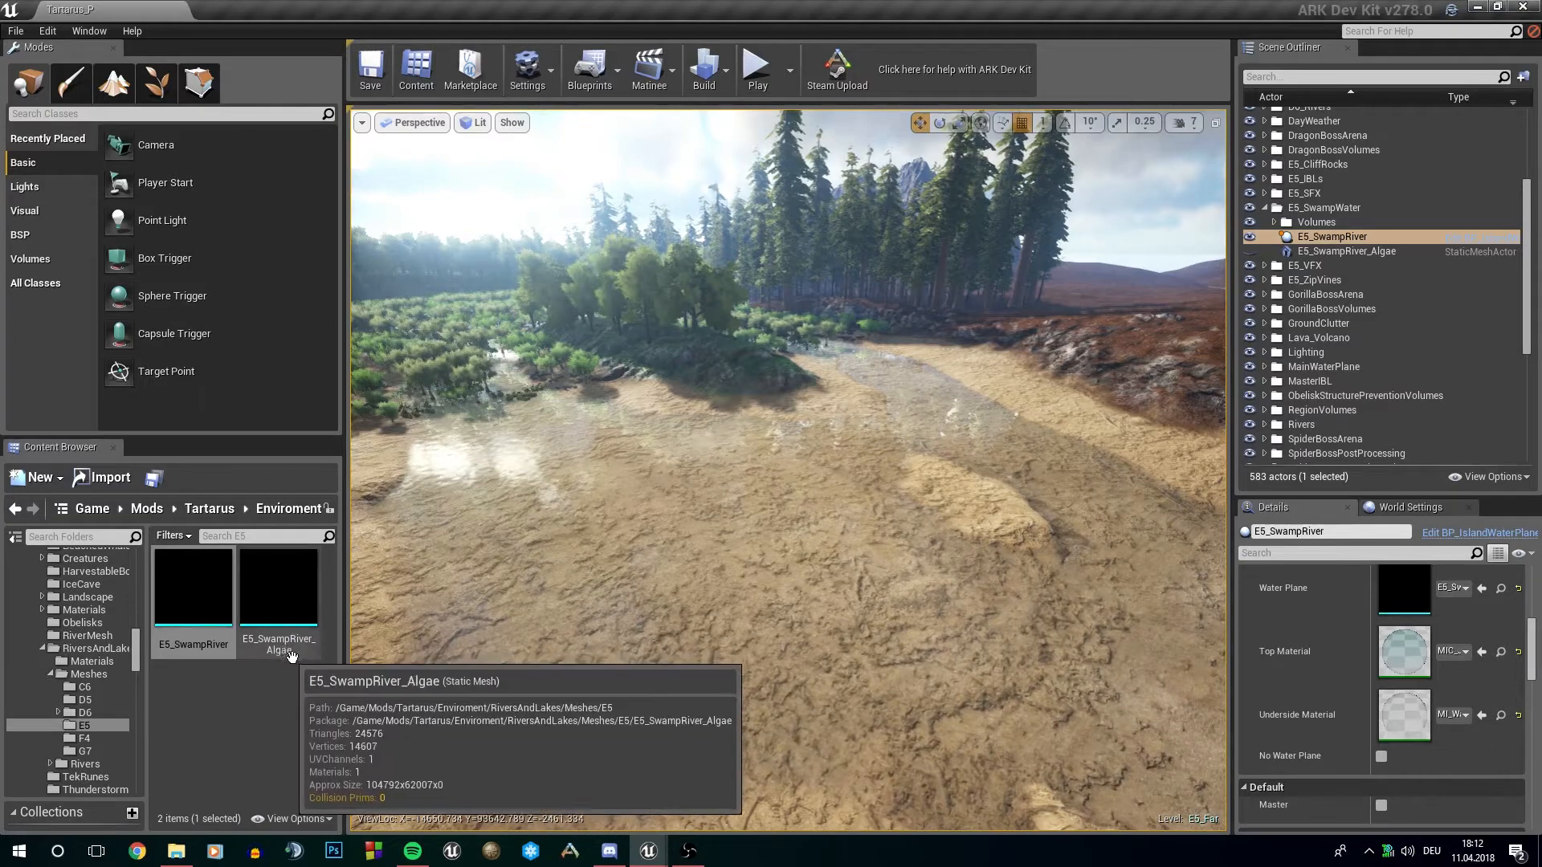
{"action": "left_click", "coordinate": [281, 647]}
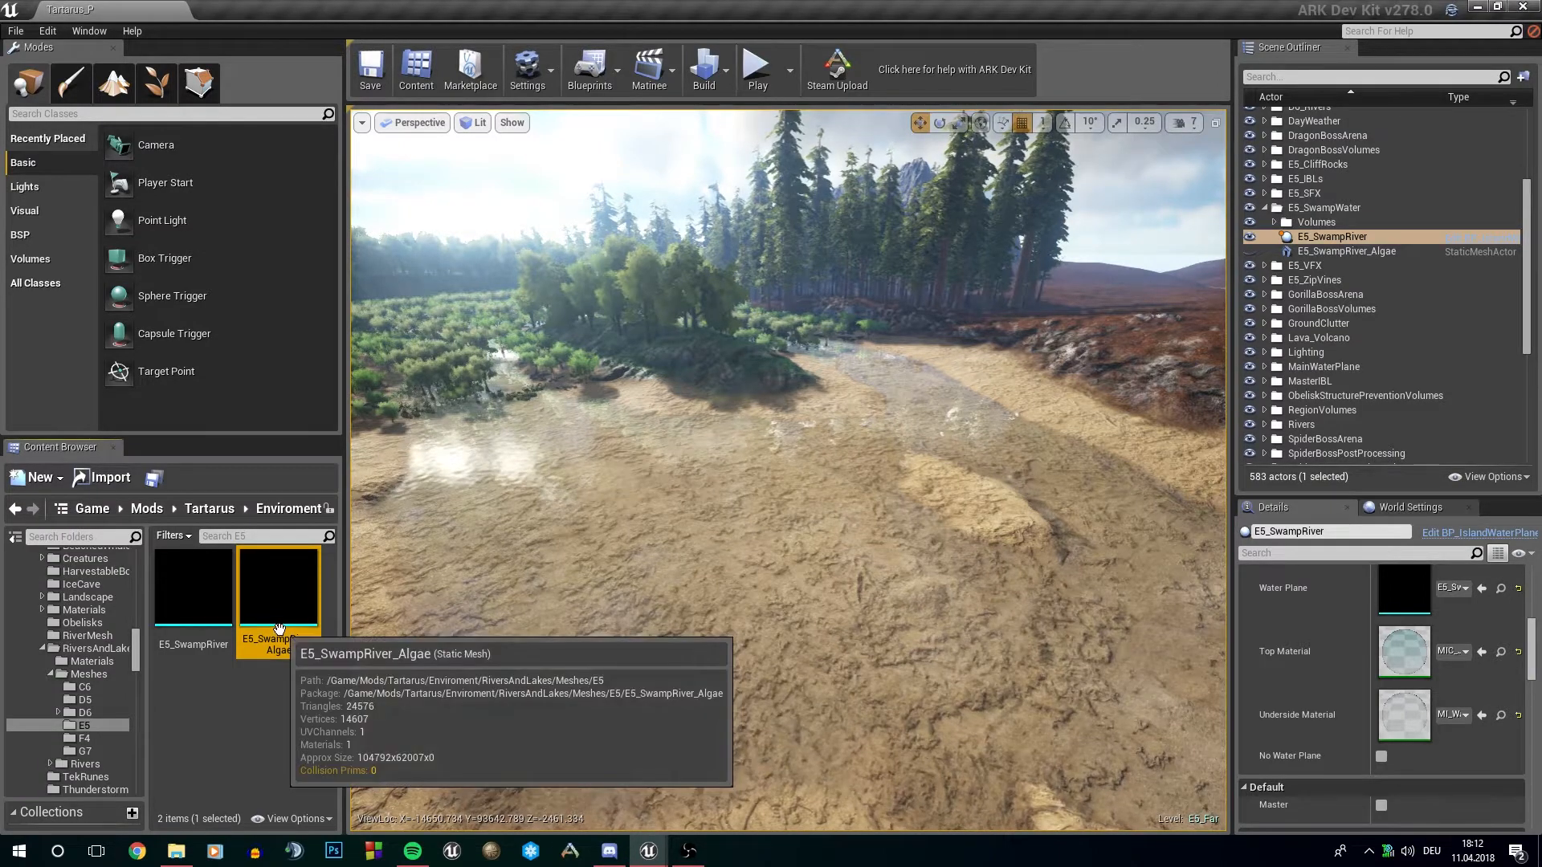
{"action": "left_click_drag", "start_coordinate": [278, 628], "coordinate": [551, 644]}
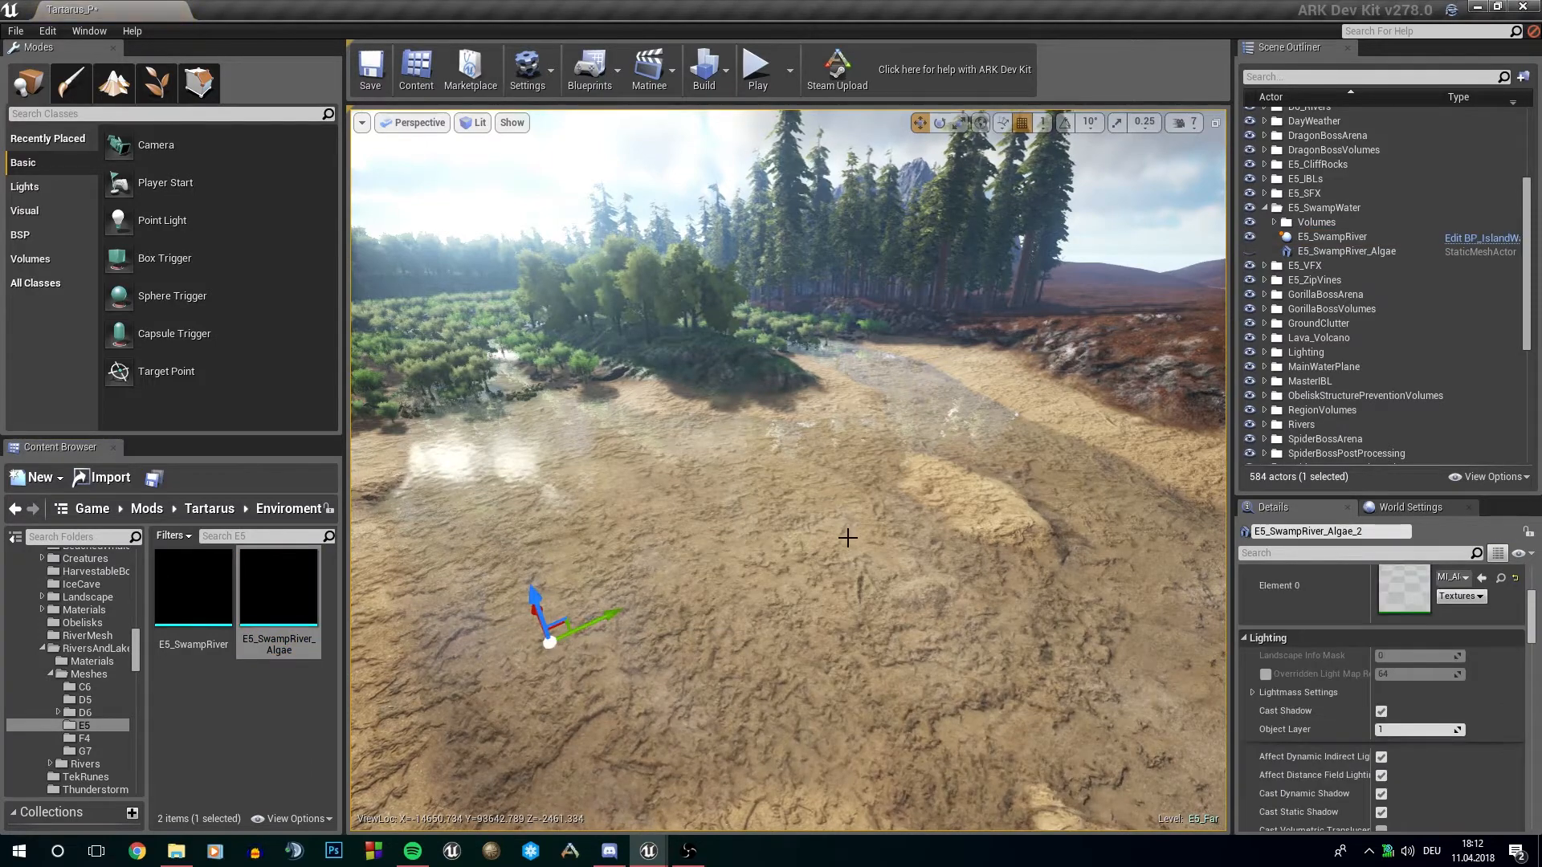
Step: Set the location of the newly placed algae mesh actor to 0, 0, 0
{"action": "key", "text": "s"}
{"action": "right_click_drag", "start_coordinate": [848, 538], "coordinate": [747, 606]}
{"action": "scroll", "coordinate": [1323, 379], "scroll_direction": "down", "scroll_amount": 8}
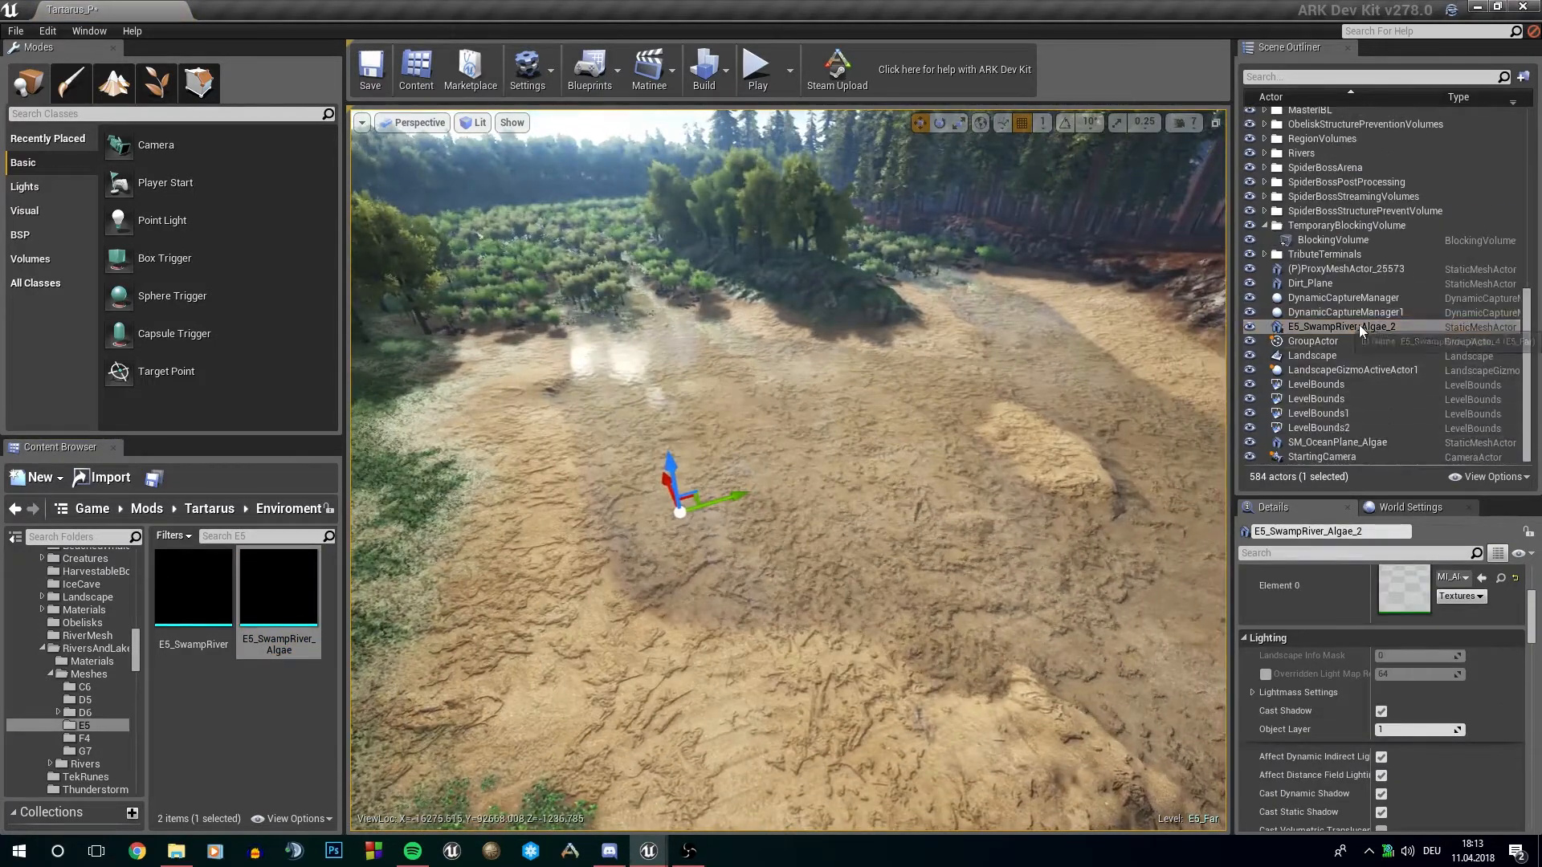
{"action": "left_click", "coordinate": [1379, 326]}
{"action": "scroll", "coordinate": [1437, 634], "scroll_direction": "up", "scroll_amount": 4}
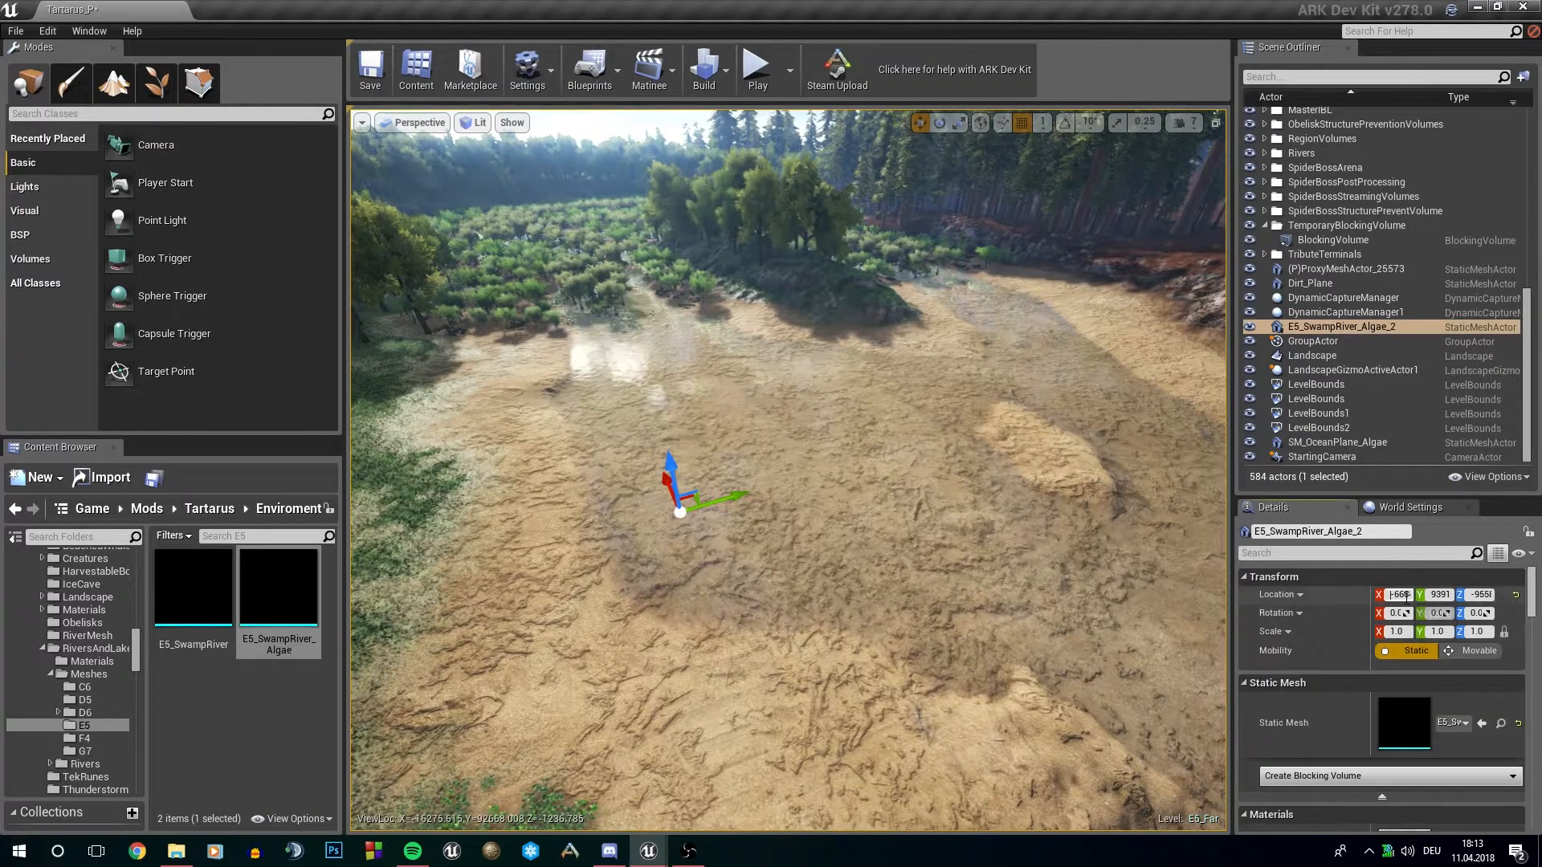
{"action": "left_click", "coordinate": [1406, 597]}
{"action": "type", "text": "0"}
{"action": "key", "text": "Tab"}
{"action": "type", "text": "0"}
{"action": "key", "text": "Tab"}
{"action": "type", "text": "0"}
{"action": "key", "text": "Return"}
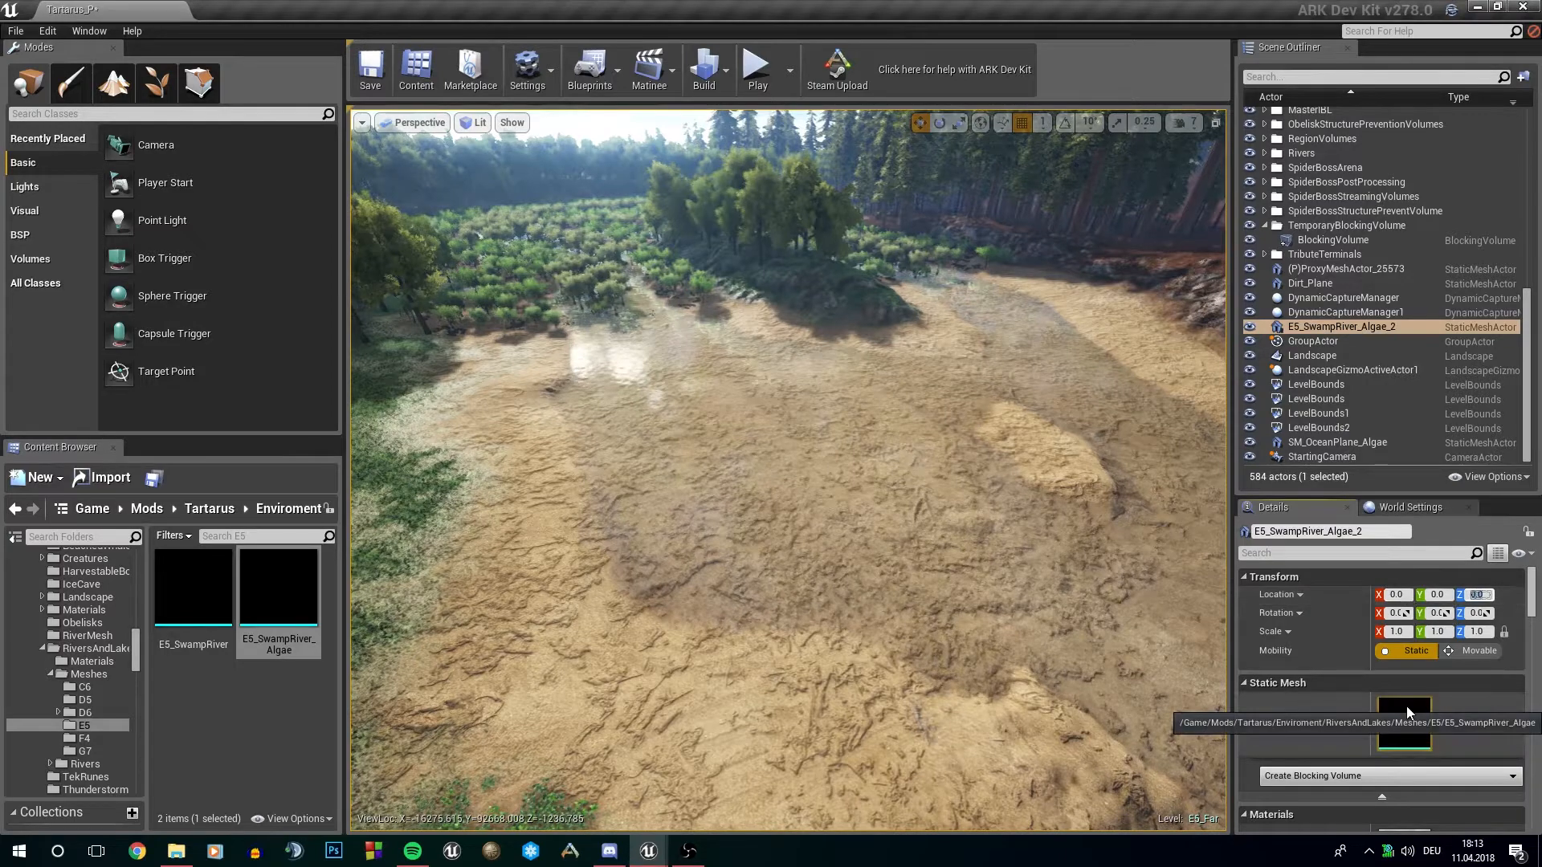
Step: Widen the value column in the algae mesh's details to read its Element 0 material name
{"action": "scroll", "coordinate": [1422, 666], "scroll_direction": "down", "scroll_amount": 2}
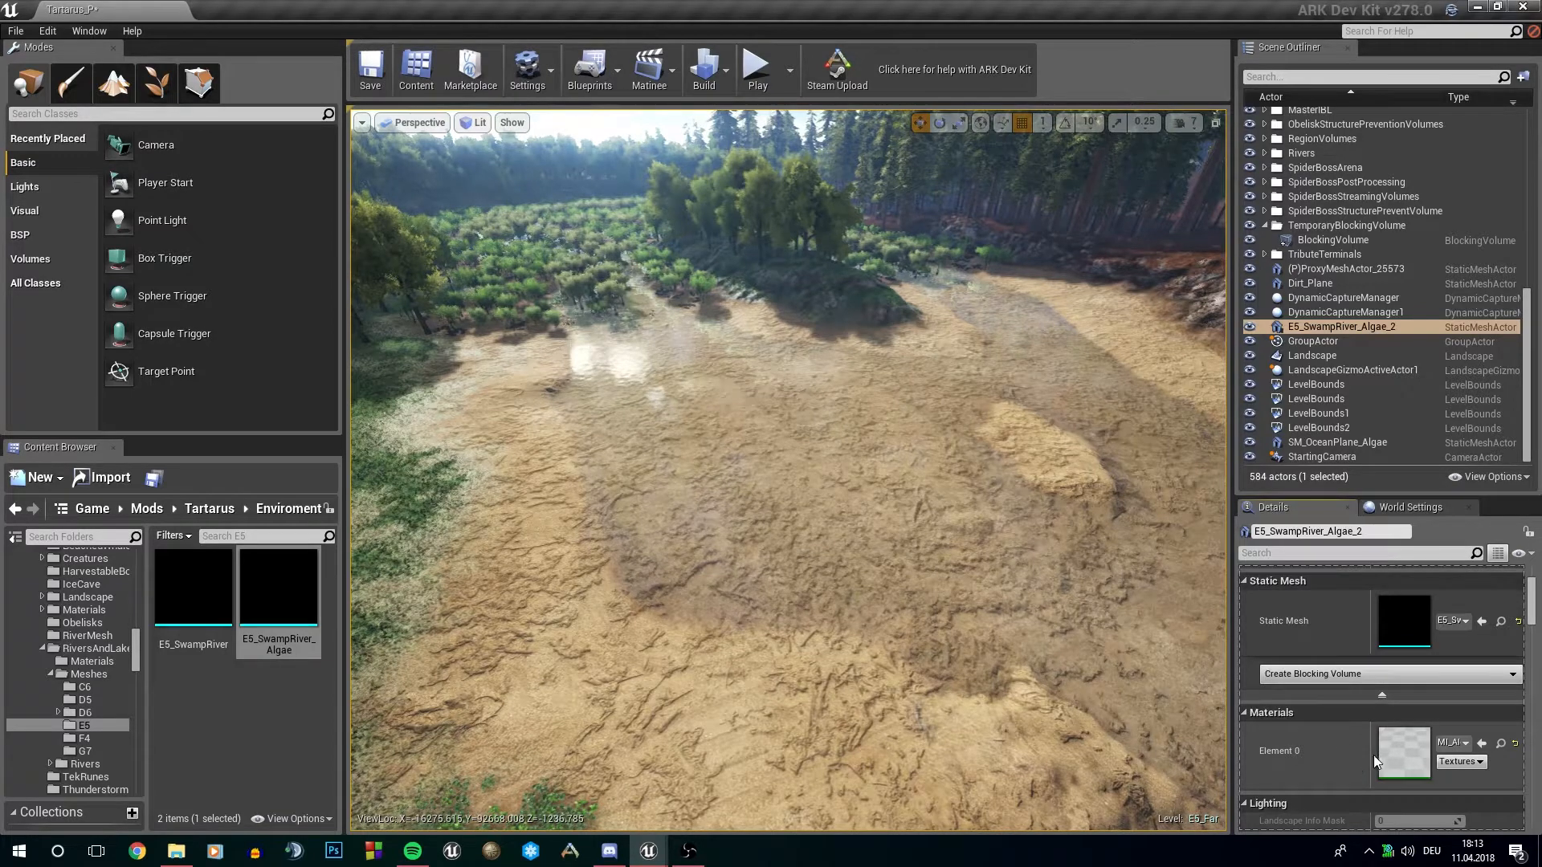
{"action": "left_click_drag", "start_coordinate": [1371, 762], "coordinate": [1347, 763]}
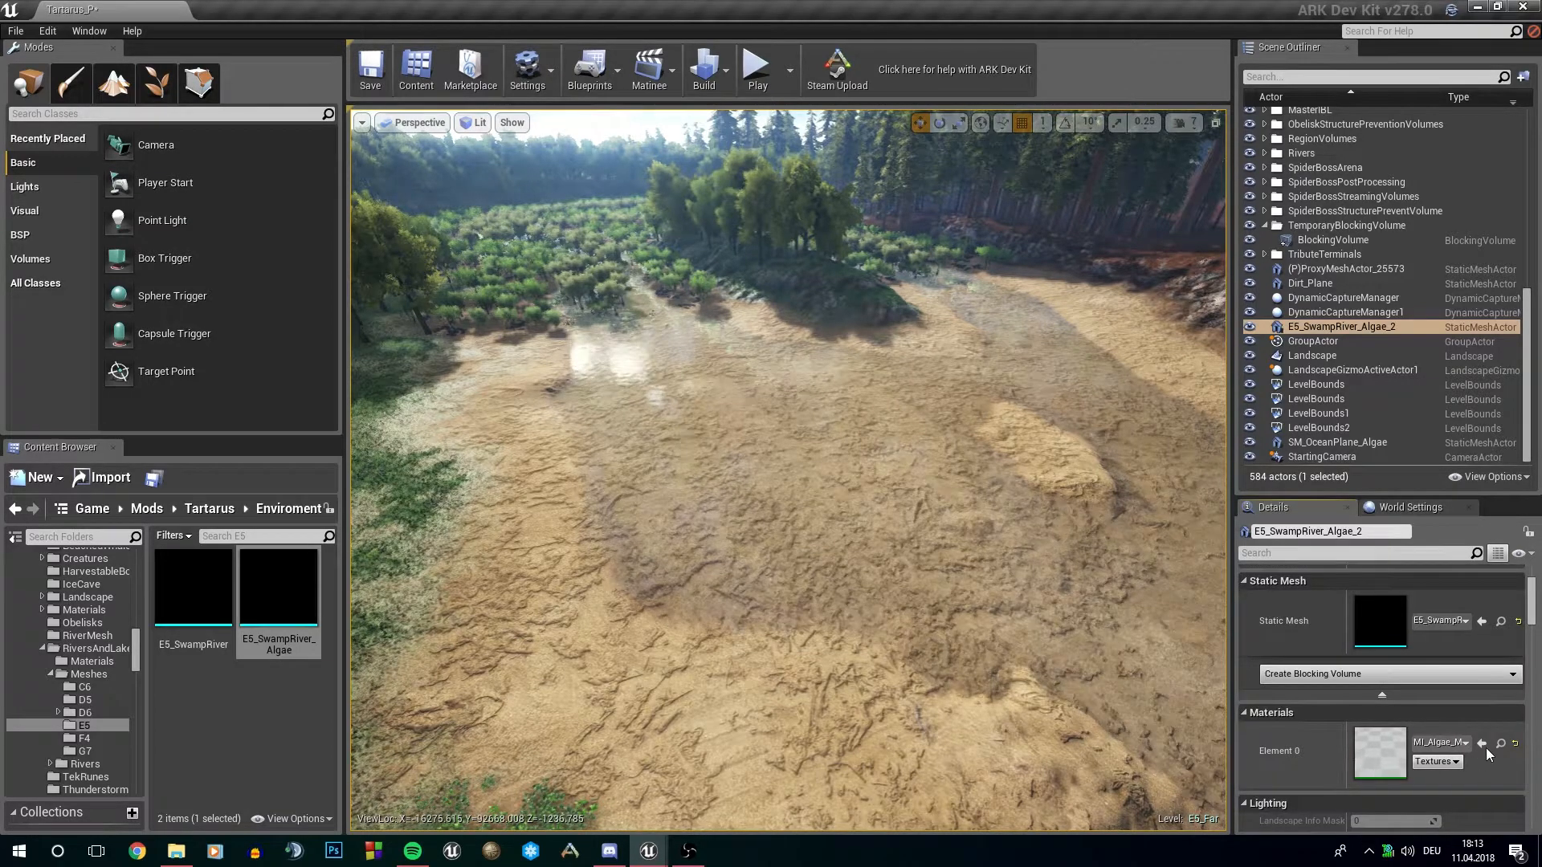
{"action": "left_click", "coordinate": [1251, 329]}
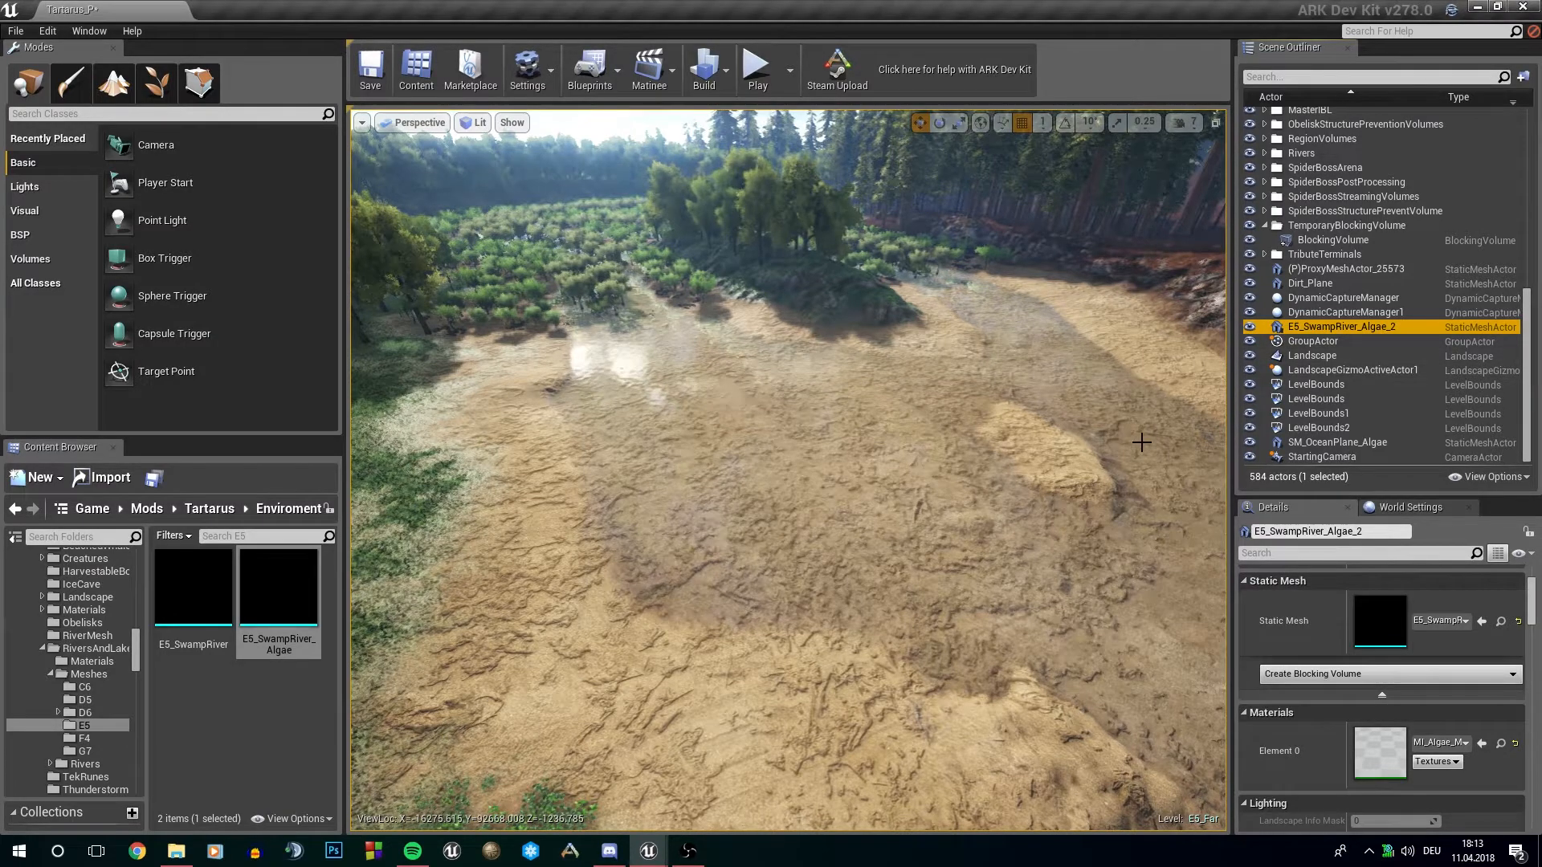
Step: Switch to mesh Paint mode and set the vertex color view to RGB
{"action": "right_click_drag", "start_coordinate": [1071, 438], "coordinate": [956, 502]}
{"action": "key", "text": "d"}
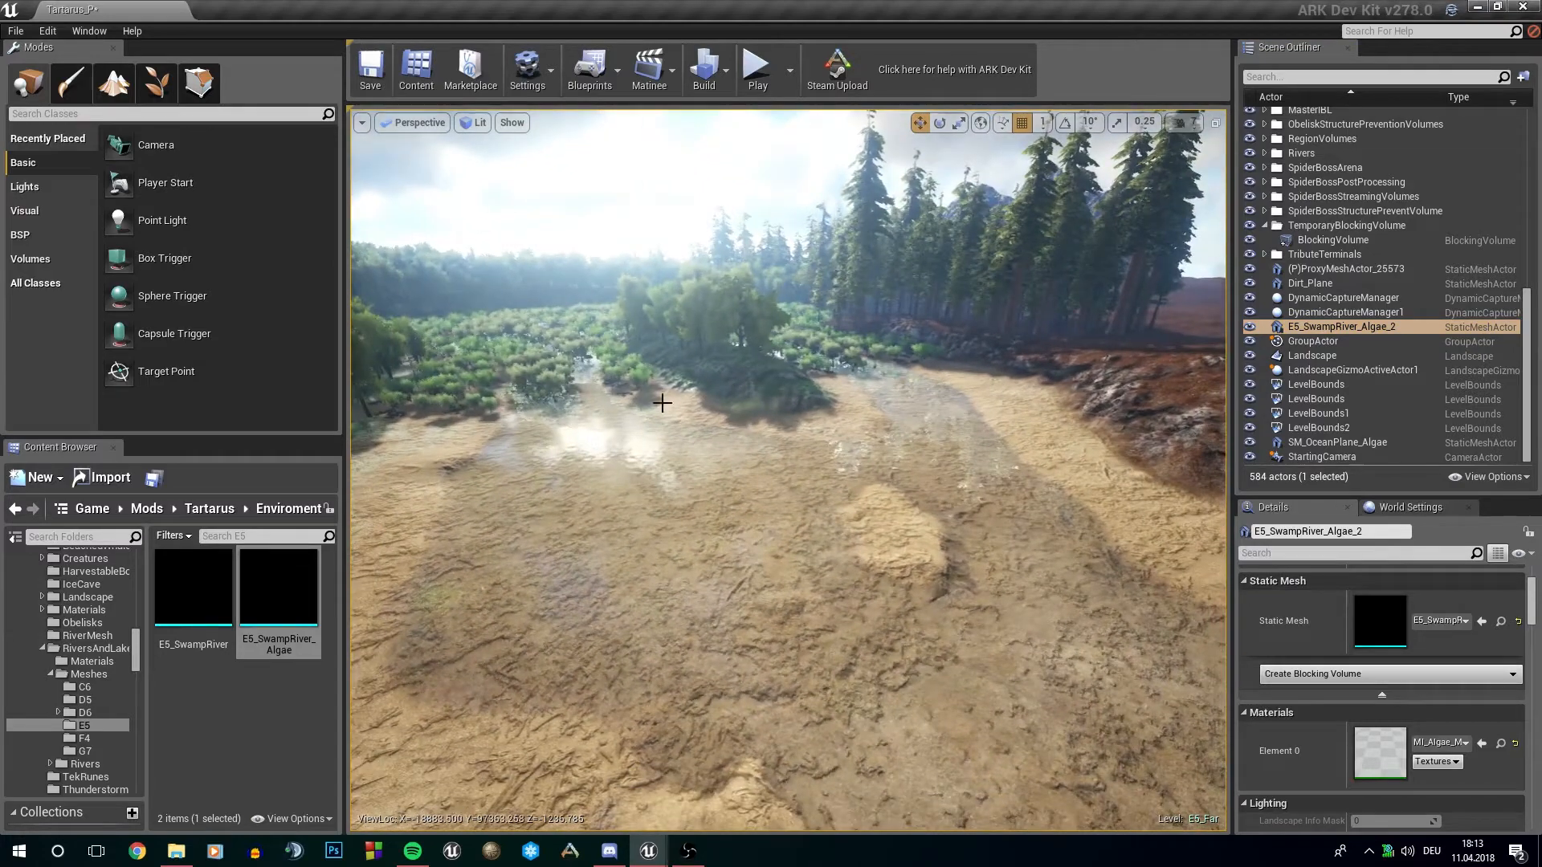
{"action": "left_click", "coordinate": [77, 90]}
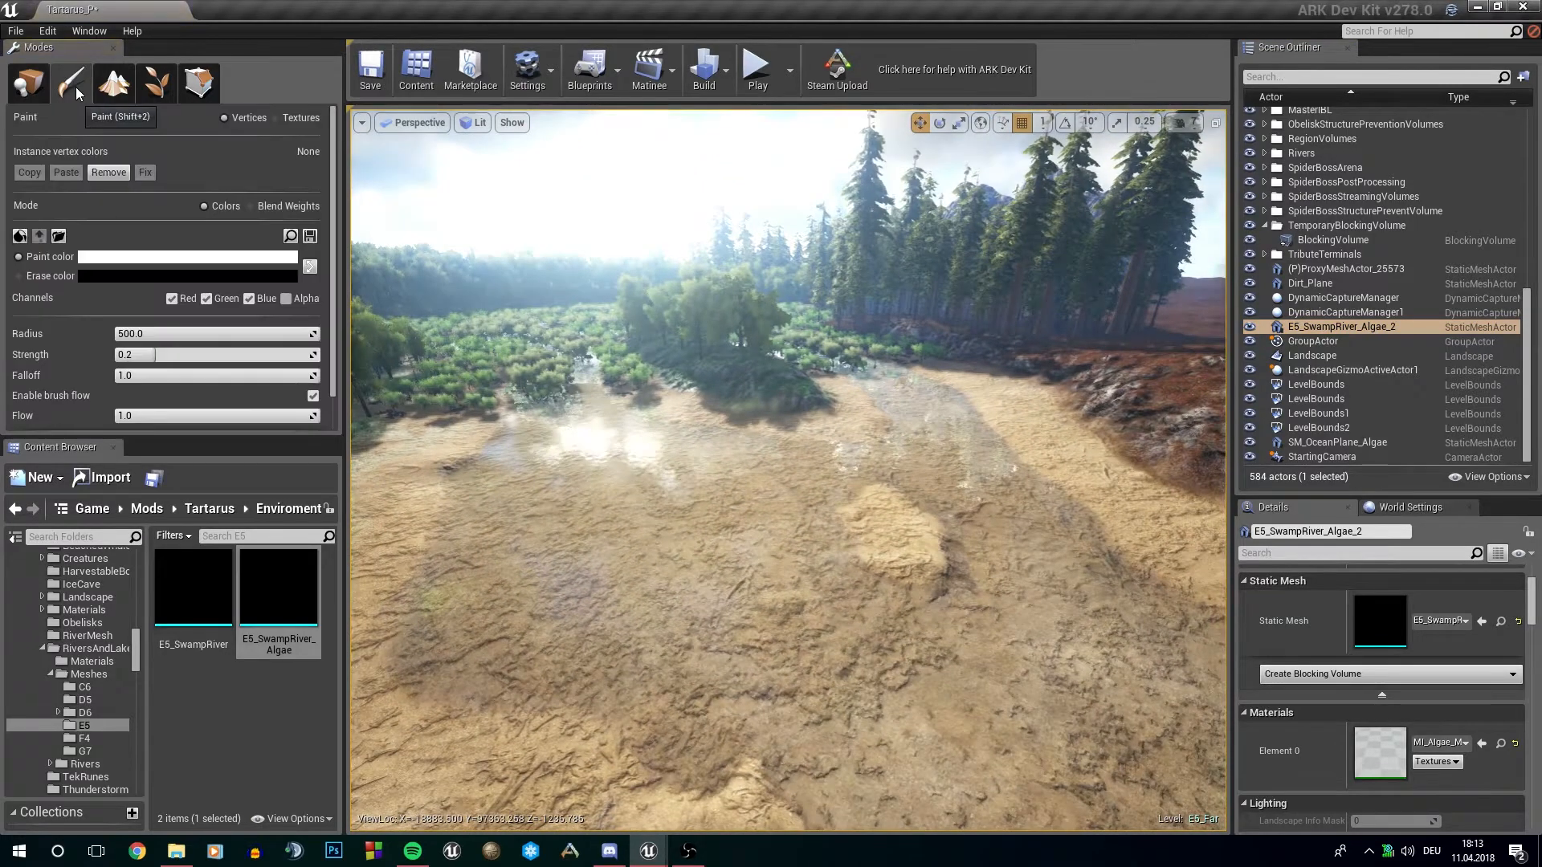
{"action": "scroll", "coordinate": [225, 394], "scroll_direction": "down", "scroll_amount": 2}
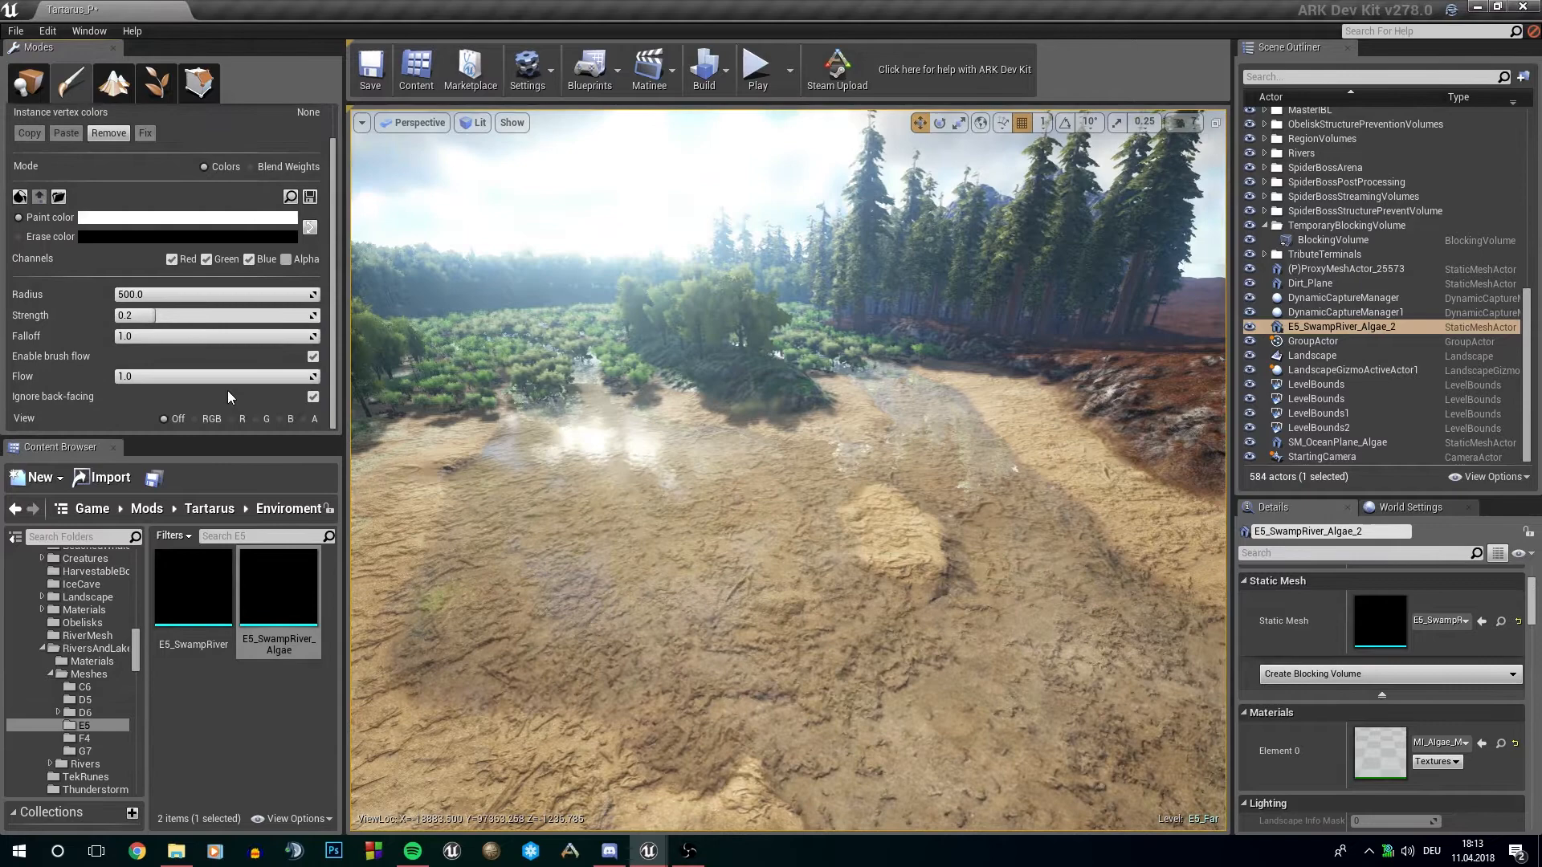
{"action": "left_click", "coordinate": [196, 419]}
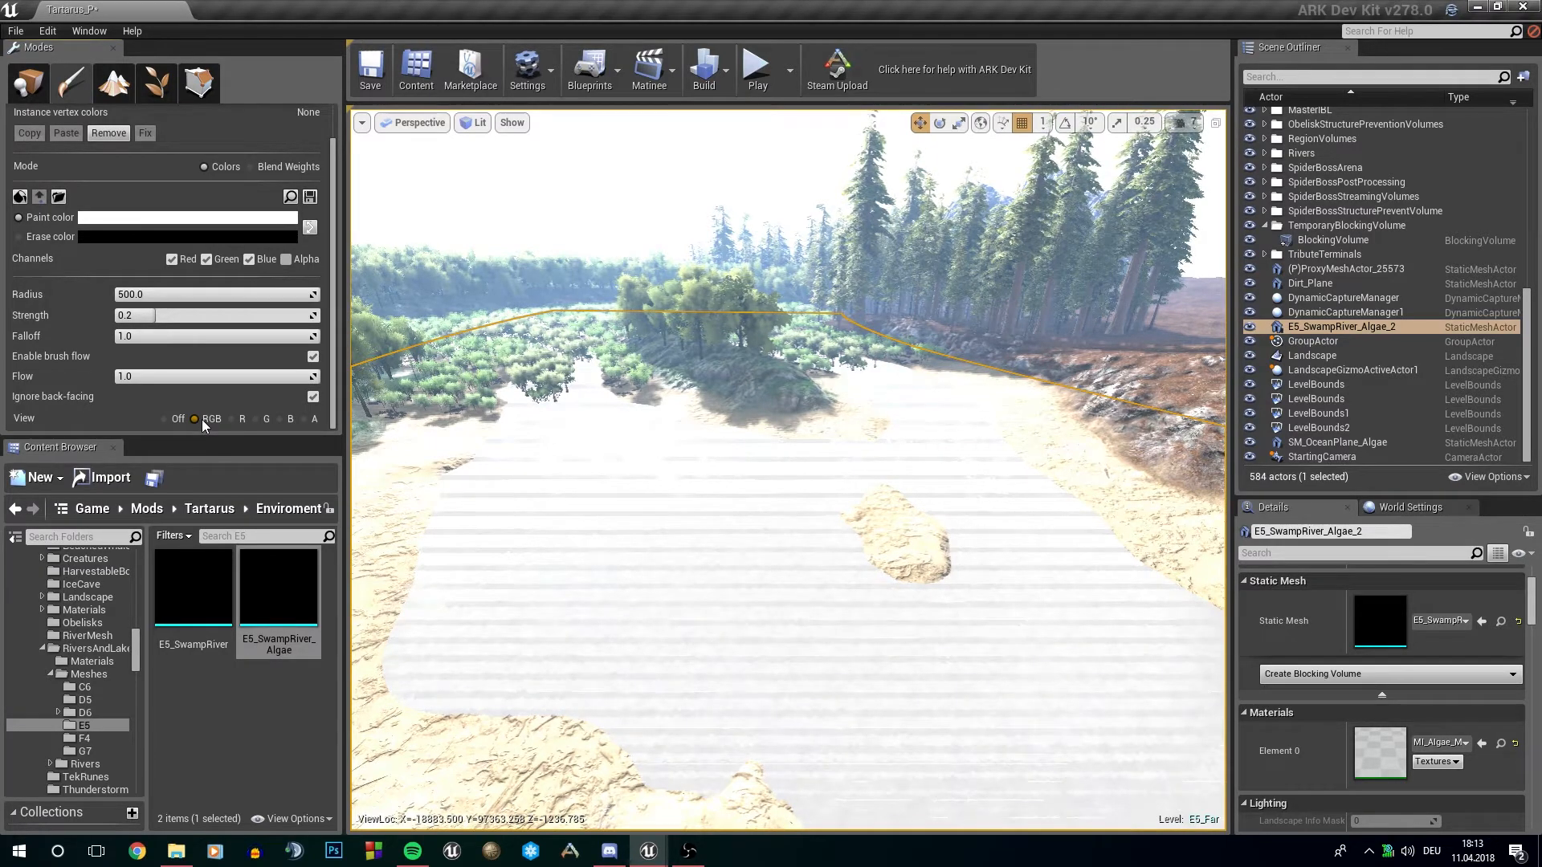
Step: Hide the E5_SwampRiver water actor in the E5_SwampWater folder
{"action": "right_click_drag", "start_coordinate": [562, 513], "coordinate": [849, 550]}
{"action": "key", "text": "w"}
{"action": "scroll", "coordinate": [1365, 321], "scroll_direction": "up", "scroll_amount": 7}
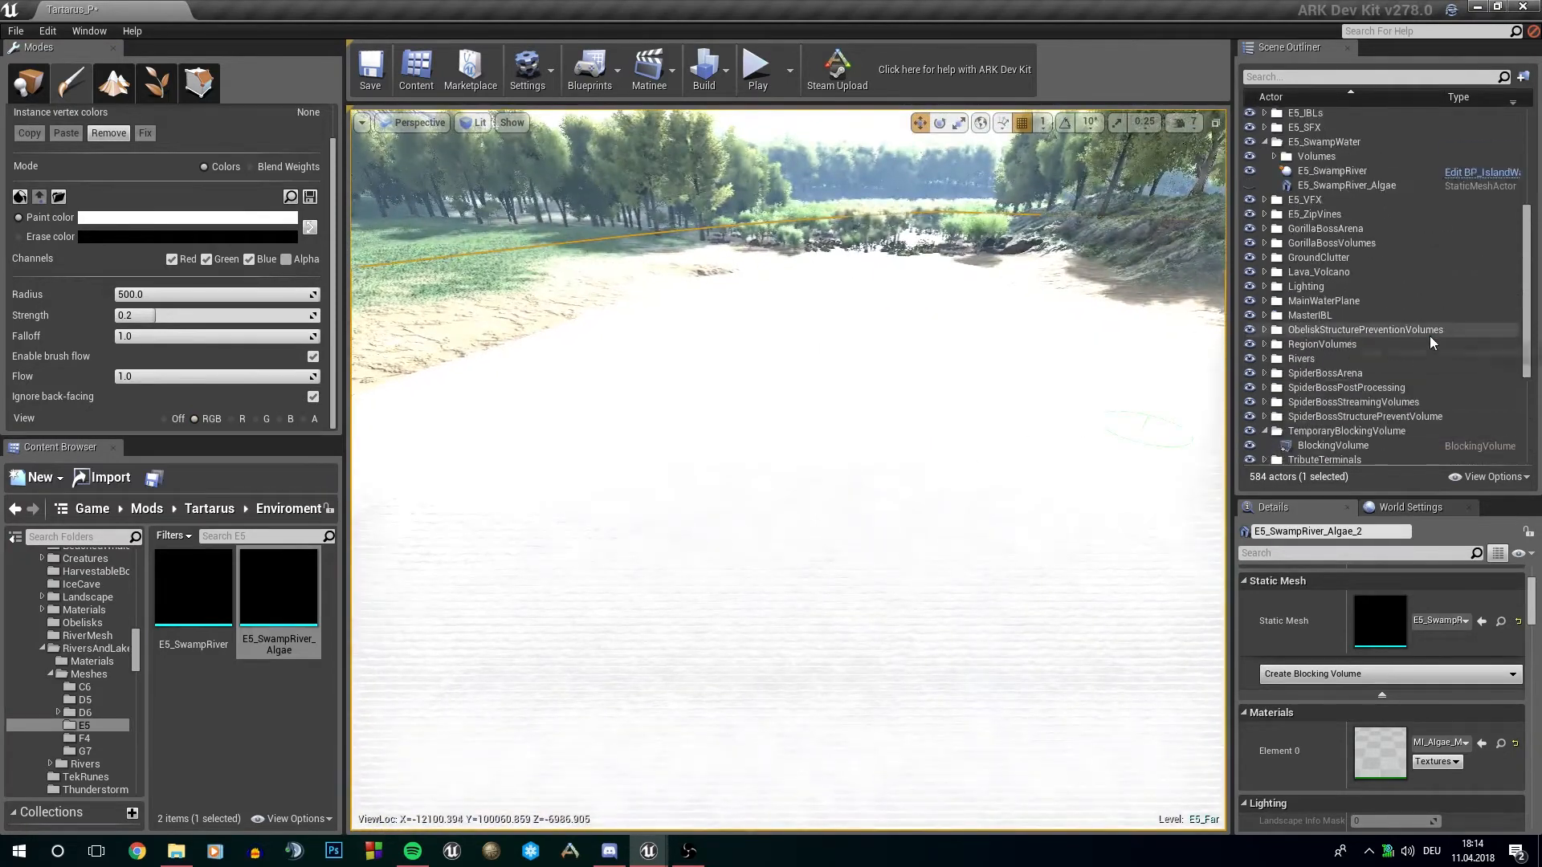
{"action": "left_click", "coordinate": [1250, 274]}
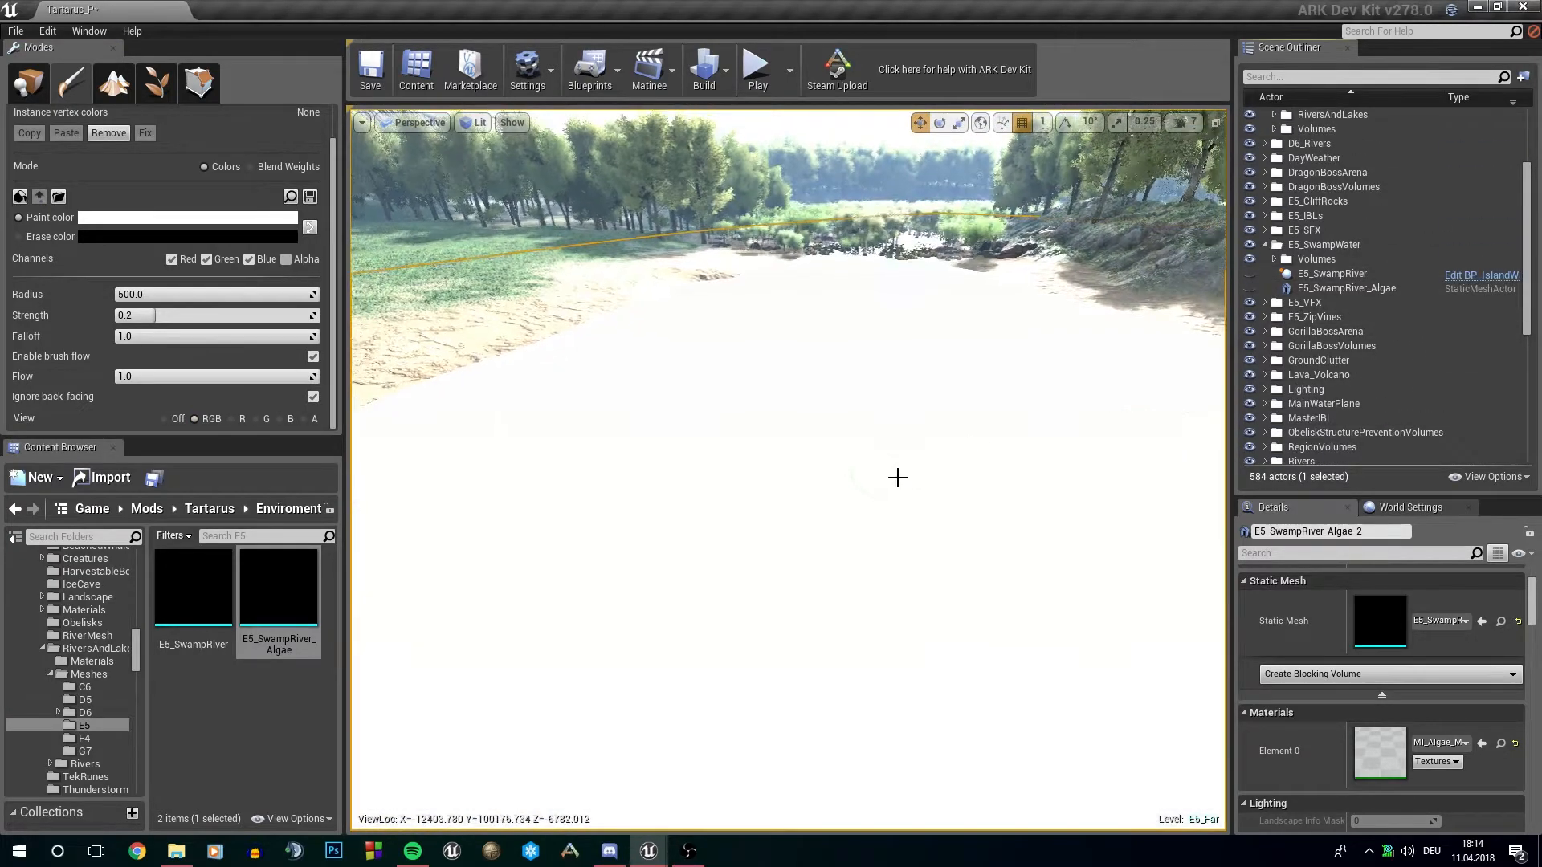
Step: Set the mesh paint brush radius to 1000 and the paint color to black
{"action": "right_click_drag", "start_coordinate": [894, 474], "coordinate": [1080, 412]}
{"action": "scroll", "coordinate": [1384, 379], "scroll_direction": "down", "scroll_amount": 4}
{"action": "scroll", "coordinate": [1384, 379], "scroll_direction": "down", "scroll_amount": 3}
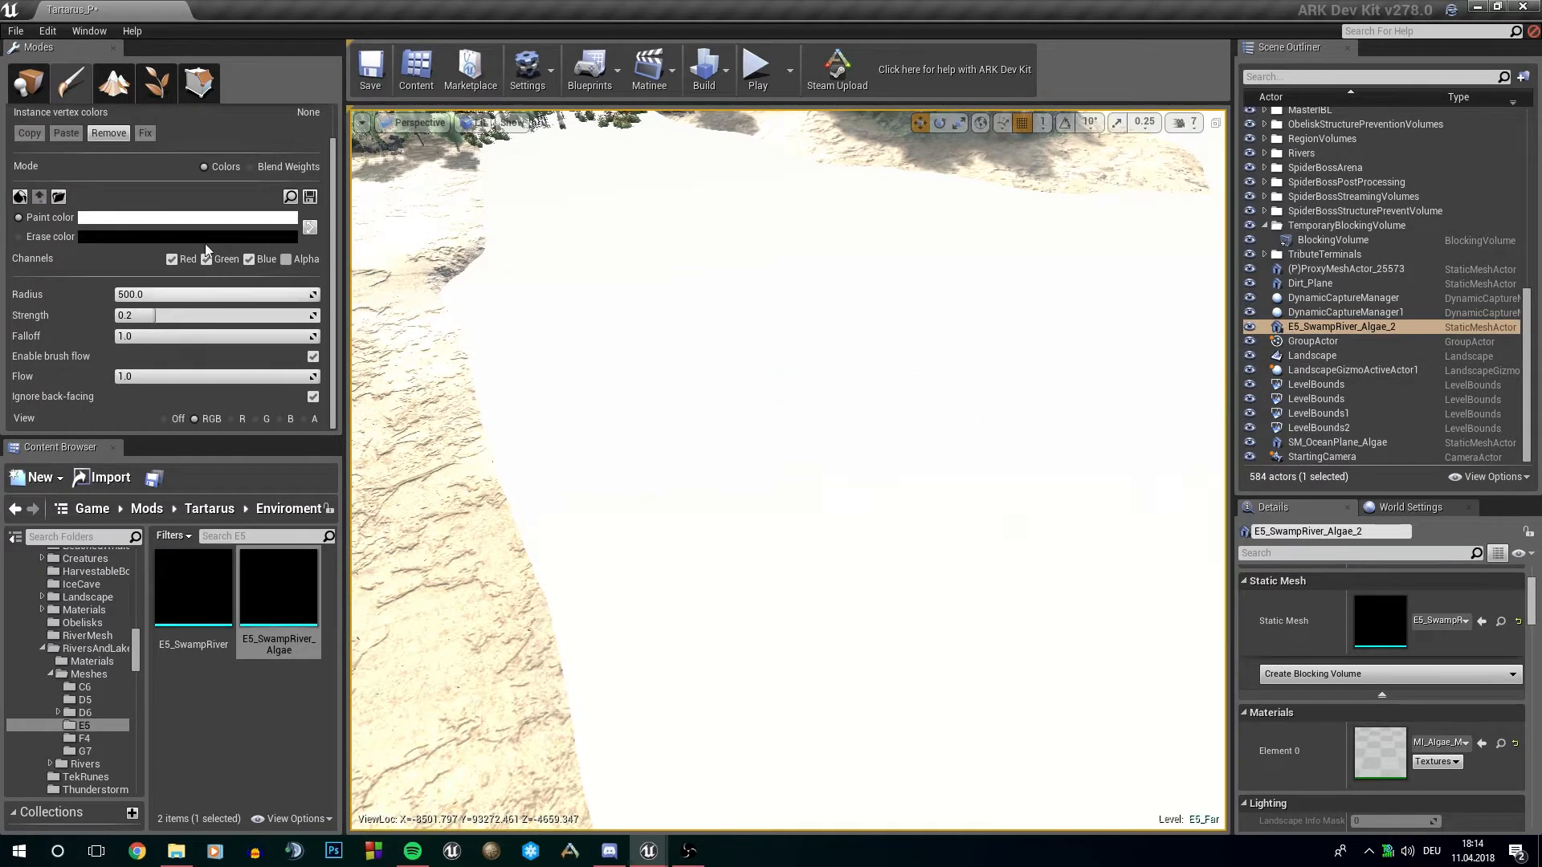
{"action": "left_click", "coordinate": [211, 294]}
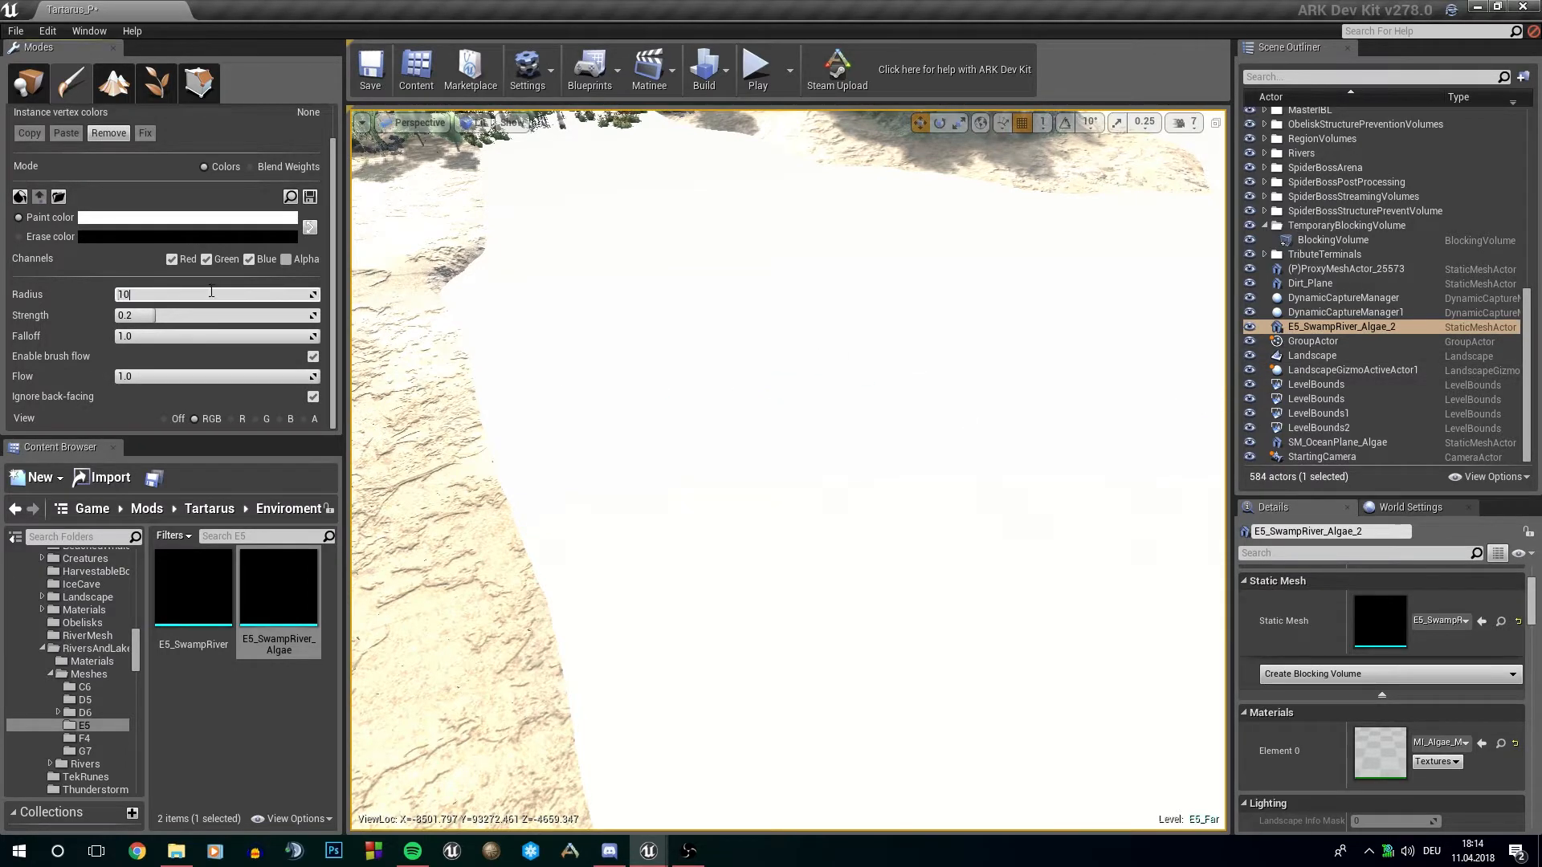
{"action": "left_click", "coordinate": [226, 217]}
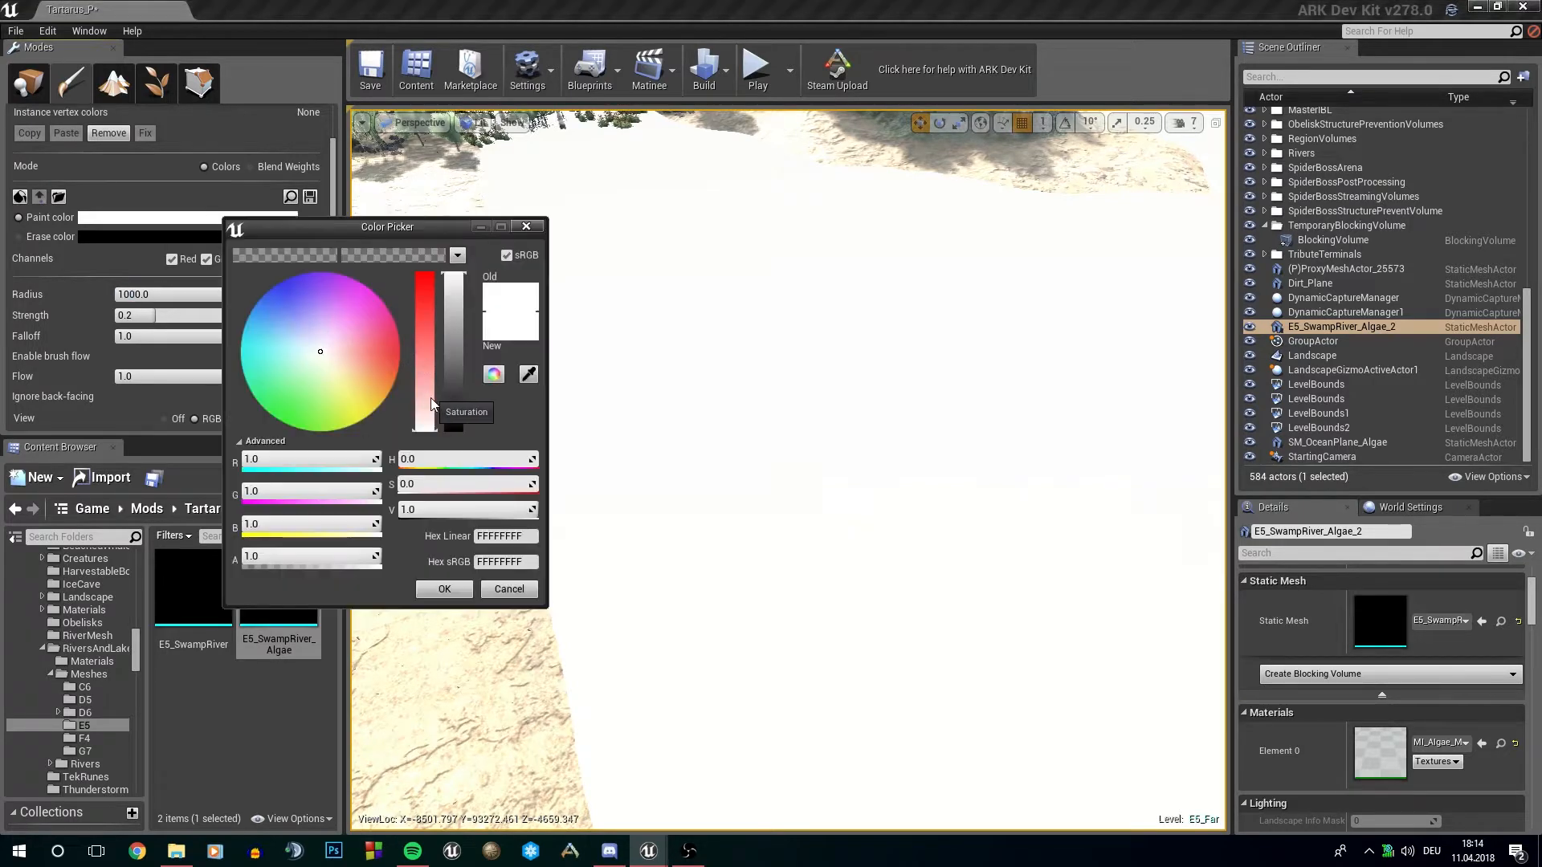
{"action": "left_click", "coordinate": [453, 429]}
{"action": "left_click", "coordinate": [444, 590]}
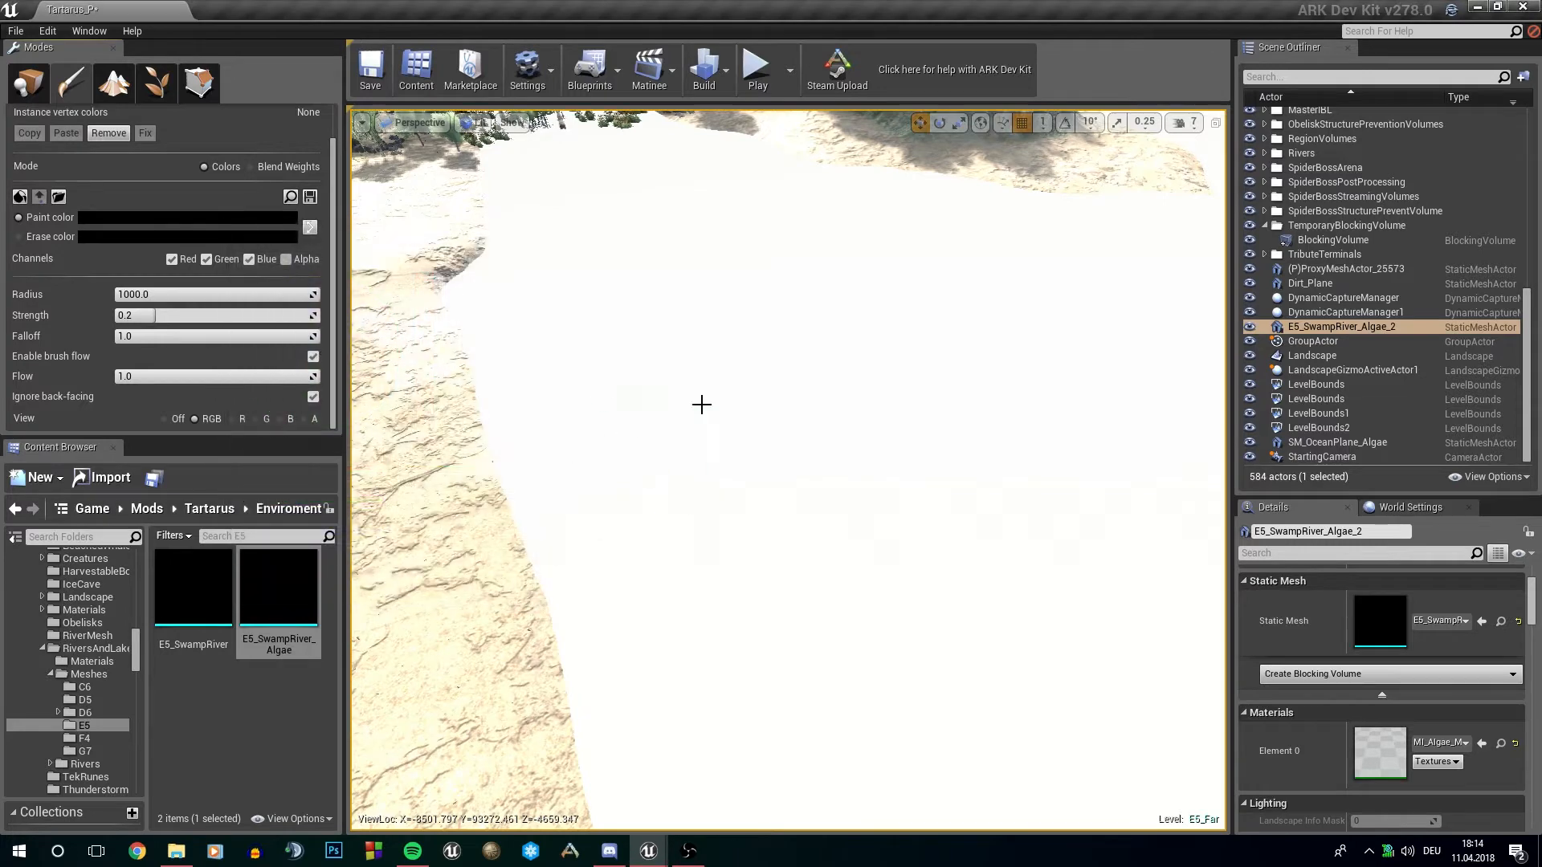
Step: Paint a black vertex color patch onto the E5_SwampRiver_Algae_2 mesh in the middle of the river
{"action": "left_click_drag", "start_coordinate": [873, 421], "coordinate": [888, 448]}
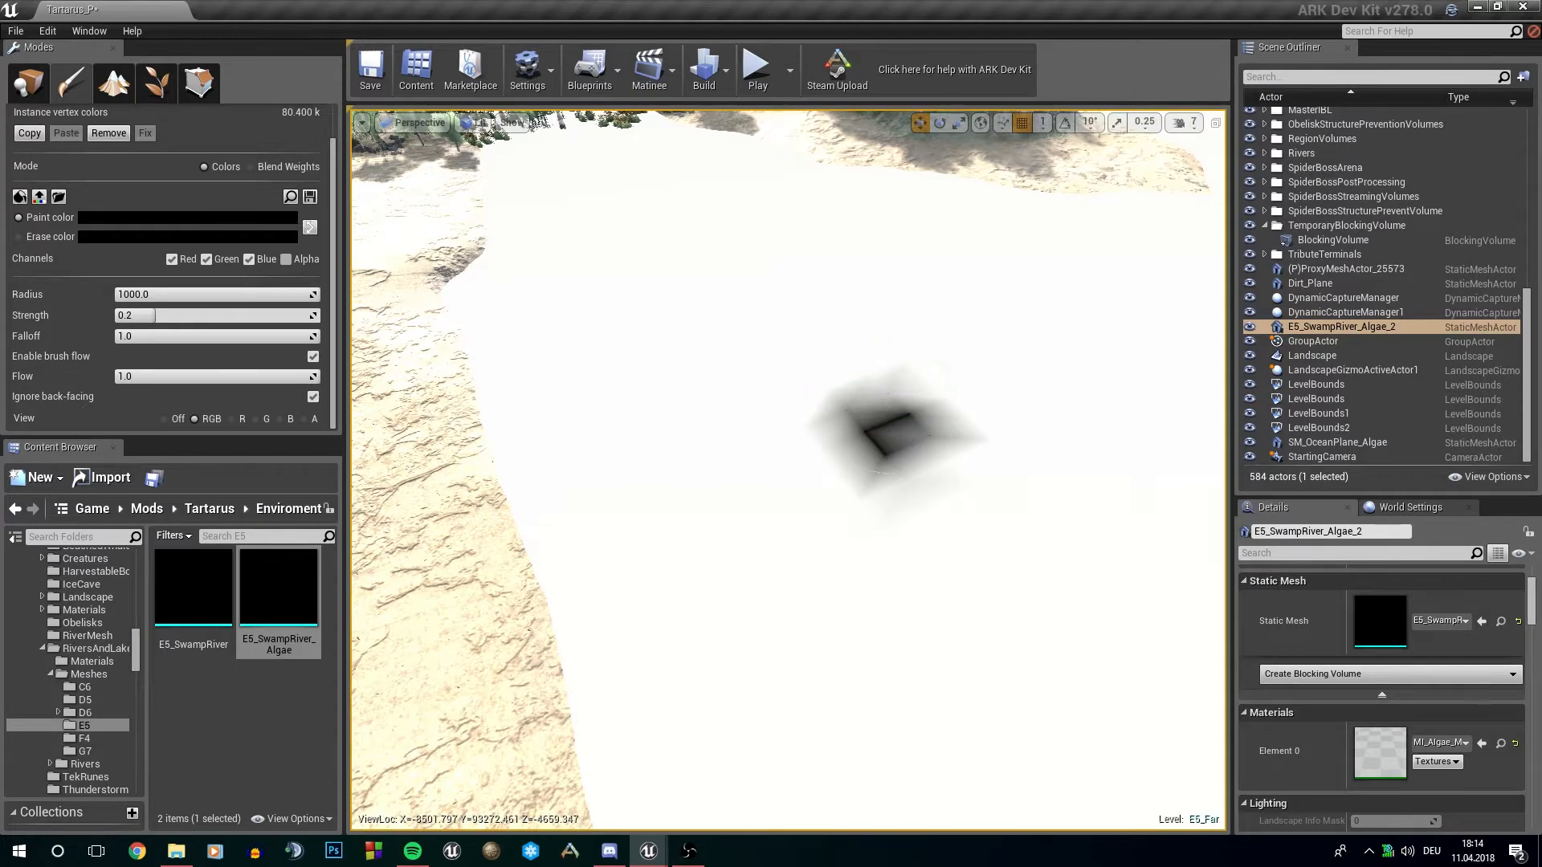
{"action": "mouse_move", "coordinate": [890, 378]}
{"action": "left_mouse_down"}
{"action": "mouse_move", "coordinate": [769, 528]}
{"action": "mouse_move", "coordinate": [808, 571]}
{"action": "mouse_move", "coordinate": [812, 643]}
{"action": "left_mouse_up"}
{"action": "key", "text": "d"}
{"action": "right_click_drag", "start_coordinate": [812, 643], "coordinate": [708, 525]}
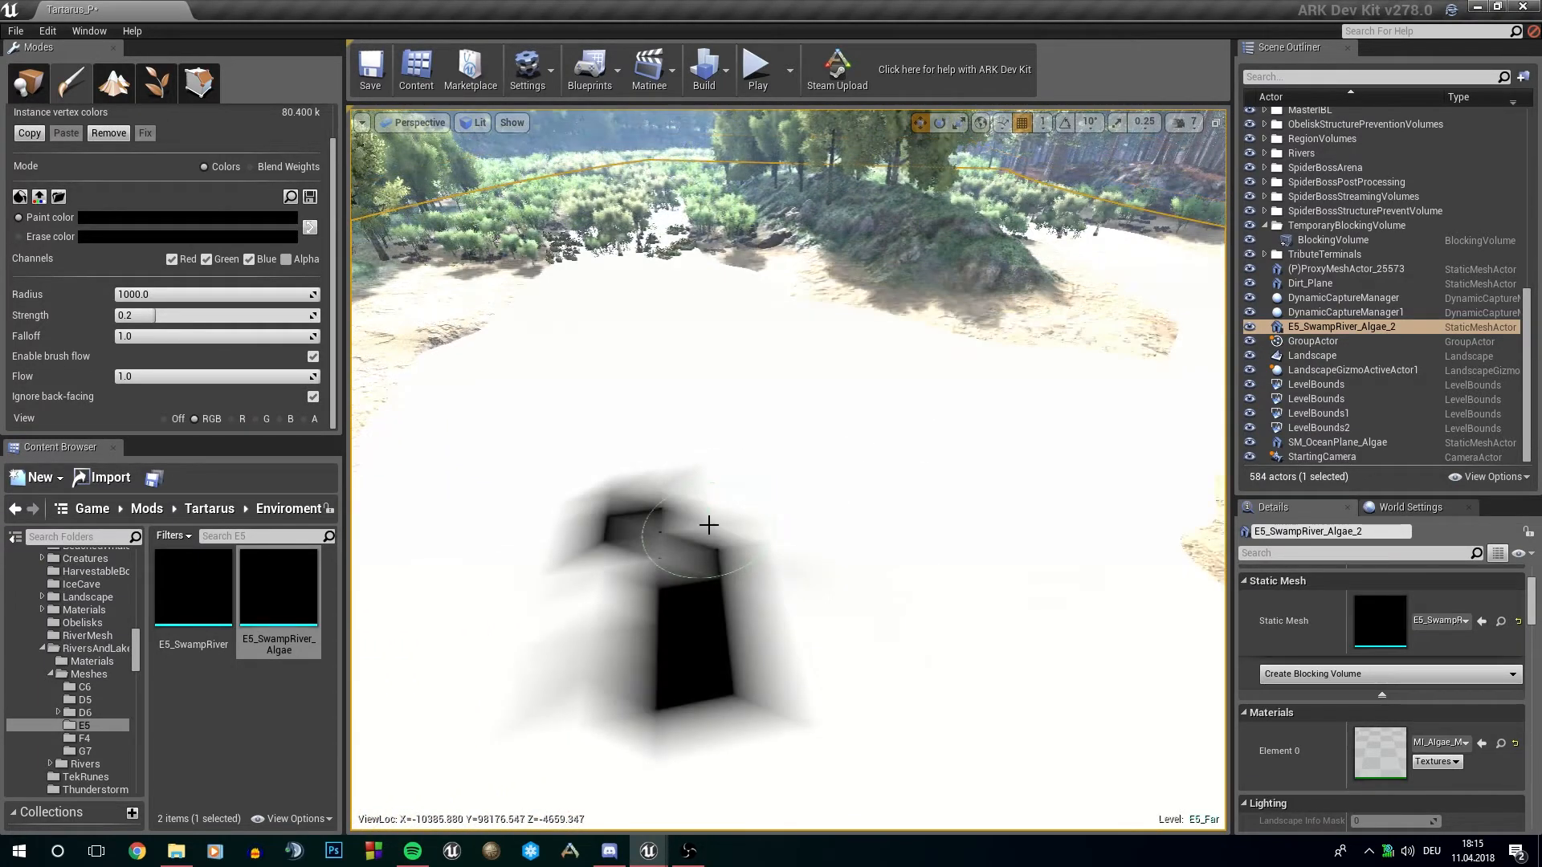
{"action": "mouse_move", "coordinate": [843, 472]}
{"action": "left_mouse_down"}
{"action": "mouse_move", "coordinate": [923, 546]}
{"action": "mouse_move", "coordinate": [883, 562]}
{"action": "mouse_move", "coordinate": [778, 550]}
{"action": "mouse_move", "coordinate": [854, 518]}
{"action": "mouse_move", "coordinate": [947, 521]}
{"action": "mouse_move", "coordinate": [845, 480]}
{"action": "mouse_move", "coordinate": [880, 499]}
{"action": "mouse_move", "coordinate": [923, 482]}
{"action": "mouse_move", "coordinate": [763, 518]}
{"action": "mouse_move", "coordinate": [719, 554]}
{"action": "mouse_move", "coordinate": [735, 591]}
{"action": "mouse_move", "coordinate": [682, 554]}
{"action": "mouse_move", "coordinate": [623, 571]}
{"action": "mouse_move", "coordinate": [654, 622]}
{"action": "mouse_move", "coordinate": [764, 603]}
{"action": "left_mouse_up"}
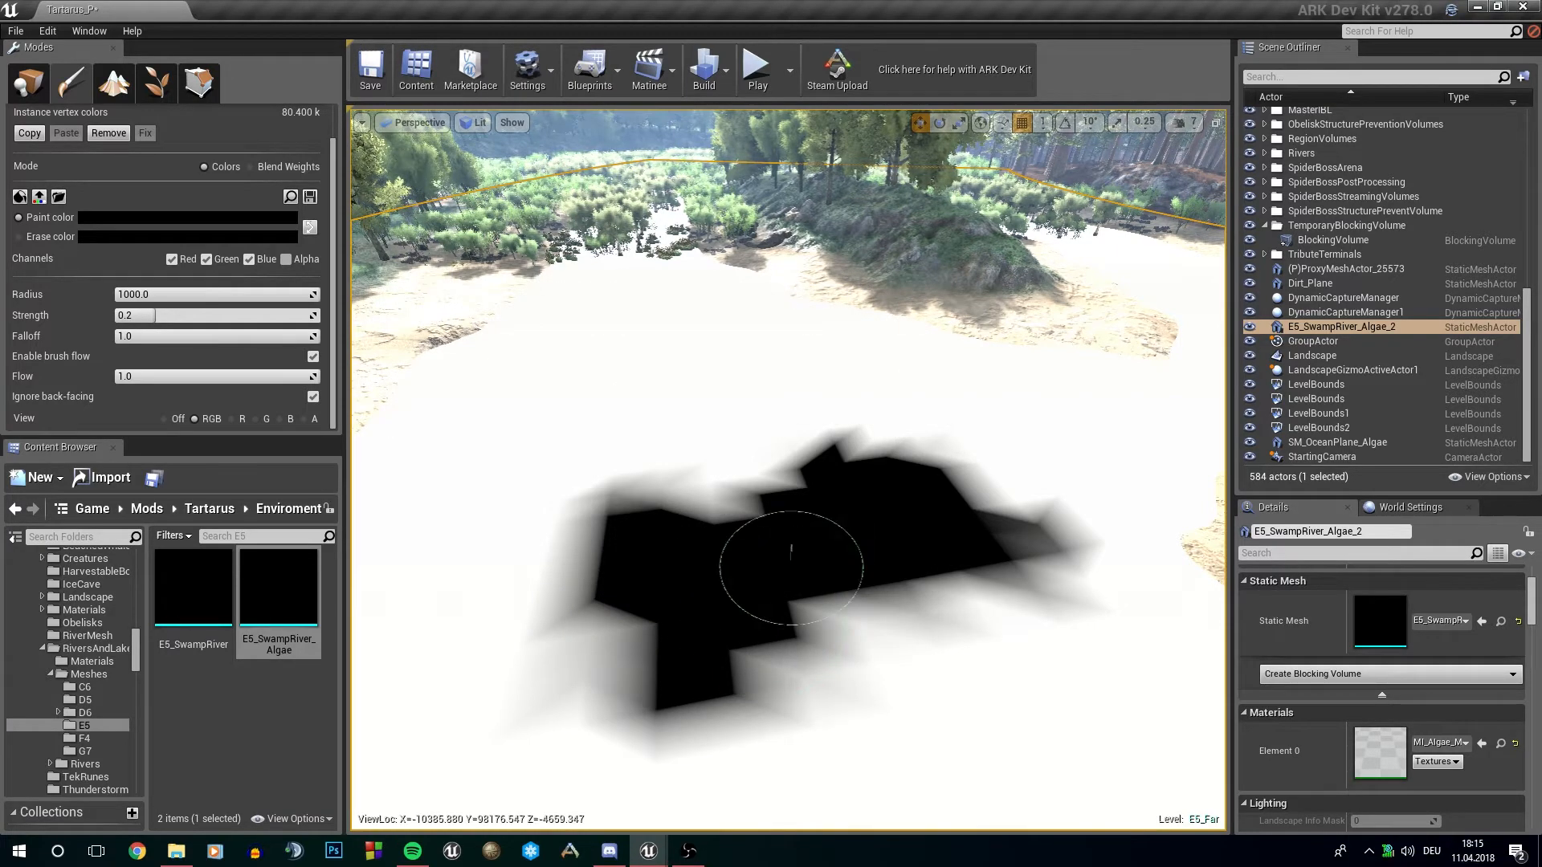
{"action": "right_click_drag", "start_coordinate": [790, 562], "coordinate": [801, 568]}
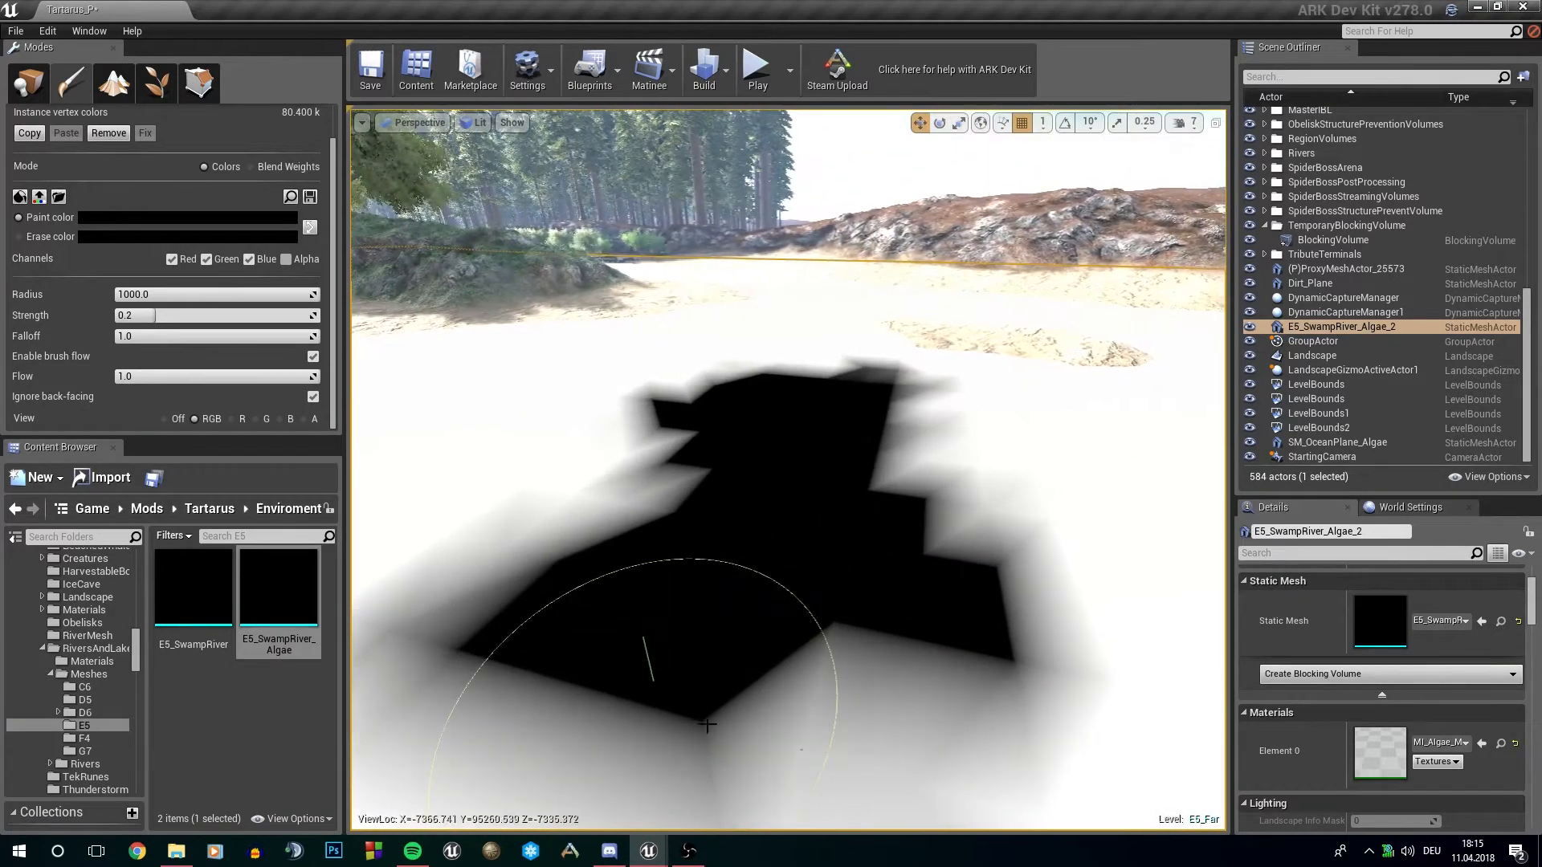
{"action": "mouse_move", "coordinate": [653, 681]}
{"action": "left_mouse_down"}
{"action": "mouse_move", "coordinate": [636, 597]}
{"action": "mouse_move", "coordinate": [529, 674]}
{"action": "mouse_move", "coordinate": [655, 595]}
{"action": "left_mouse_up"}
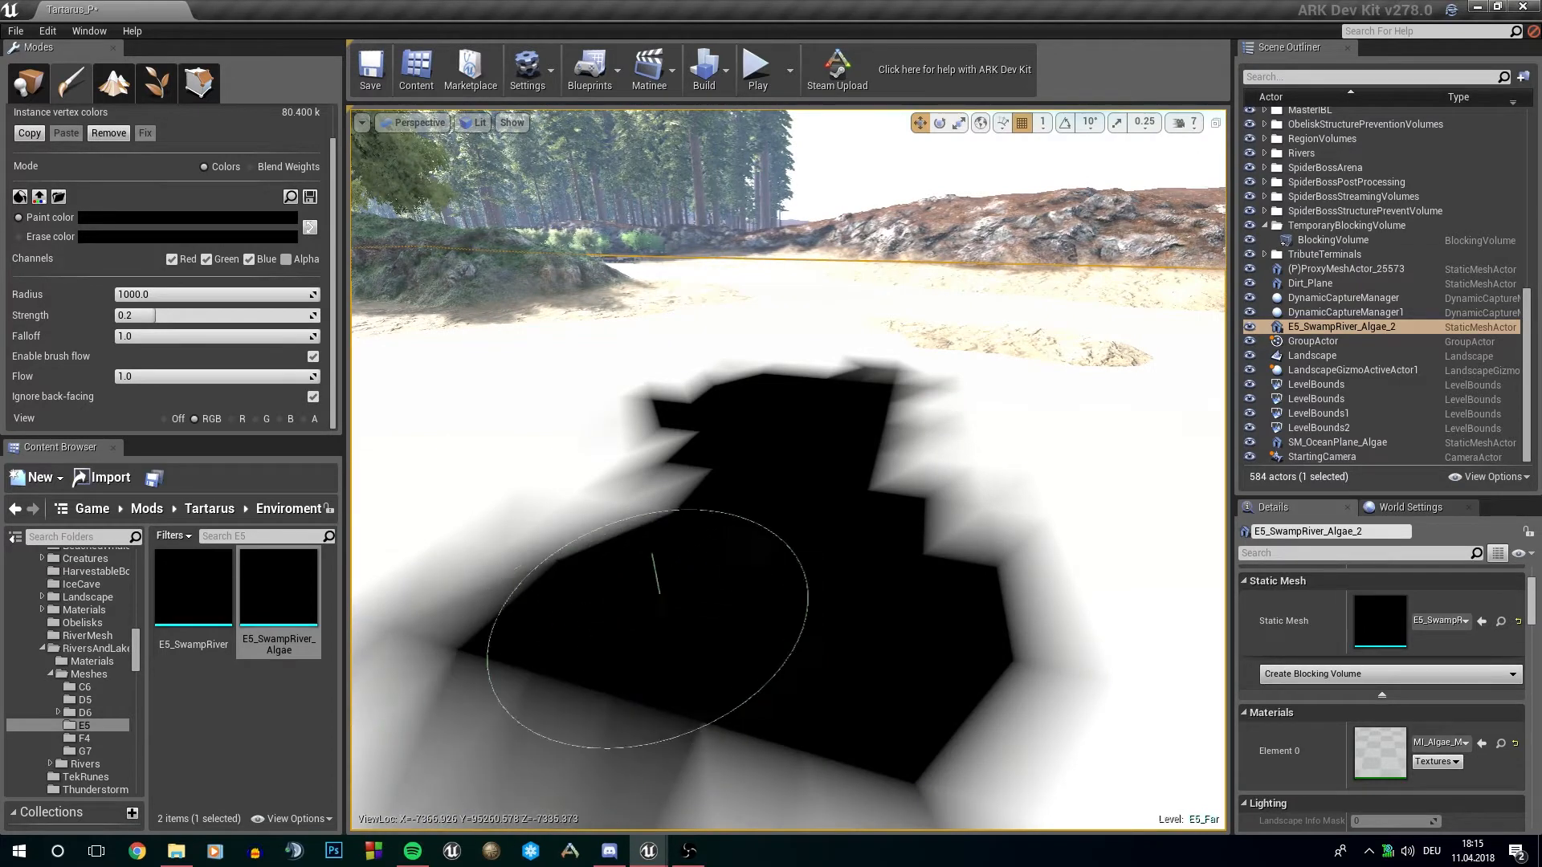
{"action": "right_click_drag", "start_coordinate": [655, 596], "coordinate": [656, 623]}
{"action": "key", "text": "s"}
{"action": "right_click_drag", "start_coordinate": [688, 413], "coordinate": [688, 413]}
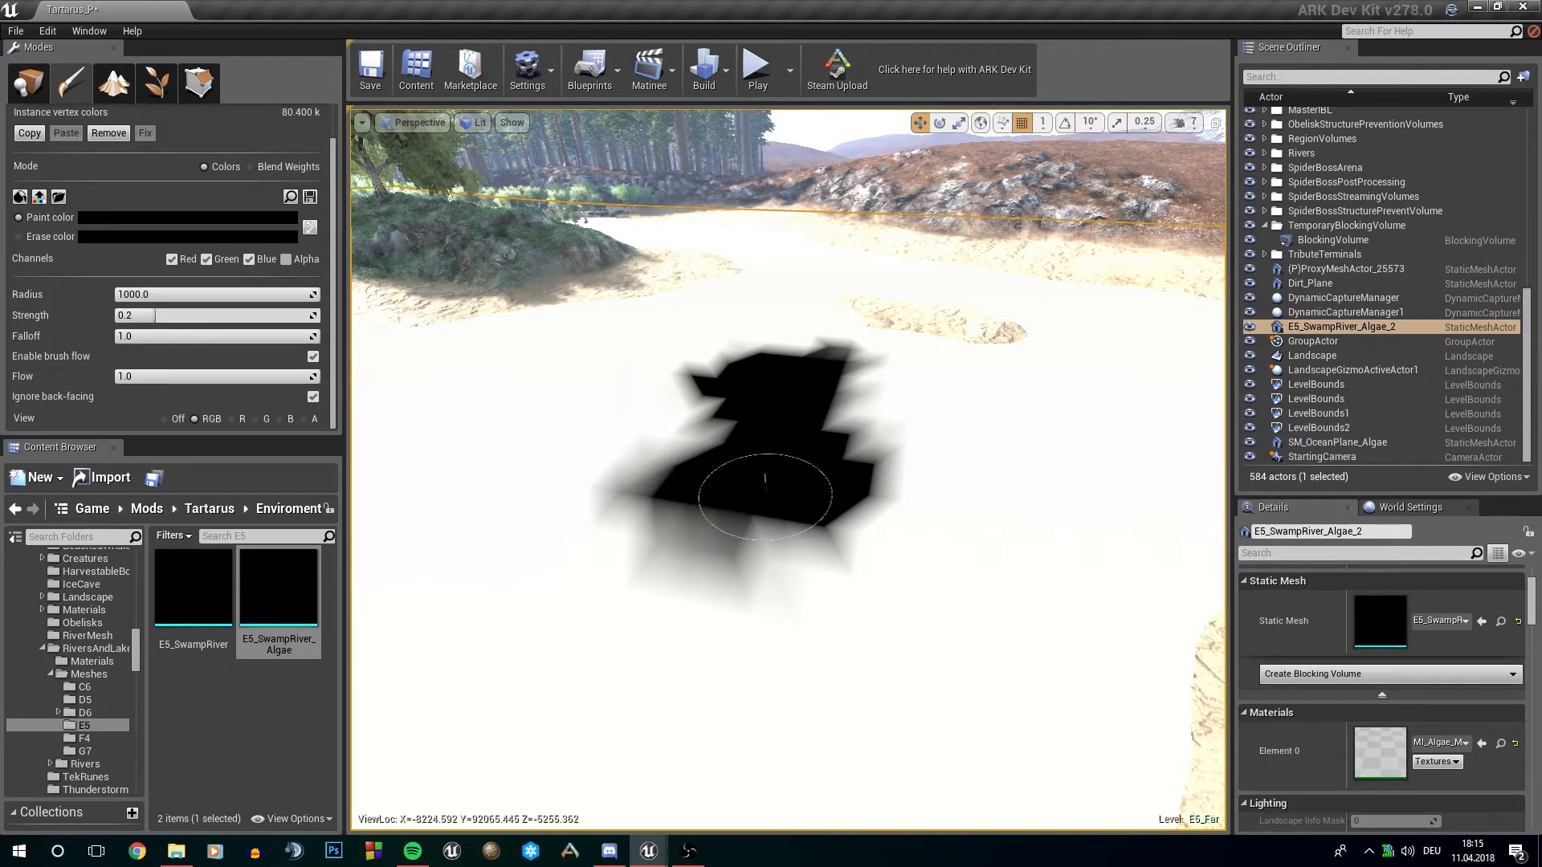
{"action": "mouse_move", "coordinate": [770, 484]}
{"action": "right_mouse_down"}
{"action": "mouse_move", "coordinate": [745, 483]}
{"action": "mouse_move", "coordinate": [998, 499]}
{"action": "right_mouse_up"}
Step: Turn off the vertex color view and set the paint color to white
{"action": "left_click", "coordinate": [168, 418]}
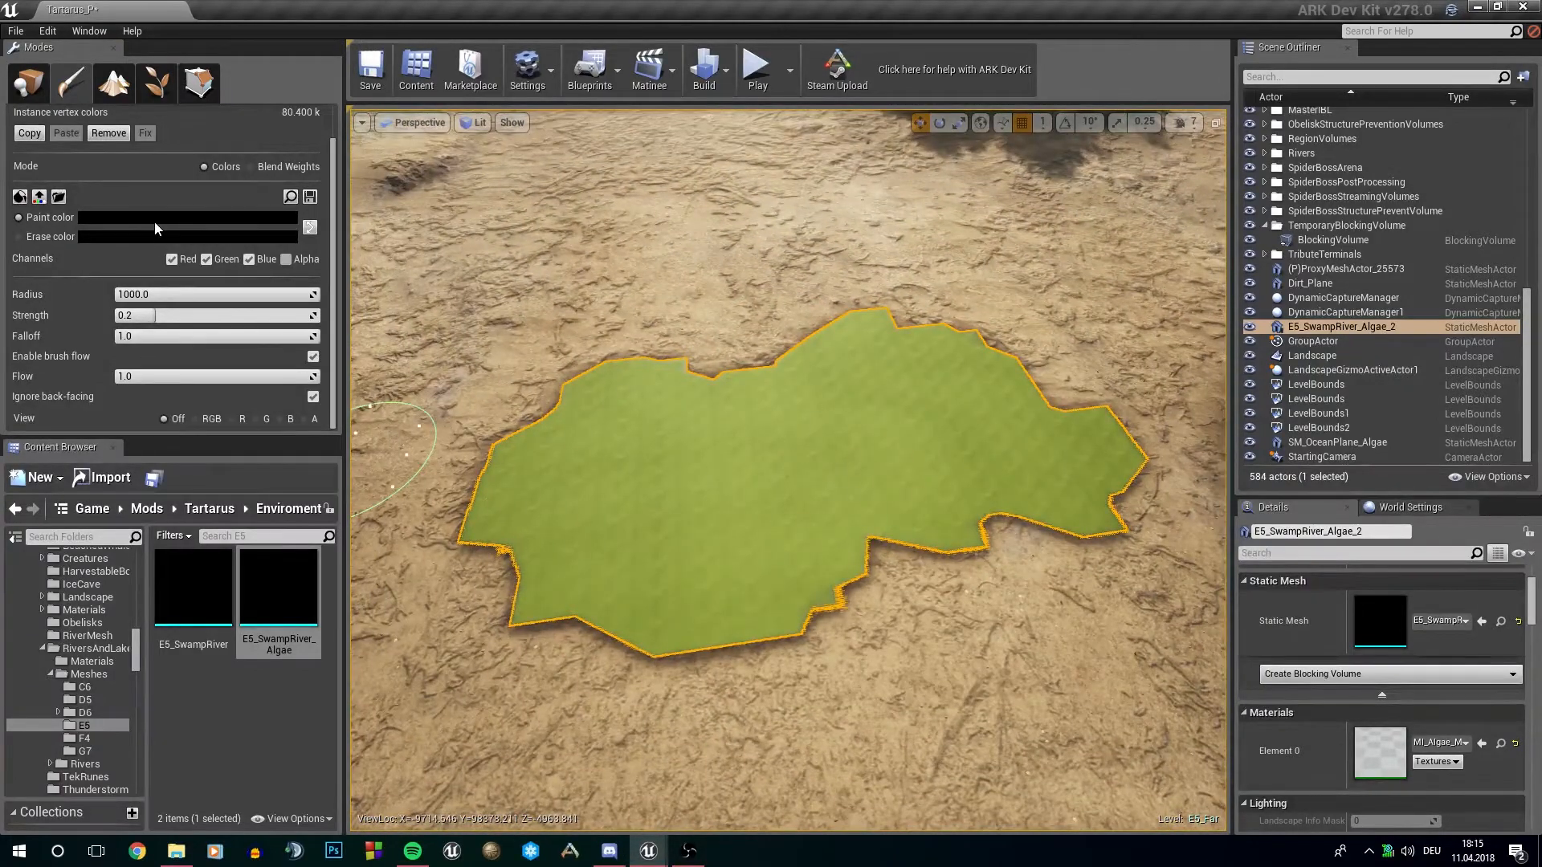
{"action": "left_click", "coordinate": [127, 216]}
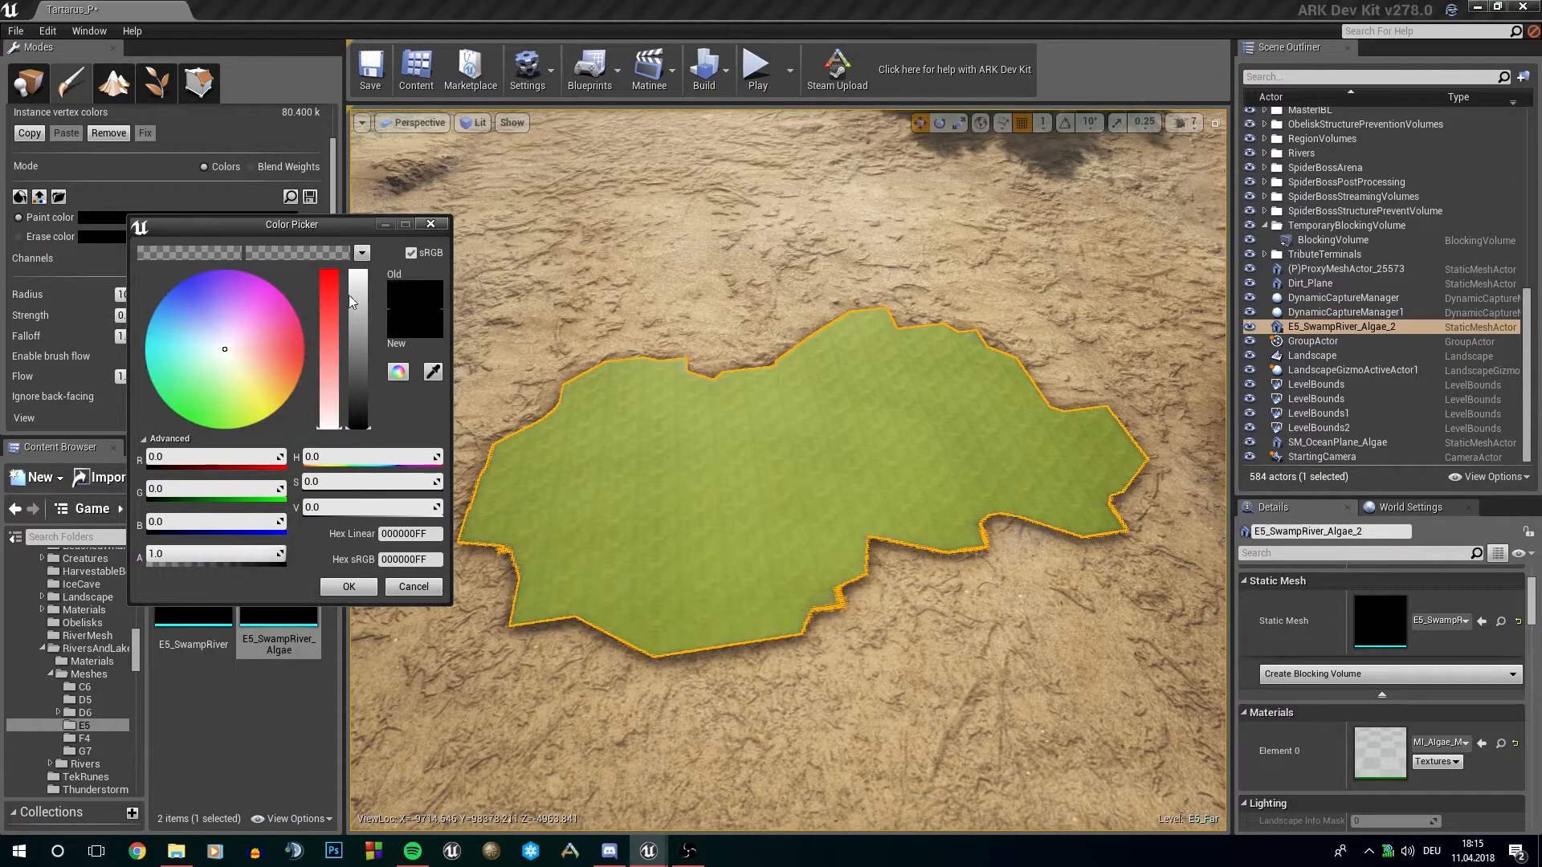
{"action": "left_click_drag", "start_coordinate": [351, 301], "coordinate": [341, 250]}
{"action": "left_click", "coordinate": [348, 587]}
Step: Paint white over the whole green algae patch to remove it from the river bed
{"action": "mouse_move", "coordinate": [860, 517]}
{"action": "left_mouse_down"}
{"action": "mouse_move", "coordinate": [843, 516]}
{"action": "mouse_move", "coordinate": [825, 472]}
{"action": "mouse_move", "coordinate": [825, 507]}
{"action": "mouse_move", "coordinate": [798, 361]}
{"action": "mouse_move", "coordinate": [754, 417]}
{"action": "mouse_move", "coordinate": [787, 599]}
{"action": "mouse_move", "coordinate": [610, 602]}
{"action": "mouse_move", "coordinate": [561, 567]}
{"action": "mouse_move", "coordinate": [492, 451]}
{"action": "mouse_move", "coordinate": [558, 471]}
{"action": "mouse_move", "coordinate": [578, 446]}
{"action": "left_mouse_up"}
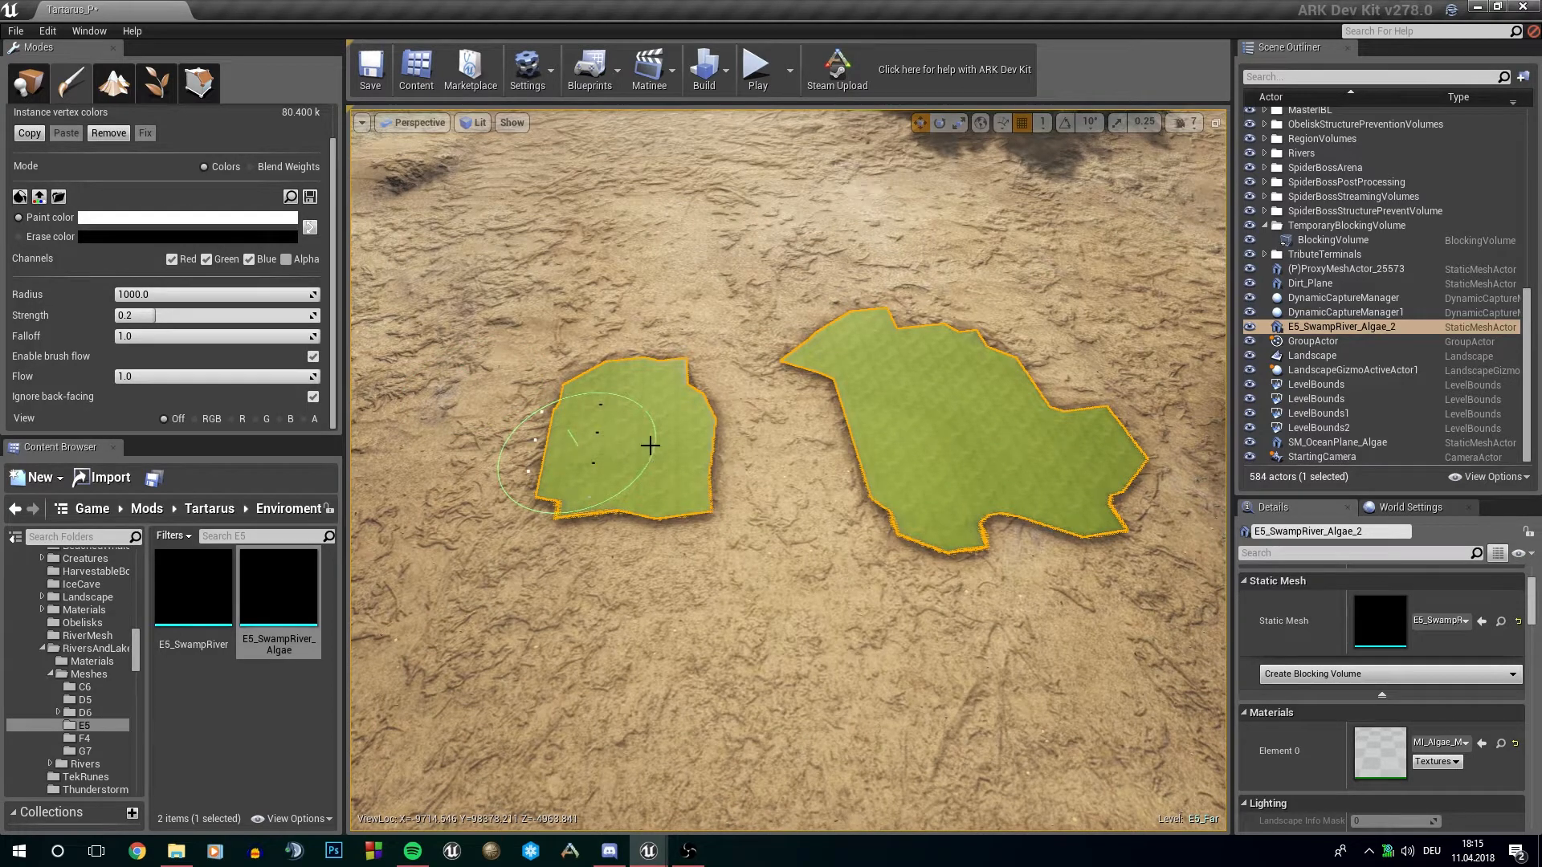
{"action": "mouse_move", "coordinate": [791, 362]}
{"action": "left_mouse_down"}
{"action": "mouse_move", "coordinate": [880, 334]}
{"action": "mouse_move", "coordinate": [883, 403]}
{"action": "mouse_move", "coordinate": [908, 451]}
{"action": "mouse_move", "coordinate": [875, 465]}
{"action": "left_mouse_up"}
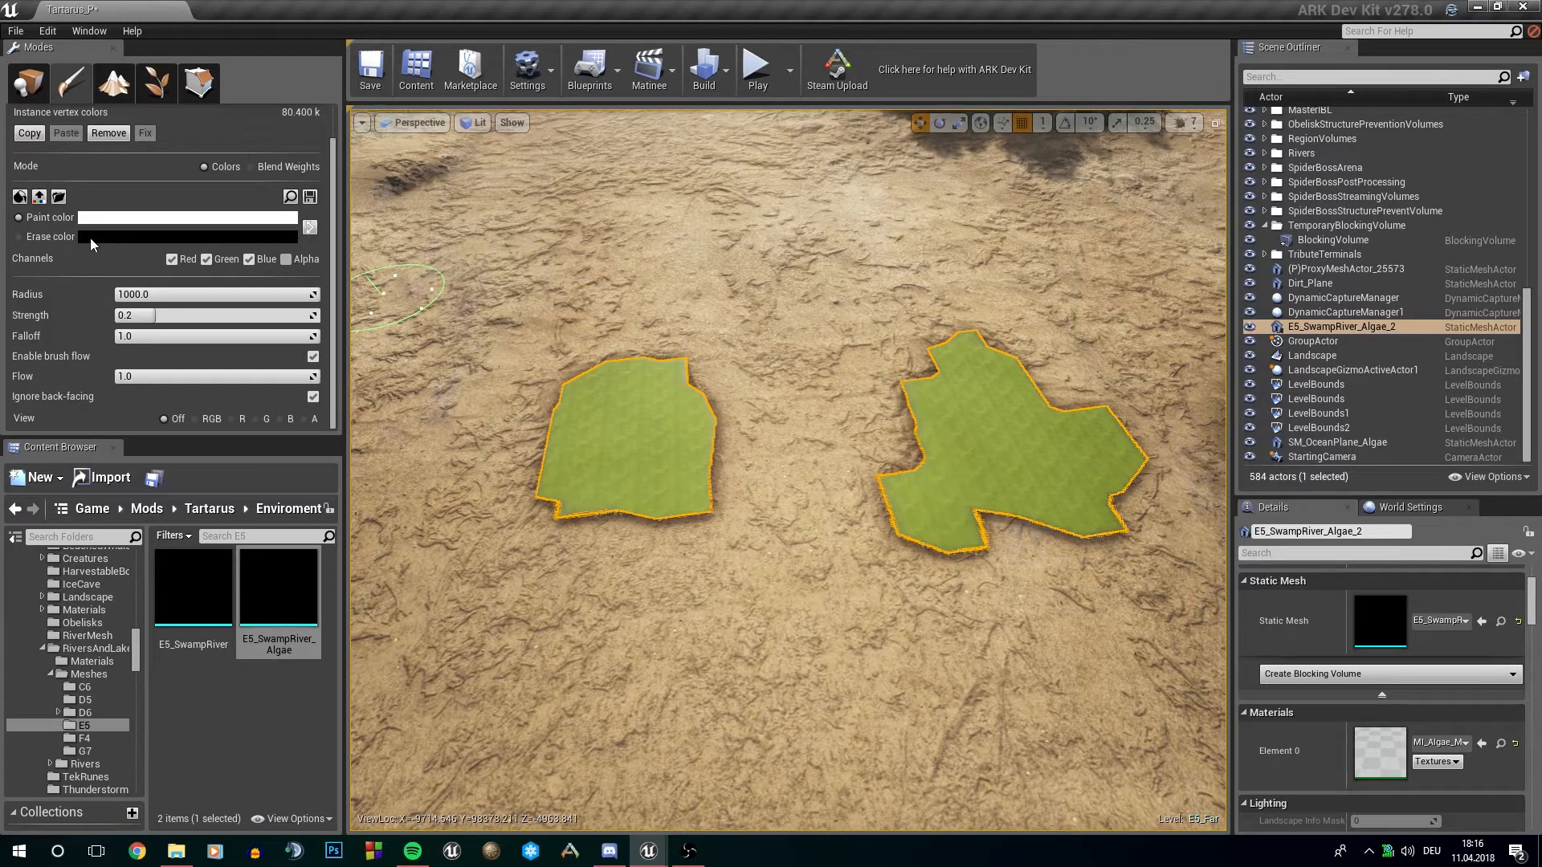
{"action": "mouse_move", "coordinate": [946, 478]}
{"action": "left_mouse_down"}
{"action": "mouse_move", "coordinate": [916, 482]}
{"action": "mouse_move", "coordinate": [1076, 486]}
{"action": "mouse_move", "coordinate": [1077, 427]}
{"action": "mouse_move", "coordinate": [1001, 354]}
{"action": "mouse_move", "coordinate": [945, 404]}
{"action": "left_mouse_up"}
{"action": "mouse_move", "coordinate": [673, 415]}
{"action": "left_mouse_down"}
{"action": "mouse_move", "coordinate": [640, 387]}
{"action": "mouse_move", "coordinate": [688, 499]}
{"action": "left_mouse_up"}
Step: Set the paint color back to black and switch the vertex color view to RGB
{"action": "left_click", "coordinate": [158, 224]}
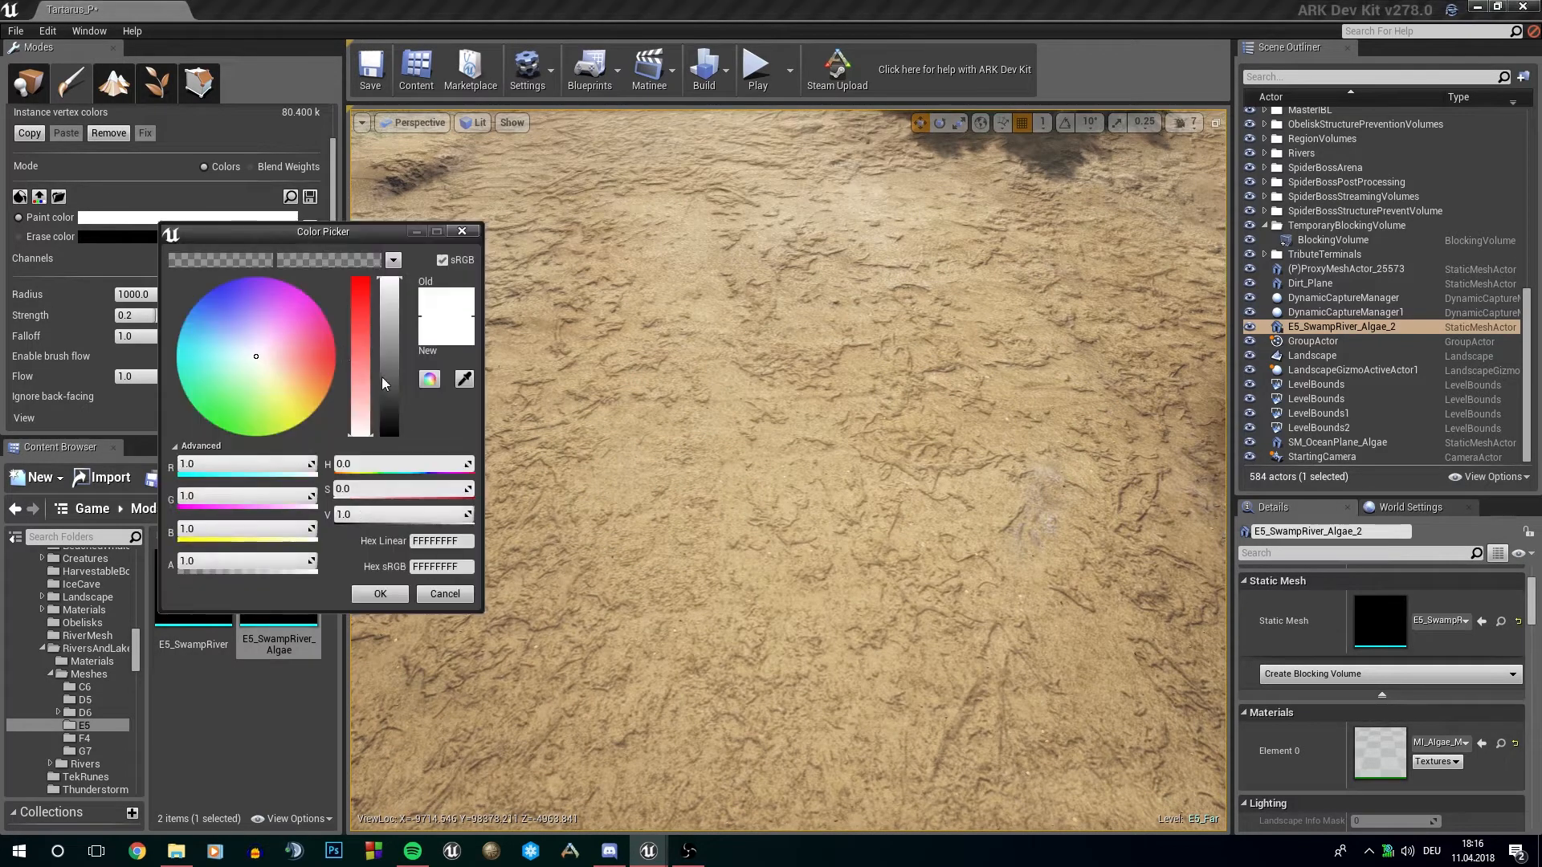
{"action": "left_click_drag", "start_coordinate": [396, 397], "coordinate": [408, 562]}
{"action": "left_click", "coordinate": [381, 594]}
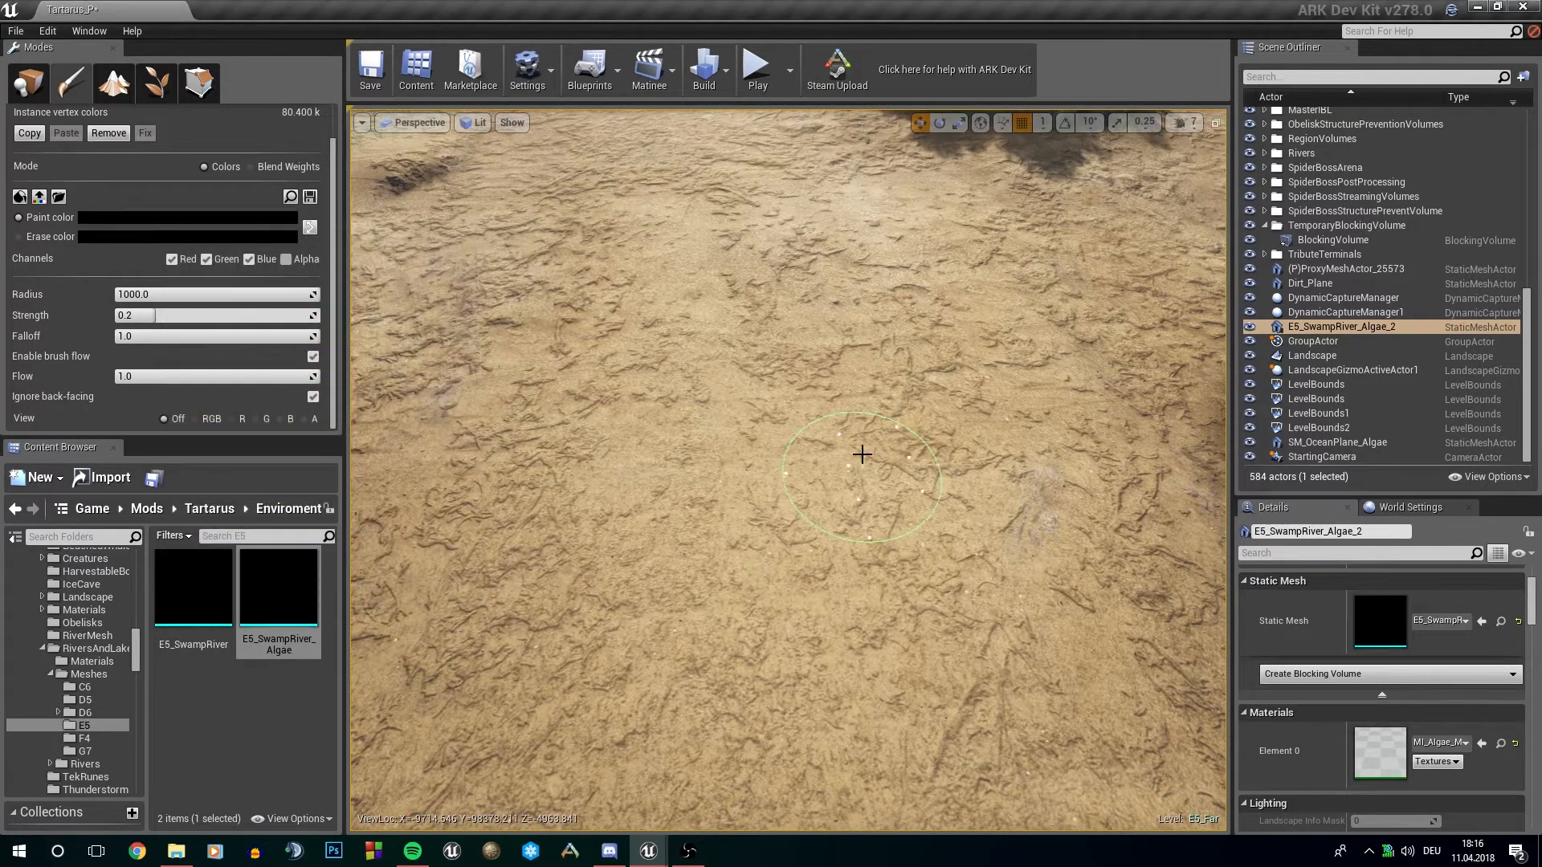
{"action": "left_click", "coordinate": [195, 418]}
{"action": "scroll", "coordinate": [745, 440], "scroll_direction": "down", "scroll_amount": 5}
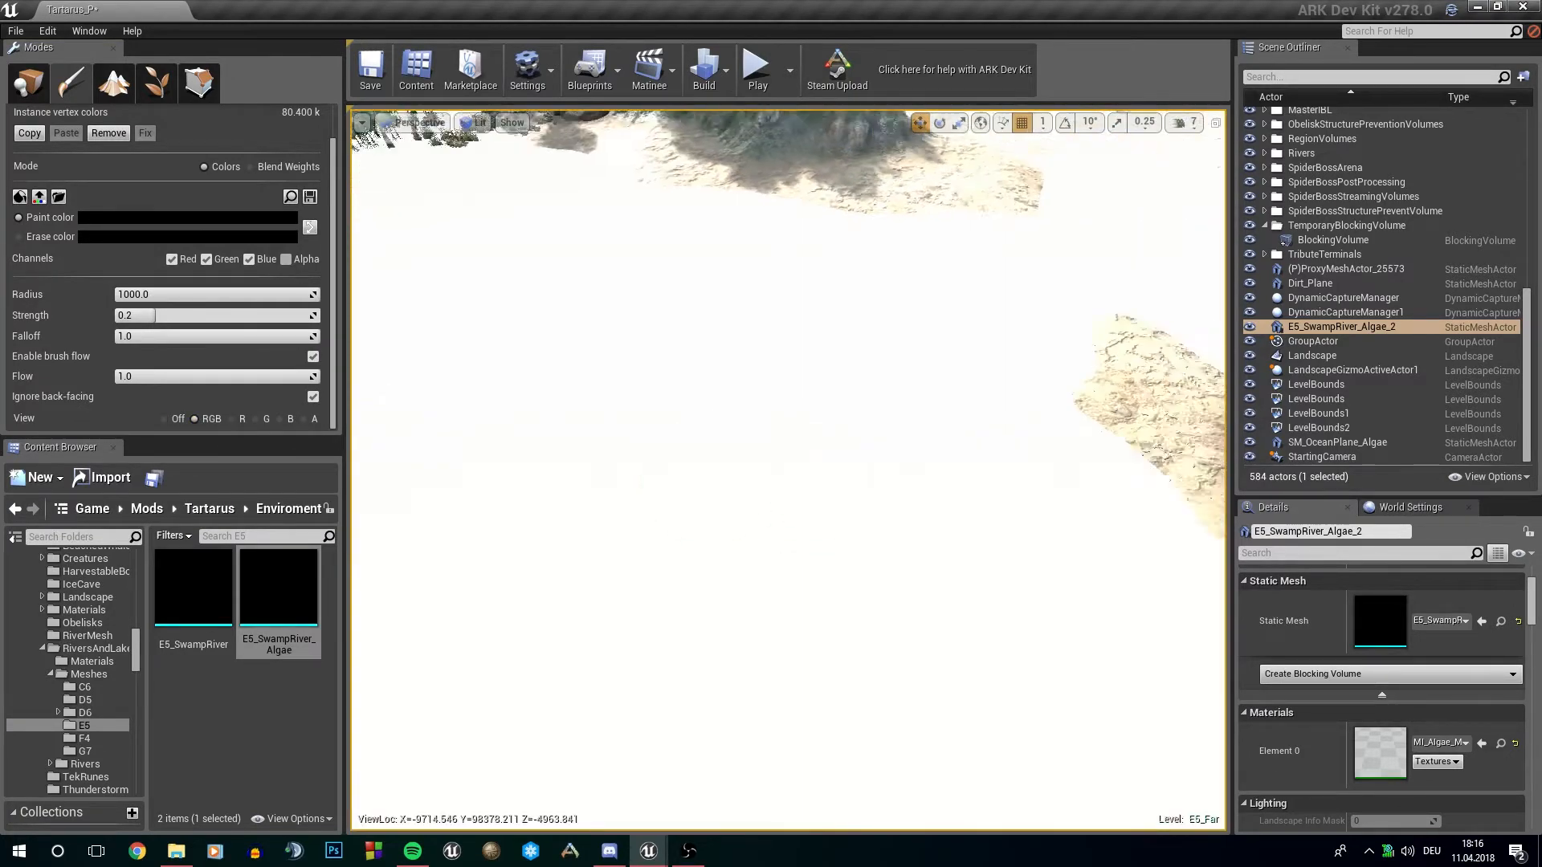
Step: Set the brush strength to 1 and paint a large black area on the algae mesh in the river
{"action": "left_click", "coordinate": [227, 317]}
{"action": "type", "text": "1"}
{"action": "key", "text": "Return"}
{"action": "right_click_drag", "start_coordinate": [750, 543], "coordinate": [706, 531]}
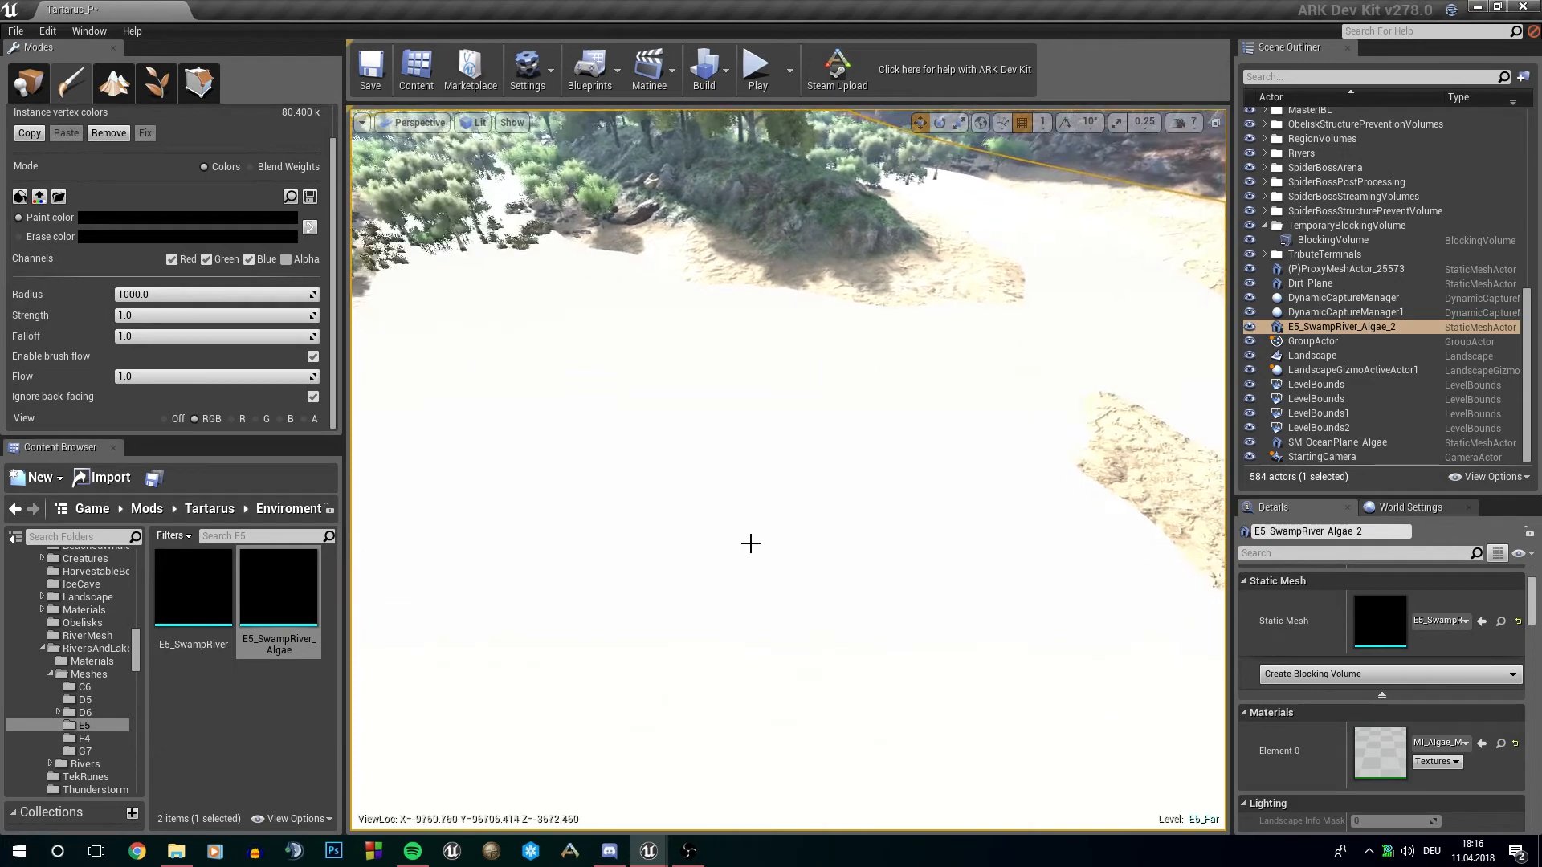
{"action": "left_click_drag", "start_coordinate": [750, 543], "coordinate": [774, 475]}
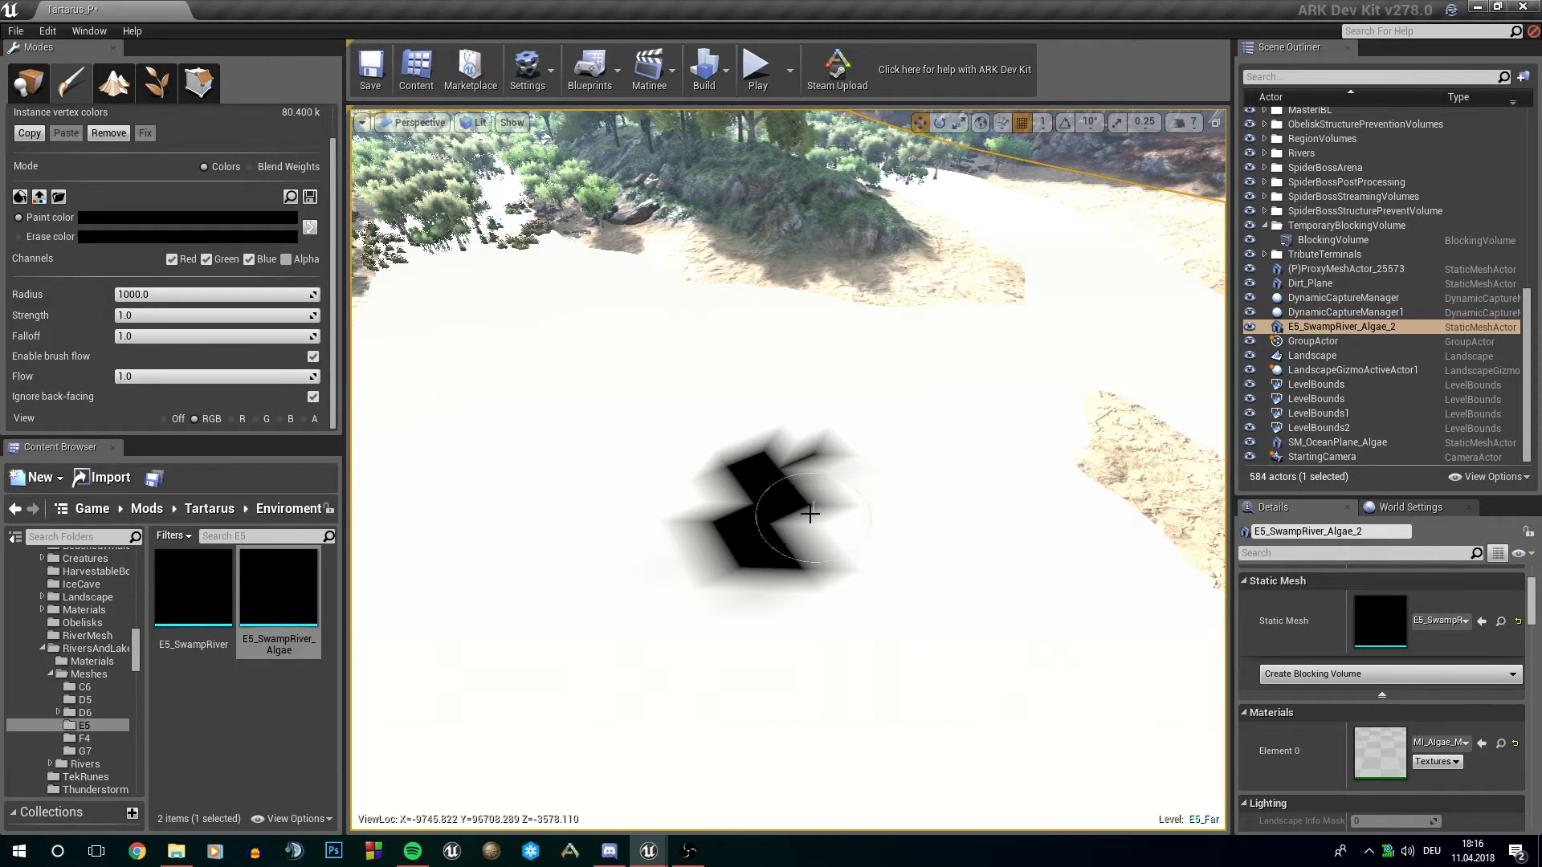
{"action": "scroll", "coordinate": [809, 514], "scroll_direction": "up", "scroll_amount": 5}
{"action": "mouse_move", "coordinate": [829, 512]}
{"action": "left_mouse_down"}
{"action": "mouse_move", "coordinate": [855, 466]}
{"action": "mouse_move", "coordinate": [877, 465]}
{"action": "mouse_move", "coordinate": [833, 517]}
{"action": "mouse_move", "coordinate": [764, 432]}
{"action": "mouse_move", "coordinate": [757, 464]}
{"action": "mouse_move", "coordinate": [723, 437]}
{"action": "mouse_move", "coordinate": [688, 492]}
{"action": "mouse_move", "coordinate": [723, 559]}
{"action": "mouse_move", "coordinate": [788, 551]}
{"action": "mouse_move", "coordinate": [771, 554]}
{"action": "left_mouse_up"}
{"action": "scroll", "coordinate": [771, 554], "scroll_direction": "up", "scroll_amount": 4}
{"action": "mouse_move", "coordinate": [653, 441]}
{"action": "left_mouse_down"}
{"action": "mouse_move", "coordinate": [618, 439]}
{"action": "mouse_move", "coordinate": [665, 567]}
{"action": "mouse_move", "coordinate": [619, 533]}
{"action": "mouse_move", "coordinate": [785, 630]}
{"action": "mouse_move", "coordinate": [860, 647]}
{"action": "mouse_move", "coordinate": [823, 598]}
{"action": "left_mouse_up"}
{"action": "right_click_drag", "start_coordinate": [823, 580], "coordinate": [851, 596]}
{"action": "key", "text": "s"}
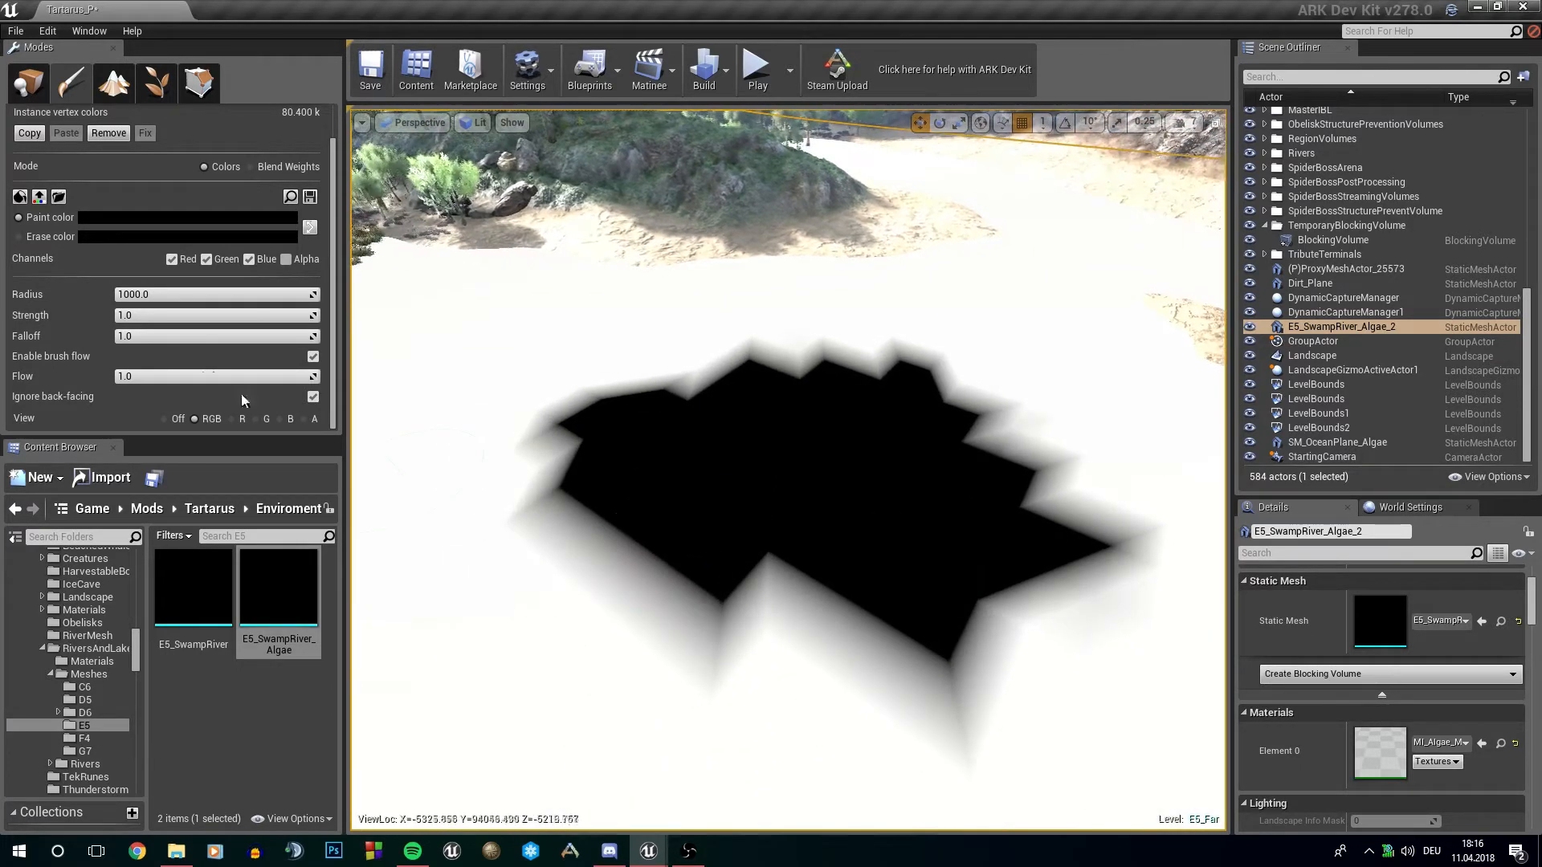
Step: Reduce the brush strength to about 0.157 and change the paint color to white
{"action": "left_click_drag", "start_coordinate": [183, 316], "coordinate": [97, 316]}
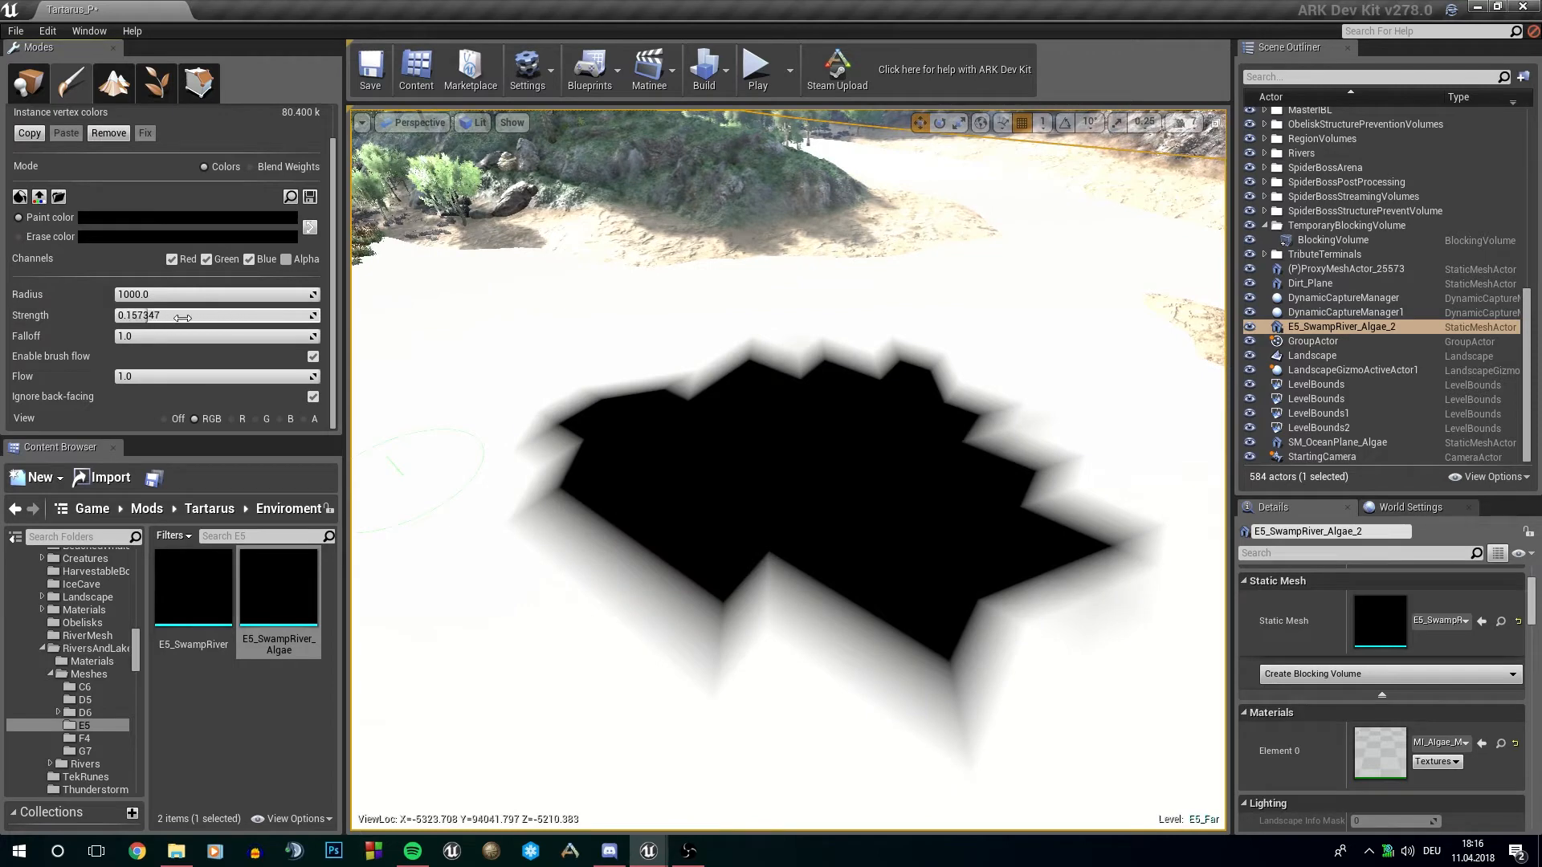
{"action": "left_click", "coordinate": [109, 217]}
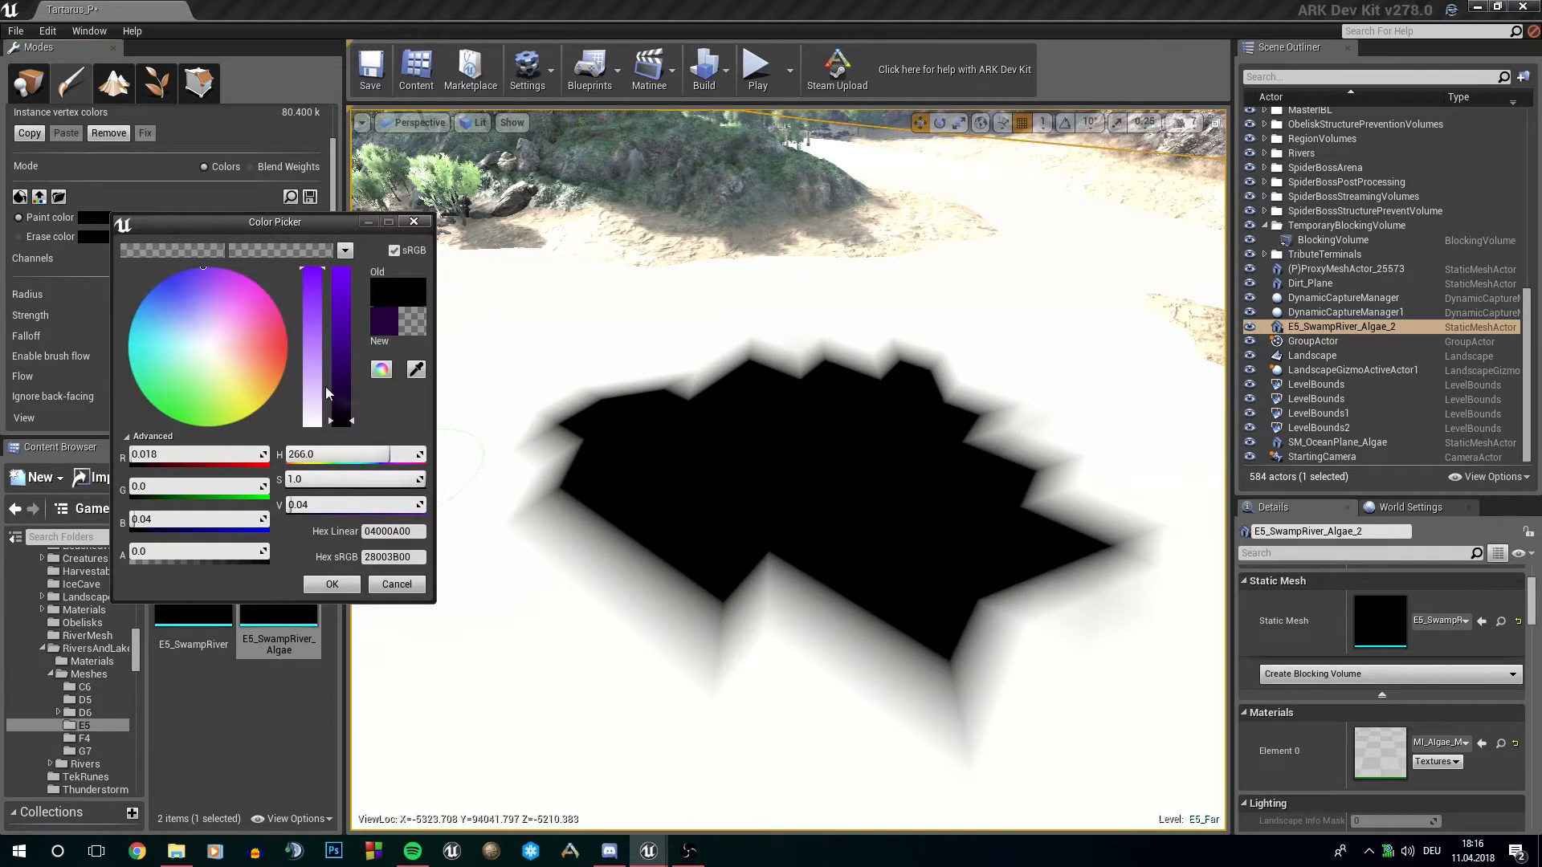
{"action": "left_click_drag", "start_coordinate": [314, 420], "coordinate": [324, 190]}
{"action": "left_click", "coordinate": [333, 584]}
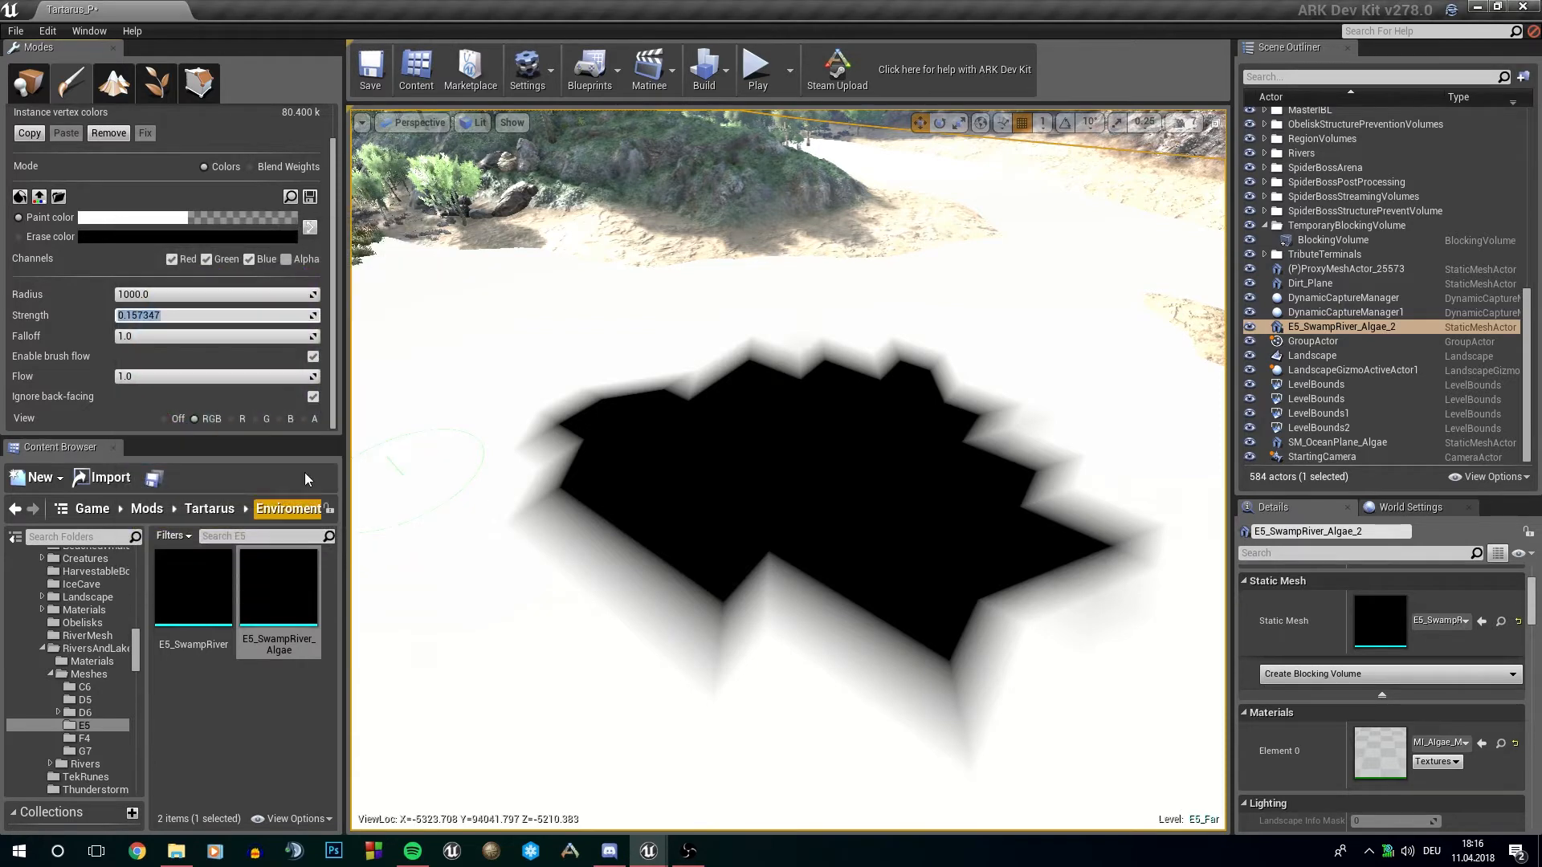
{"action": "left_click", "coordinate": [254, 216]}
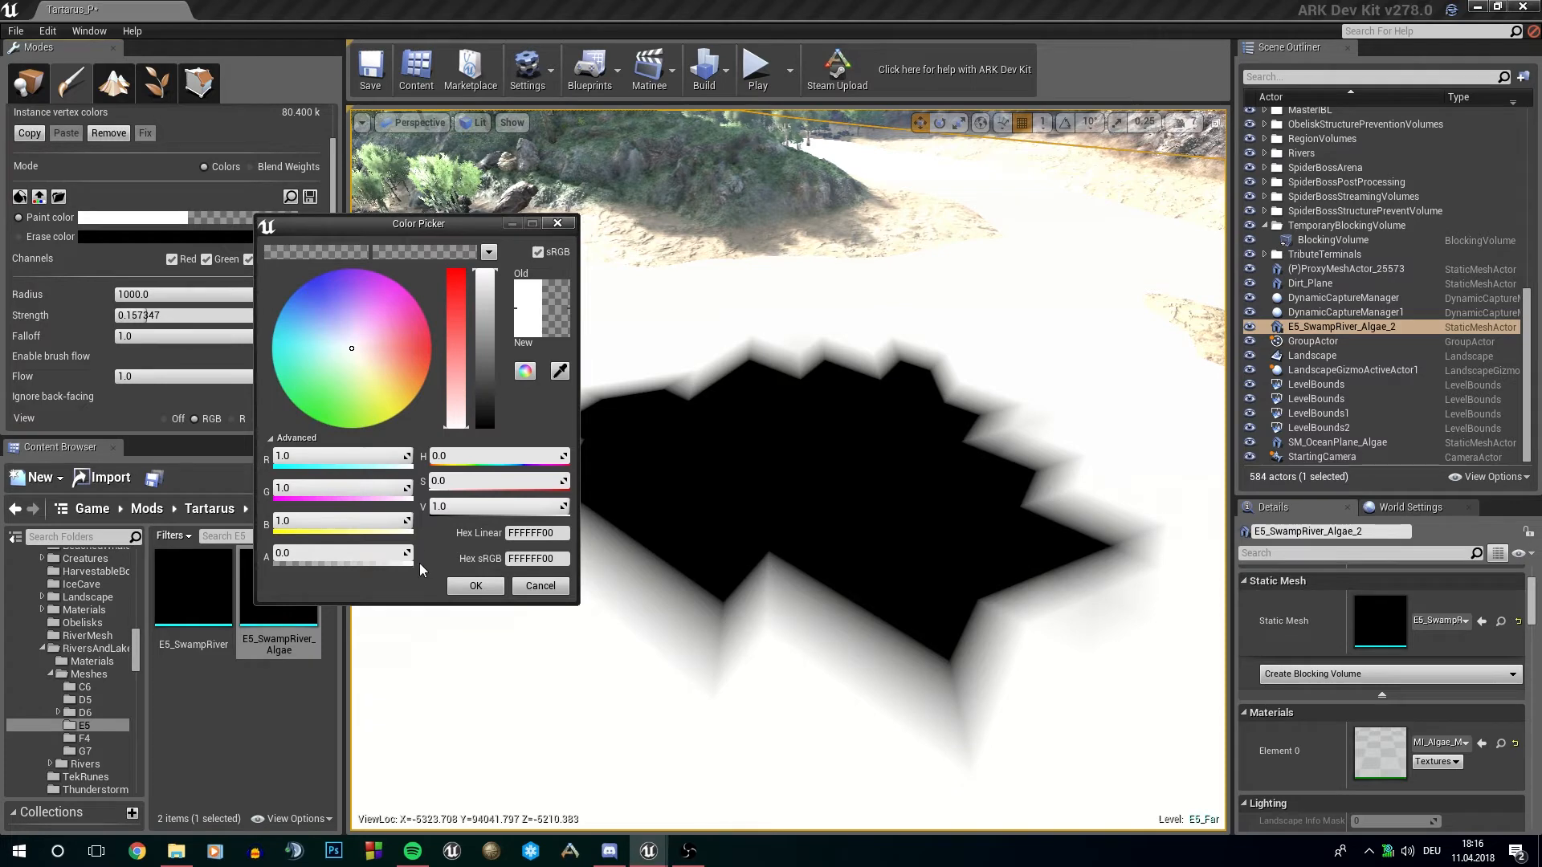
{"action": "left_click", "coordinate": [537, 587]}
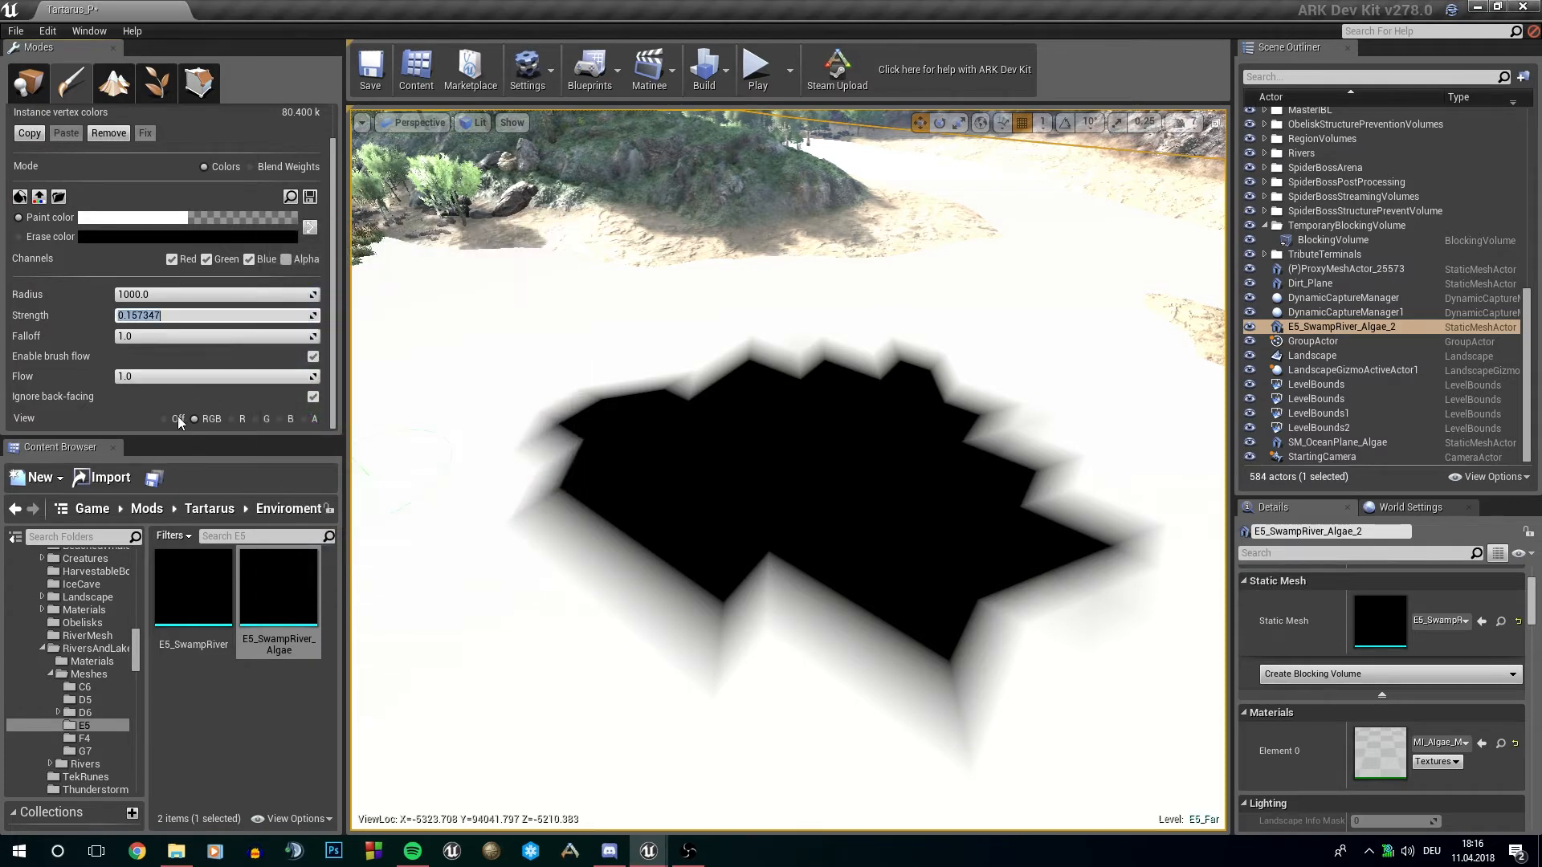
Step: Turn off the vertex color view and paint white strokes through the algae patch to carve gaps into it
{"action": "left_click", "coordinate": [176, 416]}
{"action": "mouse_move", "coordinate": [838, 659]}
{"action": "left_mouse_down"}
{"action": "mouse_move", "coordinate": [803, 506]}
{"action": "mouse_move", "coordinate": [733, 492]}
{"action": "mouse_move", "coordinate": [708, 619]}
{"action": "mouse_move", "coordinate": [595, 527]}
{"action": "left_mouse_up"}
{"action": "mouse_move", "coordinate": [638, 406]}
{"action": "left_mouse_down"}
{"action": "mouse_move", "coordinate": [750, 378]}
{"action": "mouse_move", "coordinate": [996, 502]}
{"action": "left_mouse_up"}
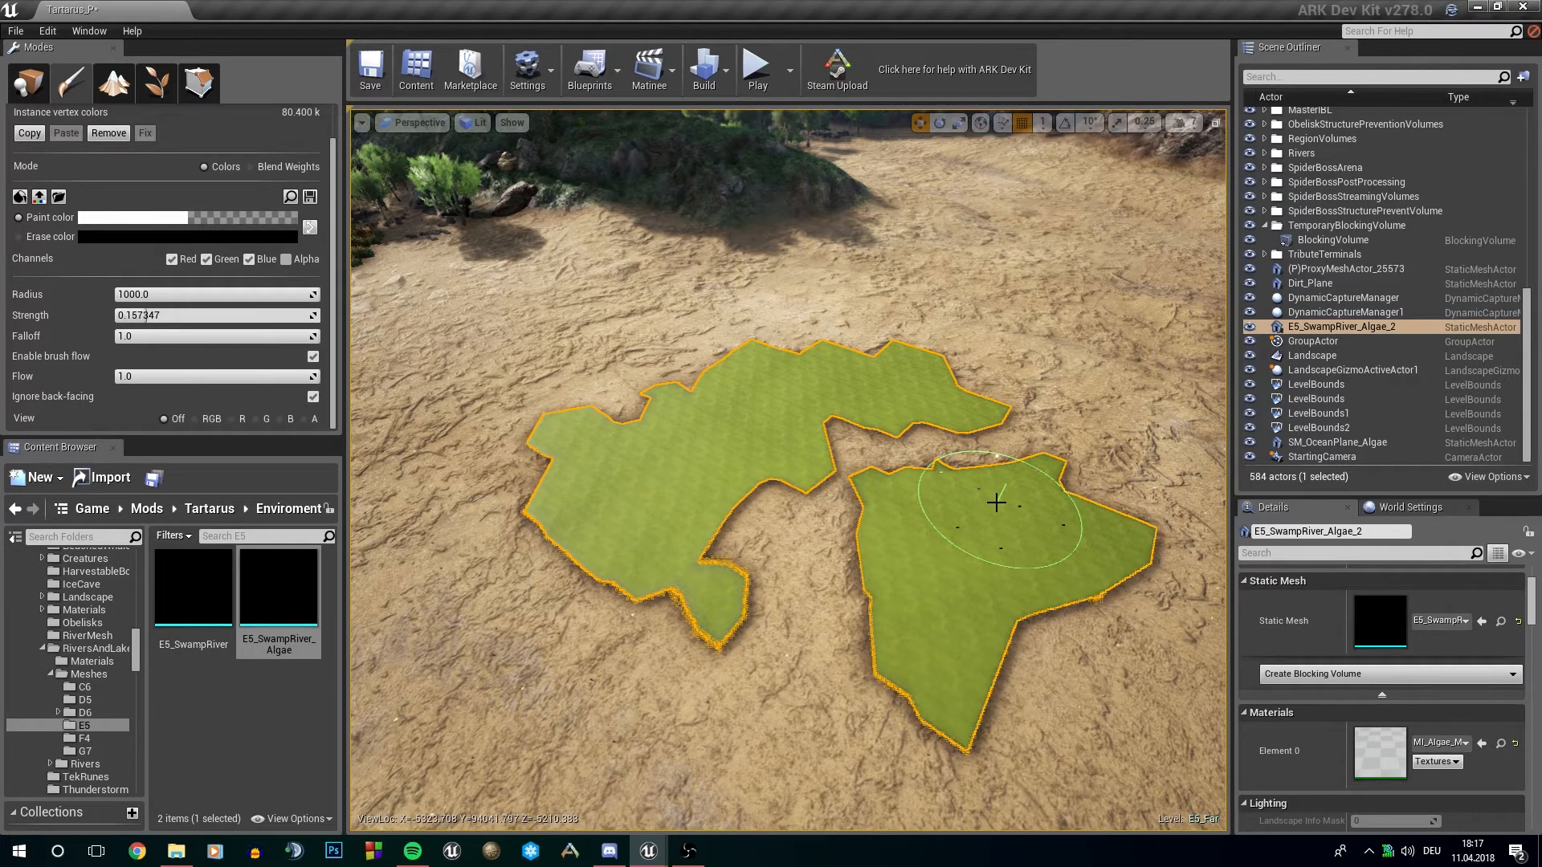
Step: Leave mesh Paint mode for Place mode and browse to the Element 0 material asset of the original E5_SwampRiver_Algae actor
{"action": "right_click_drag", "start_coordinate": [996, 502], "coordinate": [914, 593]}
{"action": "key", "text": "w"}
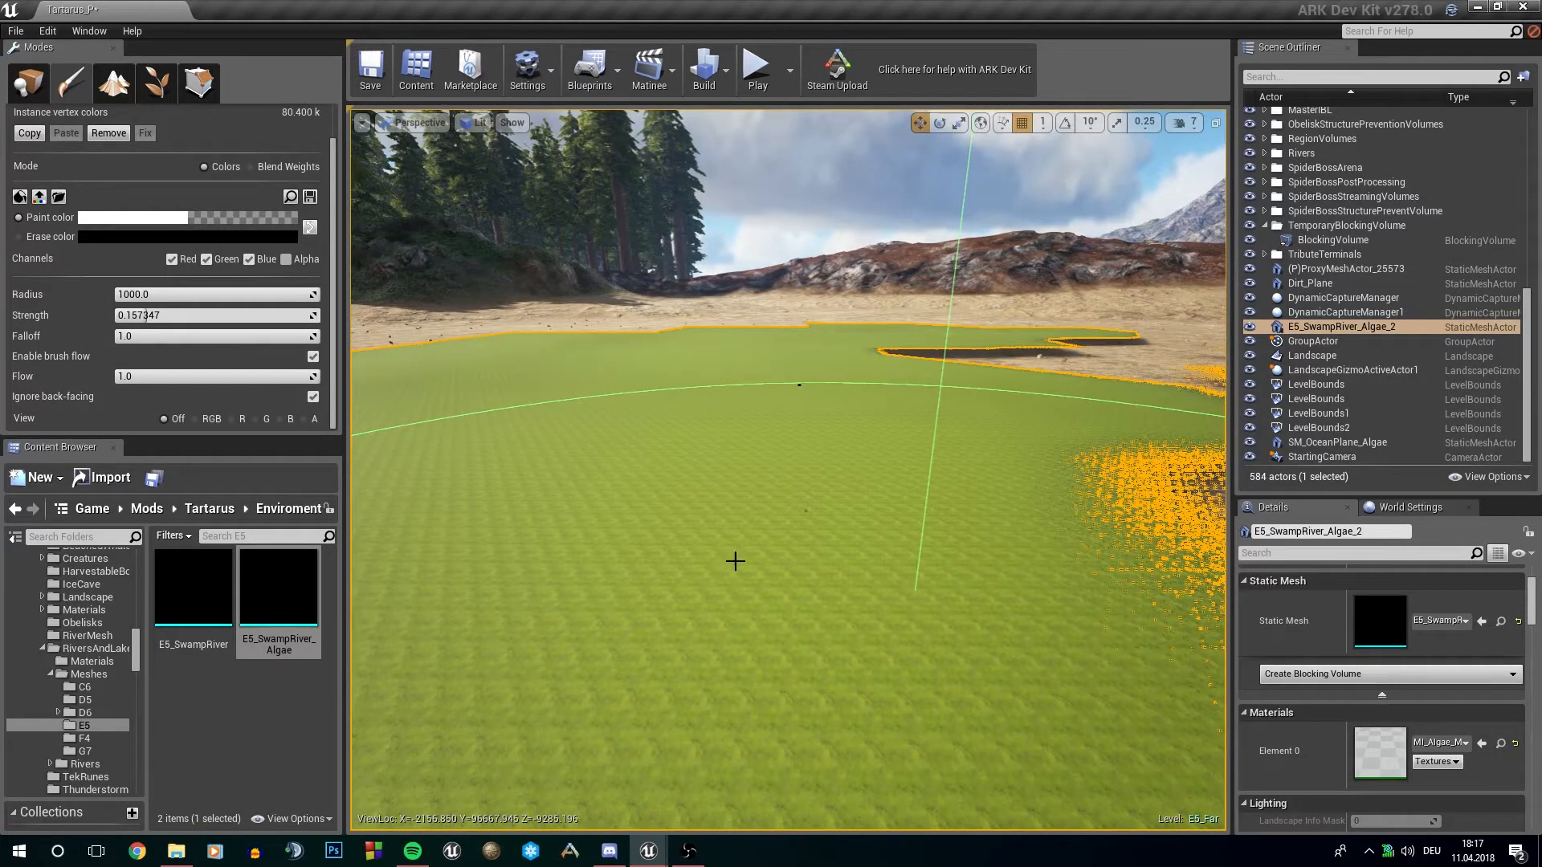
{"action": "key", "text": "shift+1"}
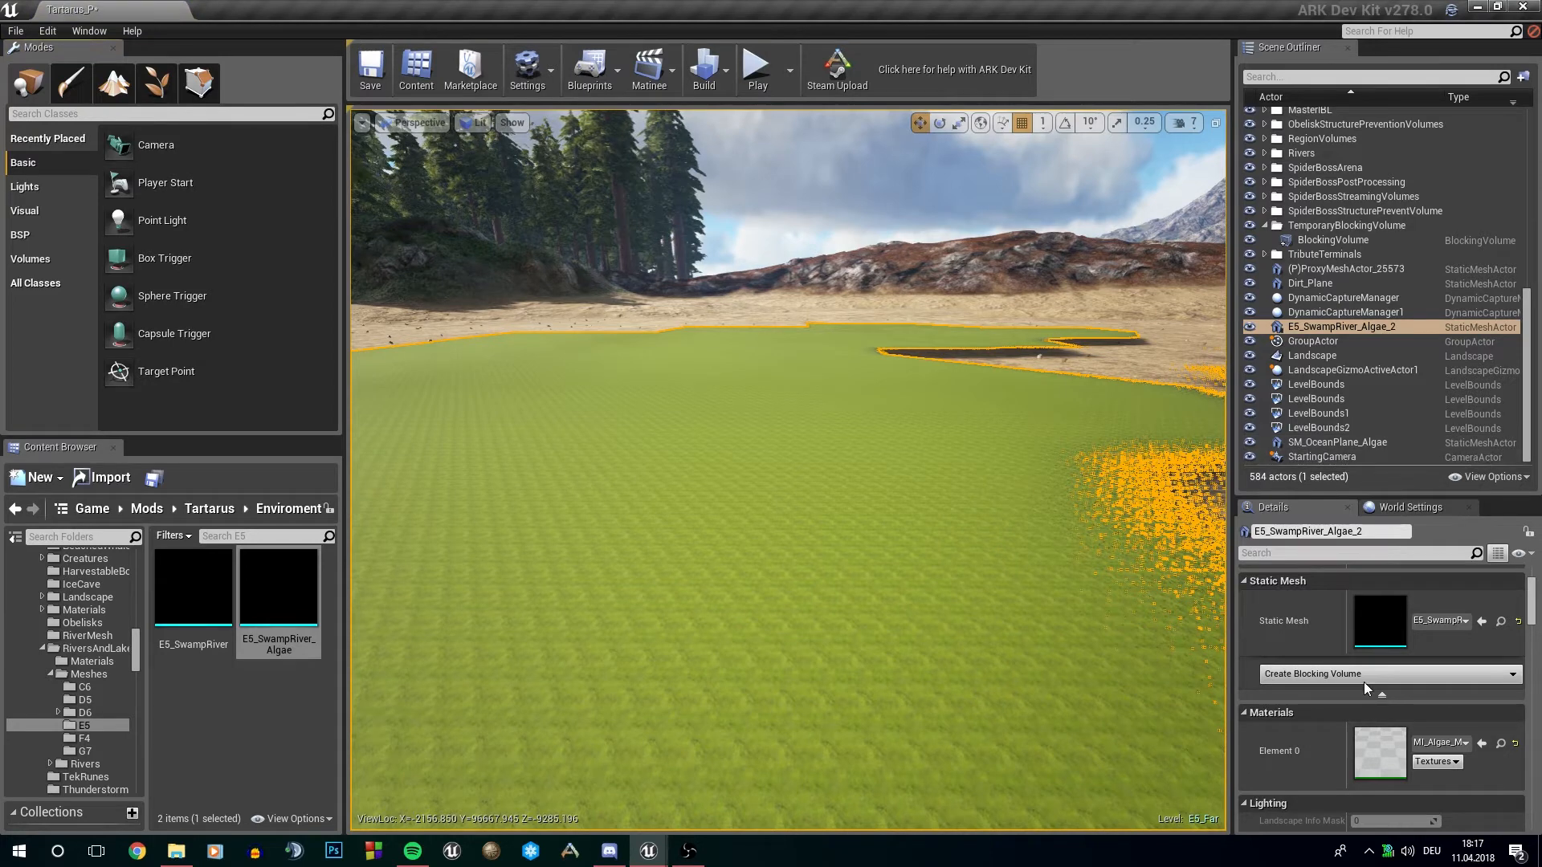
{"action": "key", "text": "ctrl+z"}
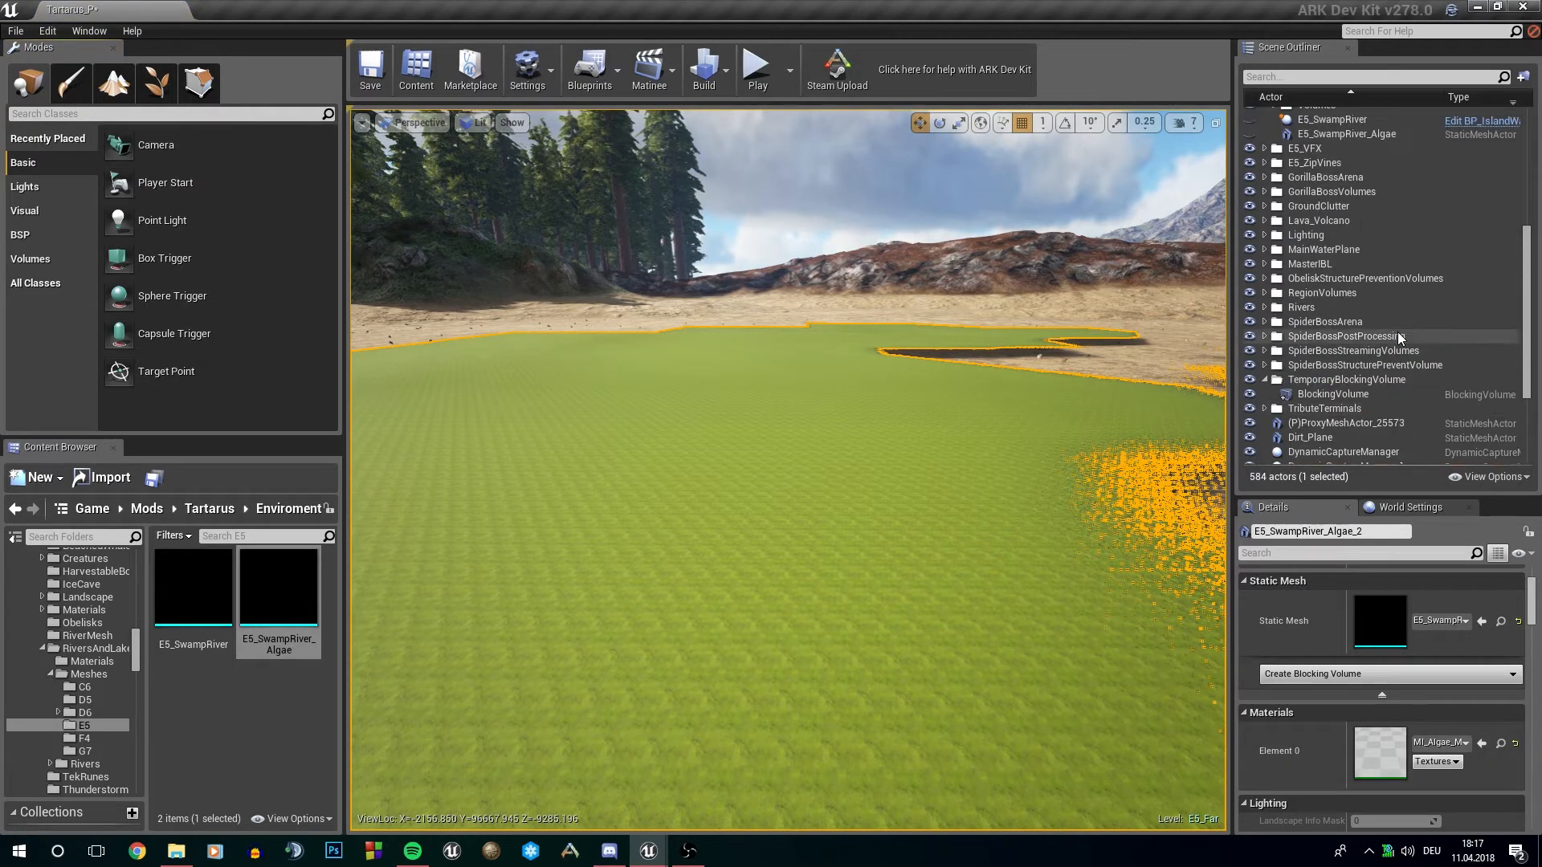
{"action": "left_click", "coordinate": [1500, 743]}
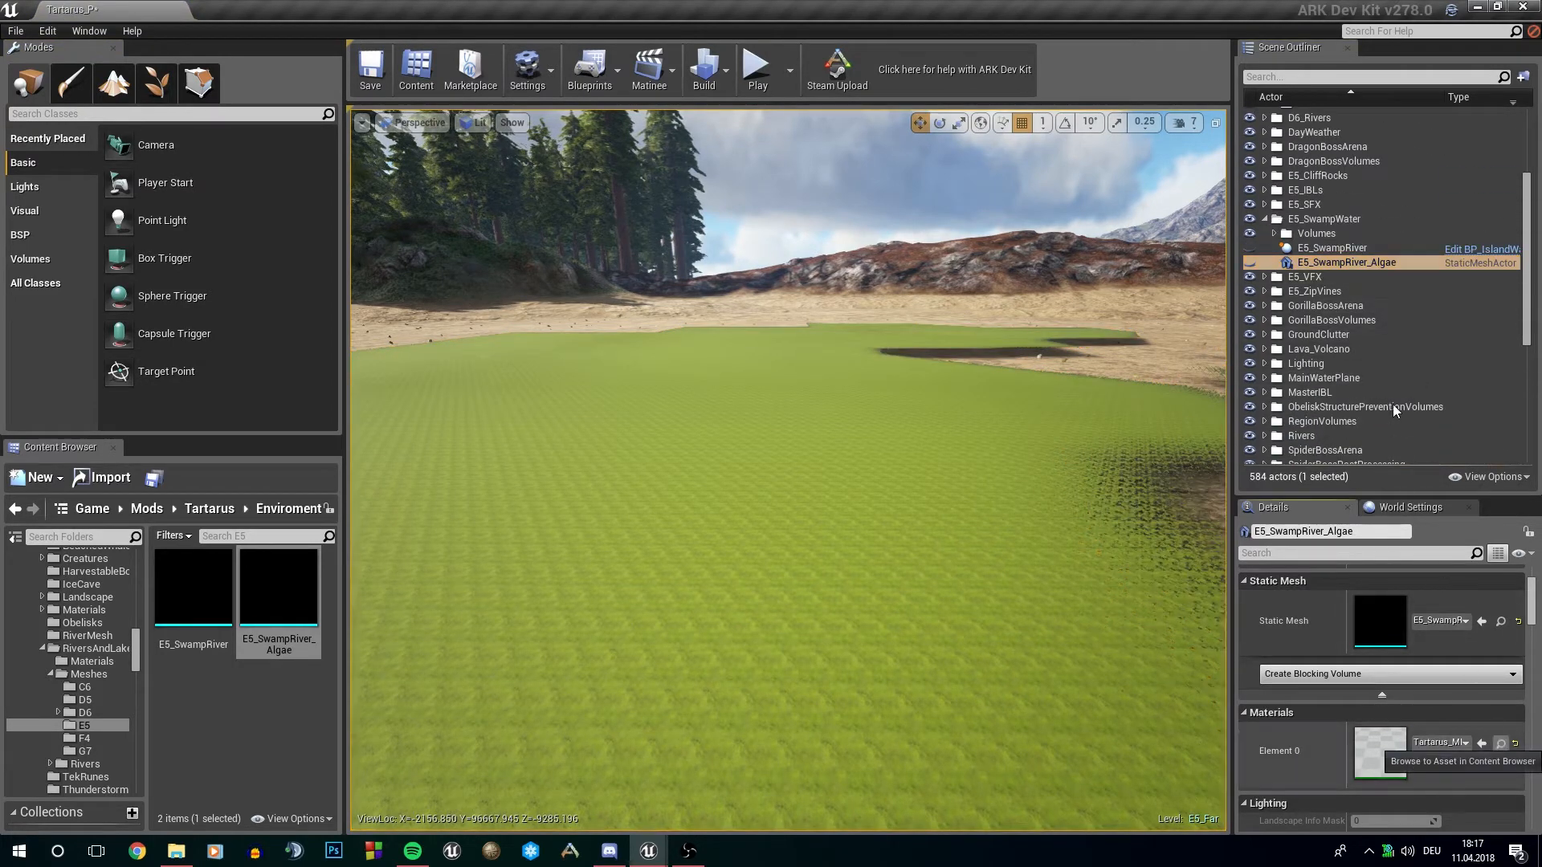
Step: Assign the Tartarus_MI_Algae_Masked material to Element 0 of the E5_SwampRiver_Algae_2 actor
{"action": "scroll", "coordinate": [1405, 369], "scroll_direction": "down", "scroll_amount": 6}
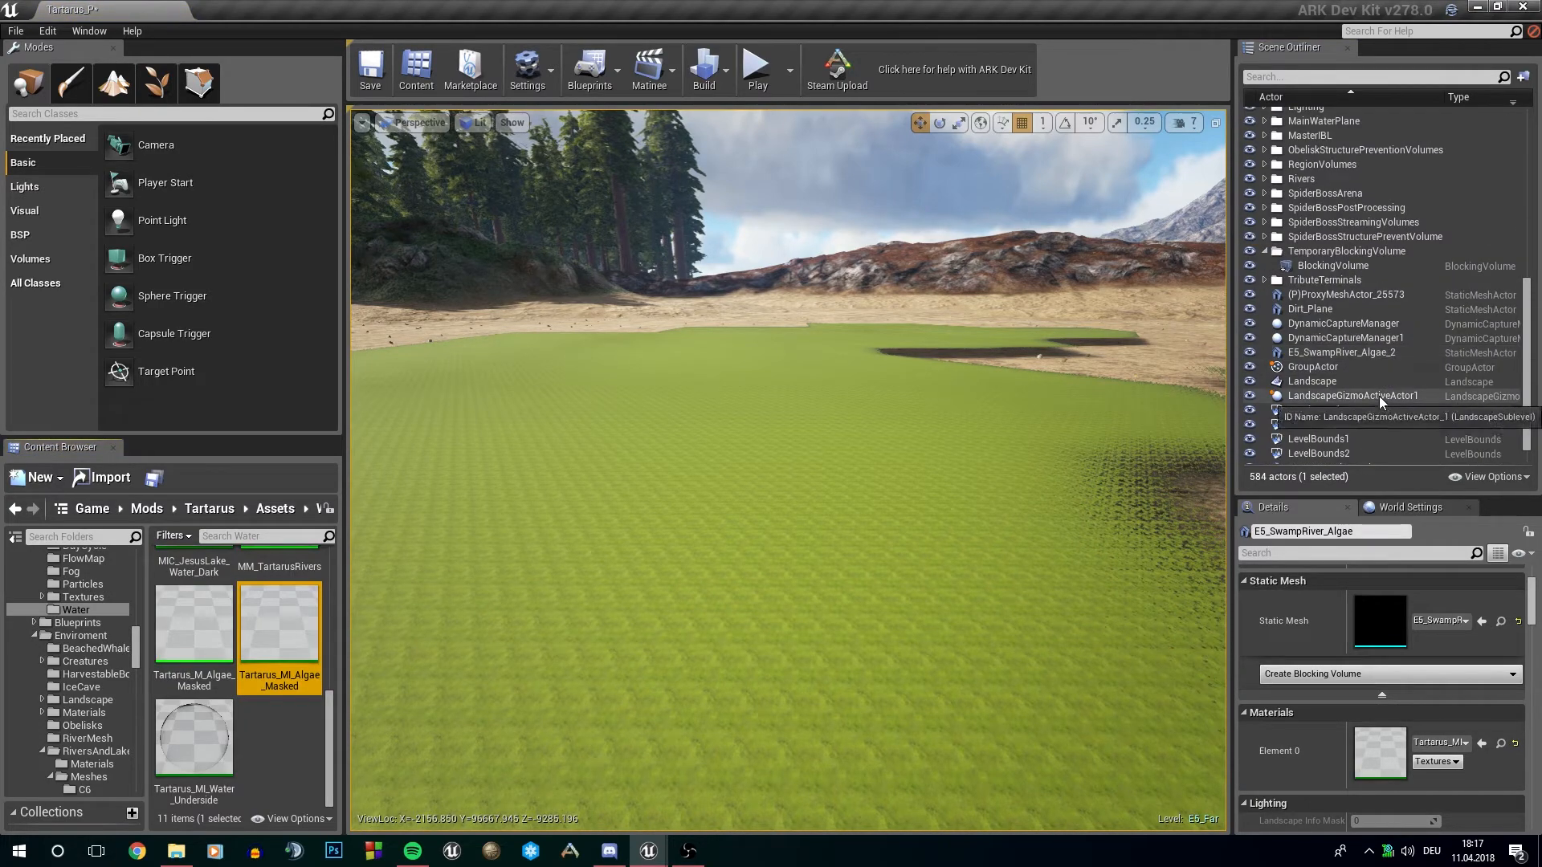
{"action": "left_click", "coordinate": [1365, 352]}
{"action": "left_click", "coordinate": [1482, 743]}
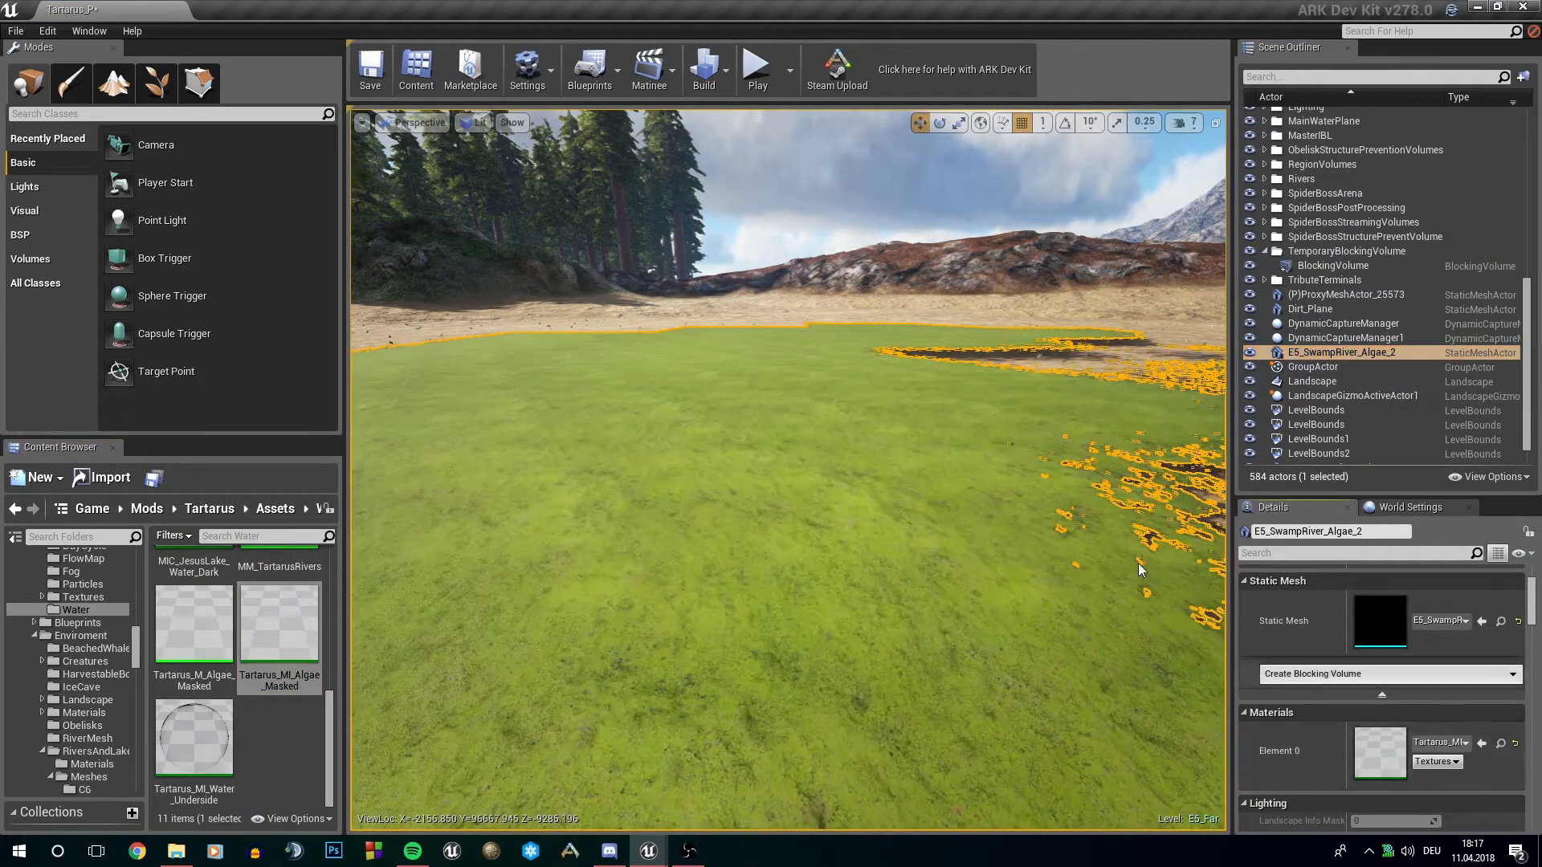
Step: Examine the edges of the painted algae from several viewpoints and reselect the E5_SwampRiver_Algae_2 actor
{"action": "right_click_drag", "start_coordinate": [994, 512], "coordinate": [994, 498]}
{"action": "right_click_drag", "start_coordinate": [877, 506], "coordinate": [907, 555]}
{"action": "left_click", "coordinate": [878, 543]}
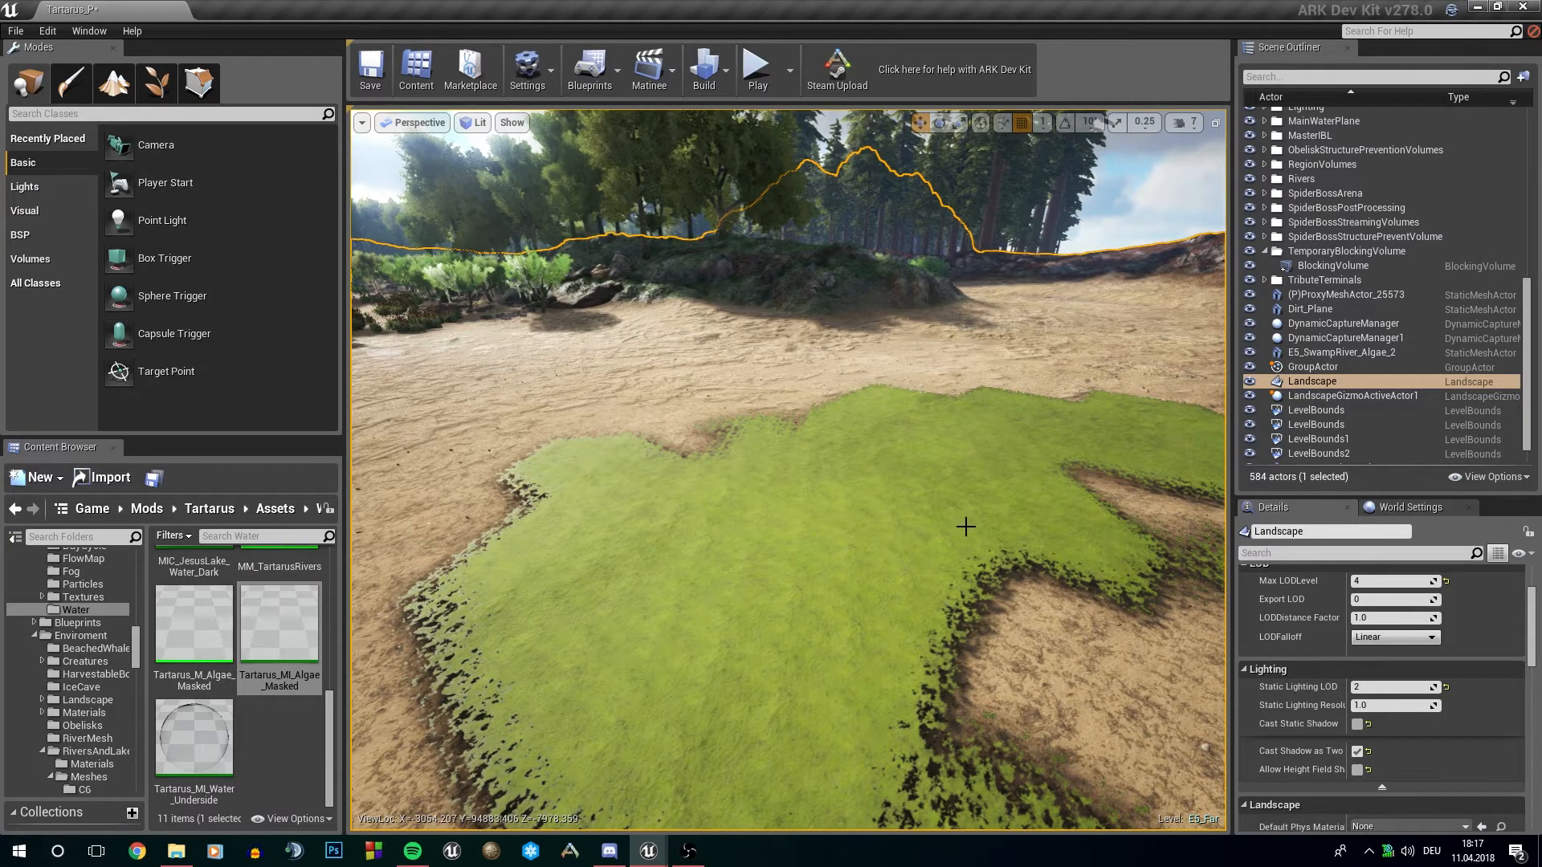
{"action": "scroll", "coordinate": [965, 526], "scroll_direction": "down", "scroll_amount": 10}
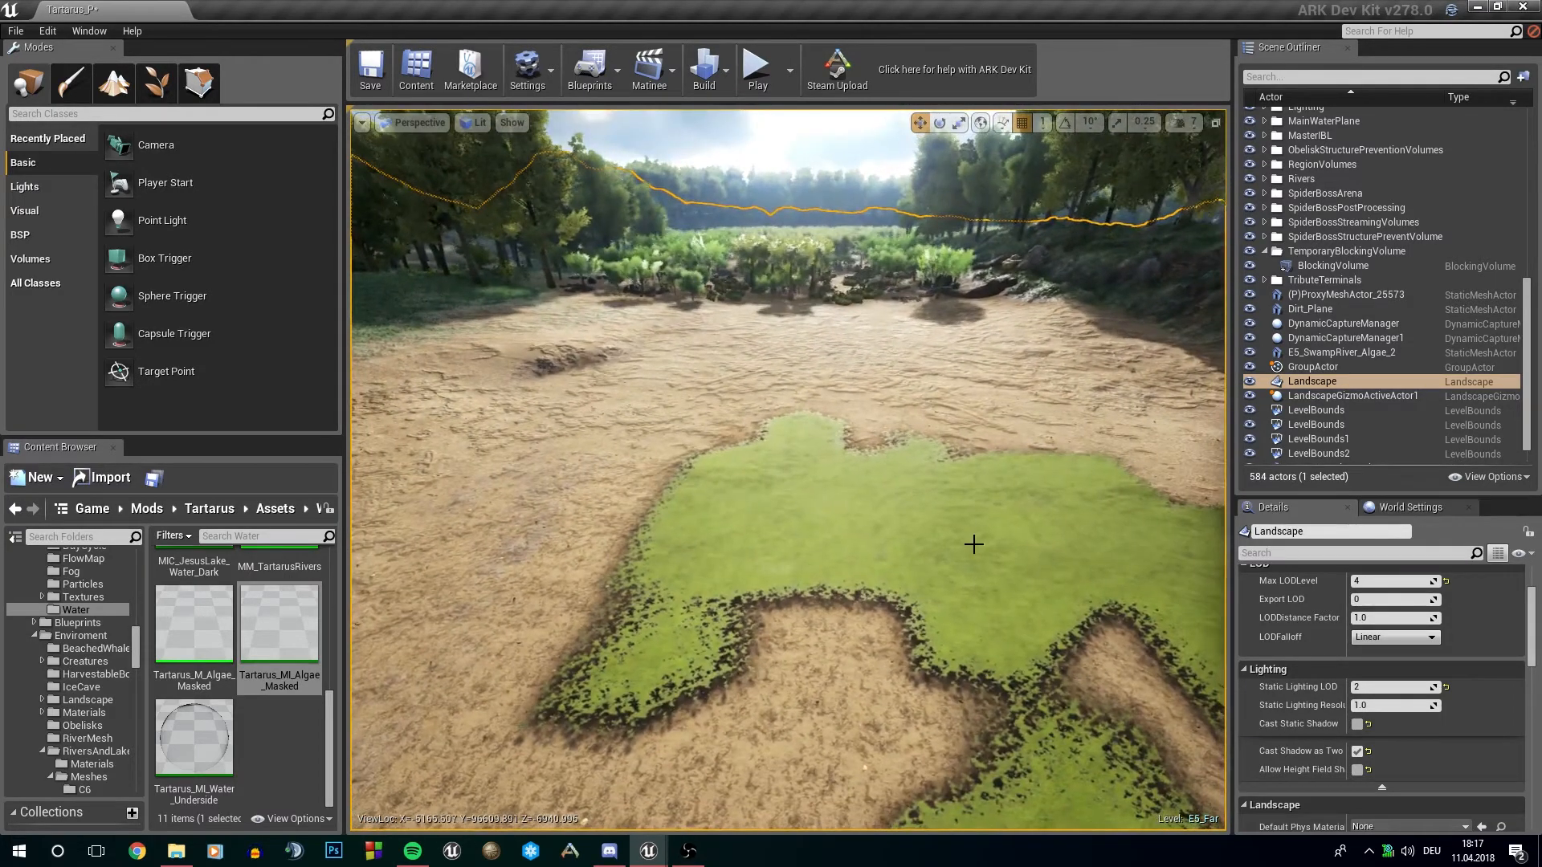
{"action": "left_click", "coordinate": [1341, 354]}
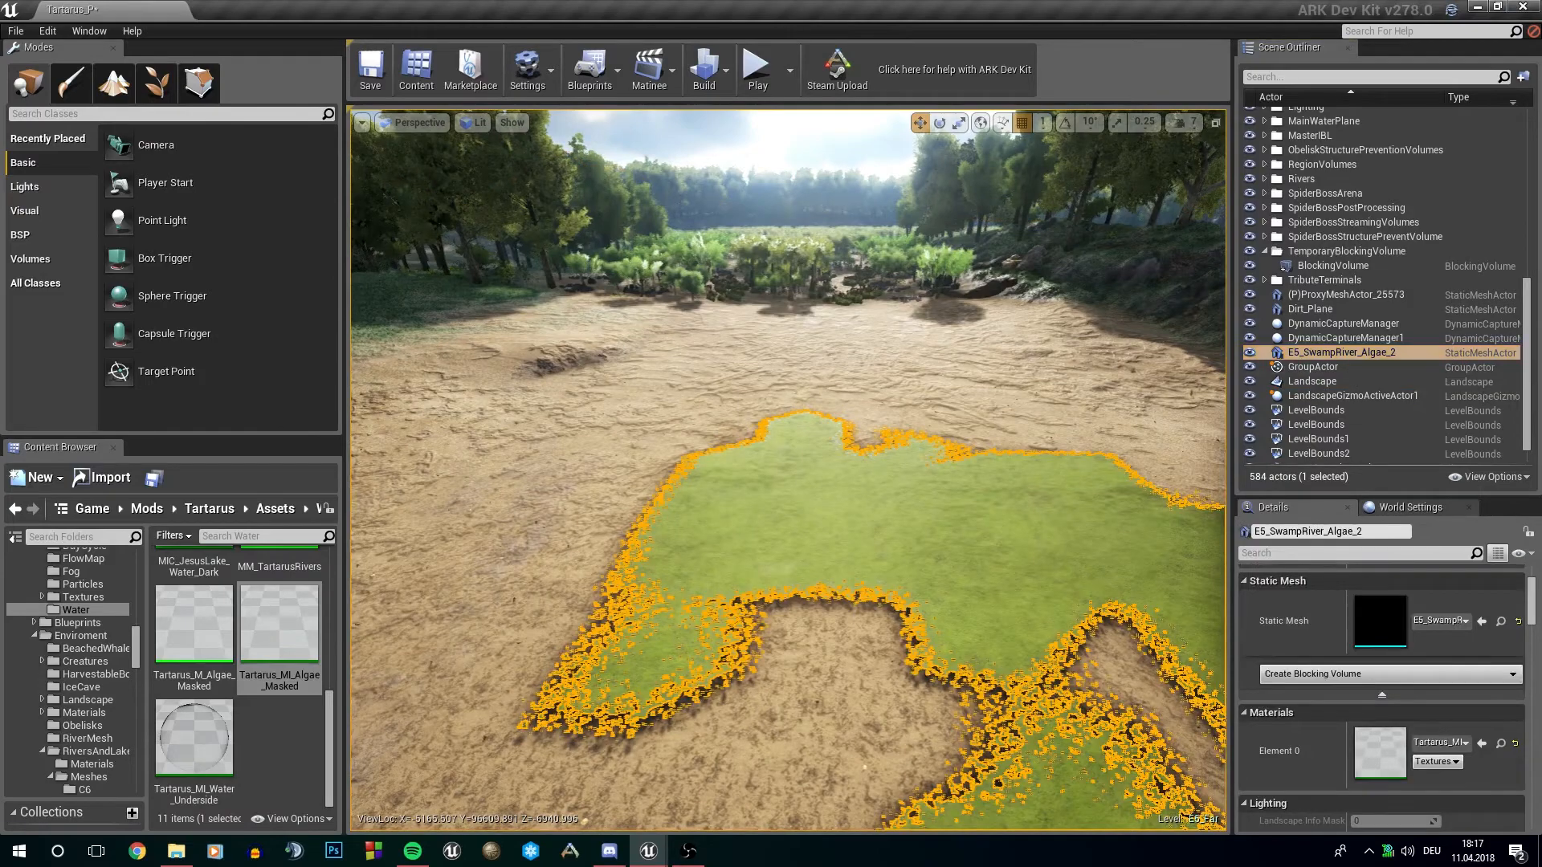
Step: Delete the E5_SwampRiver_Algae_2 actor from the level
{"action": "key", "text": "f"}
{"action": "scroll", "coordinate": [972, 516], "scroll_direction": "down", "scroll_amount": 10}
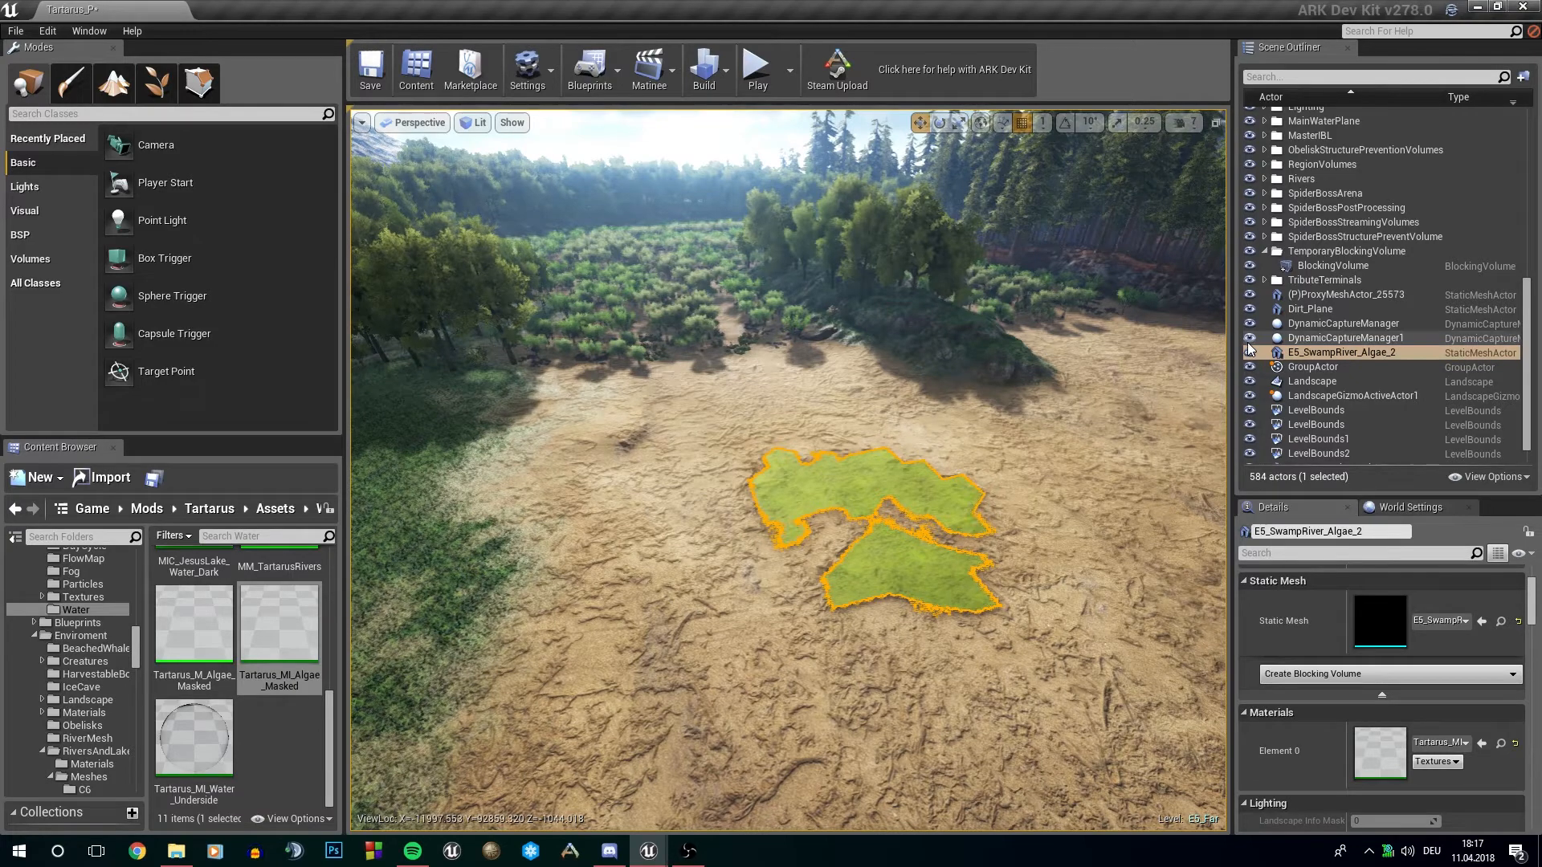
{"action": "key", "text": "Delete"}
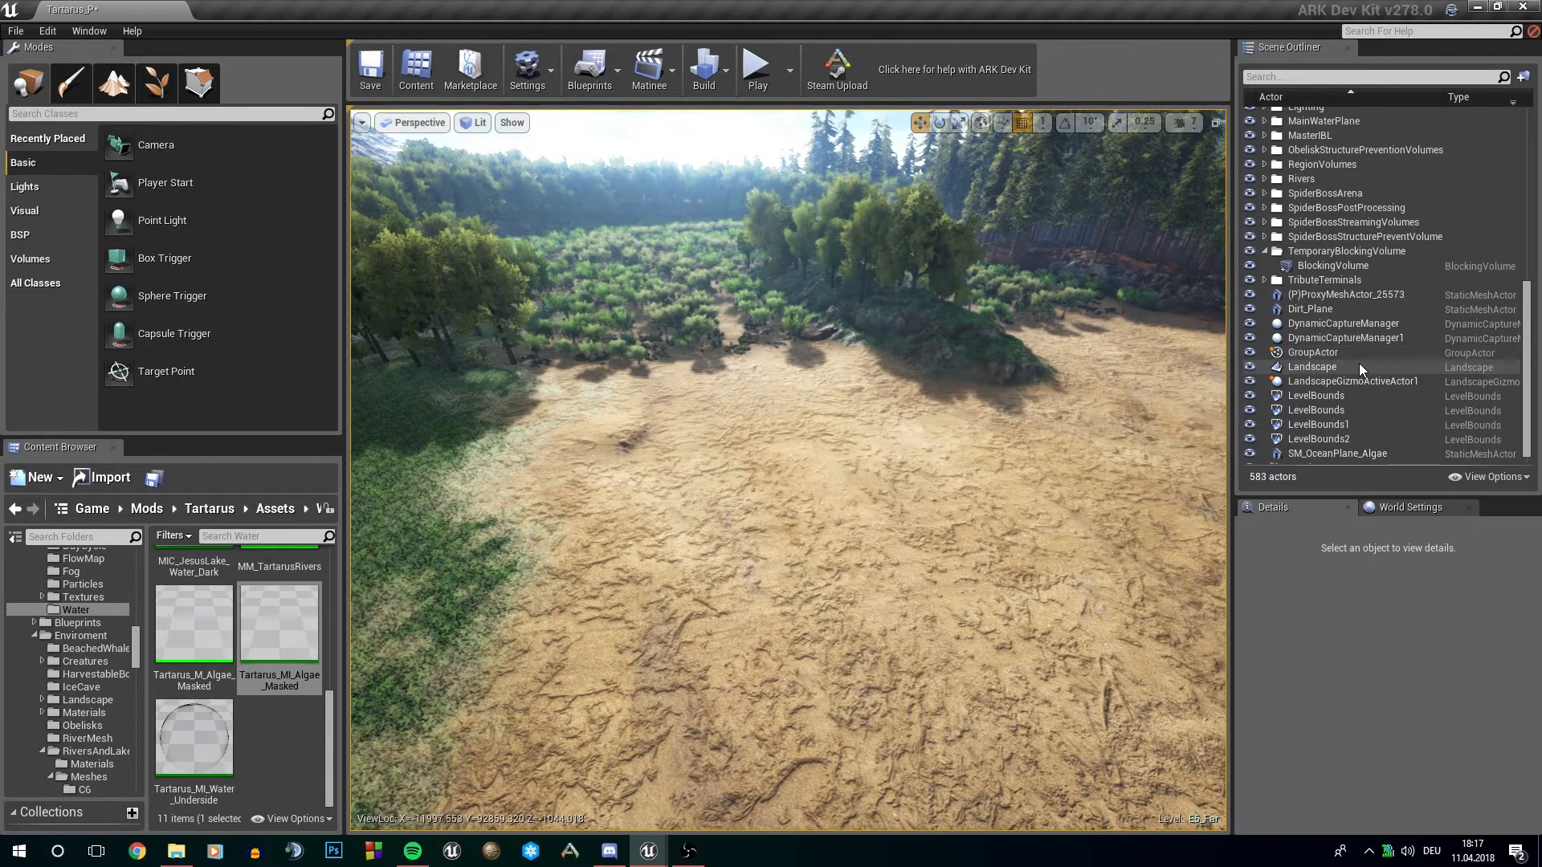
Step: Make the E5_SwampRiver actor in the E5_SwampWater folder visible again and review its Water properties
{"action": "scroll", "coordinate": [1358, 363], "scroll_direction": "up", "scroll_amount": 8}
{"action": "left_click", "coordinate": [1291, 355]}
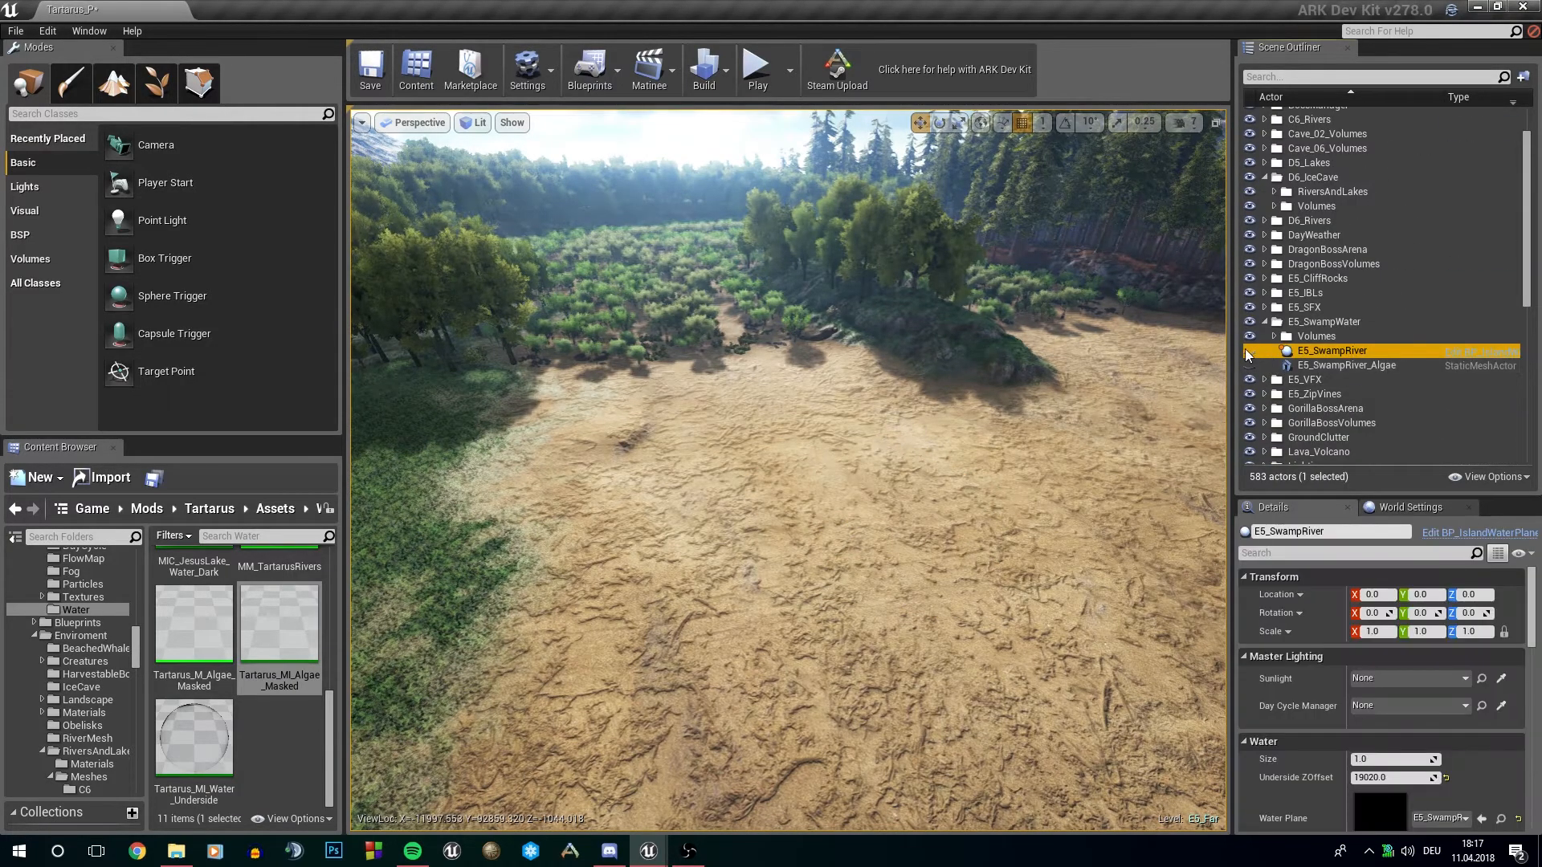
{"action": "left_click", "coordinate": [1248, 350]}
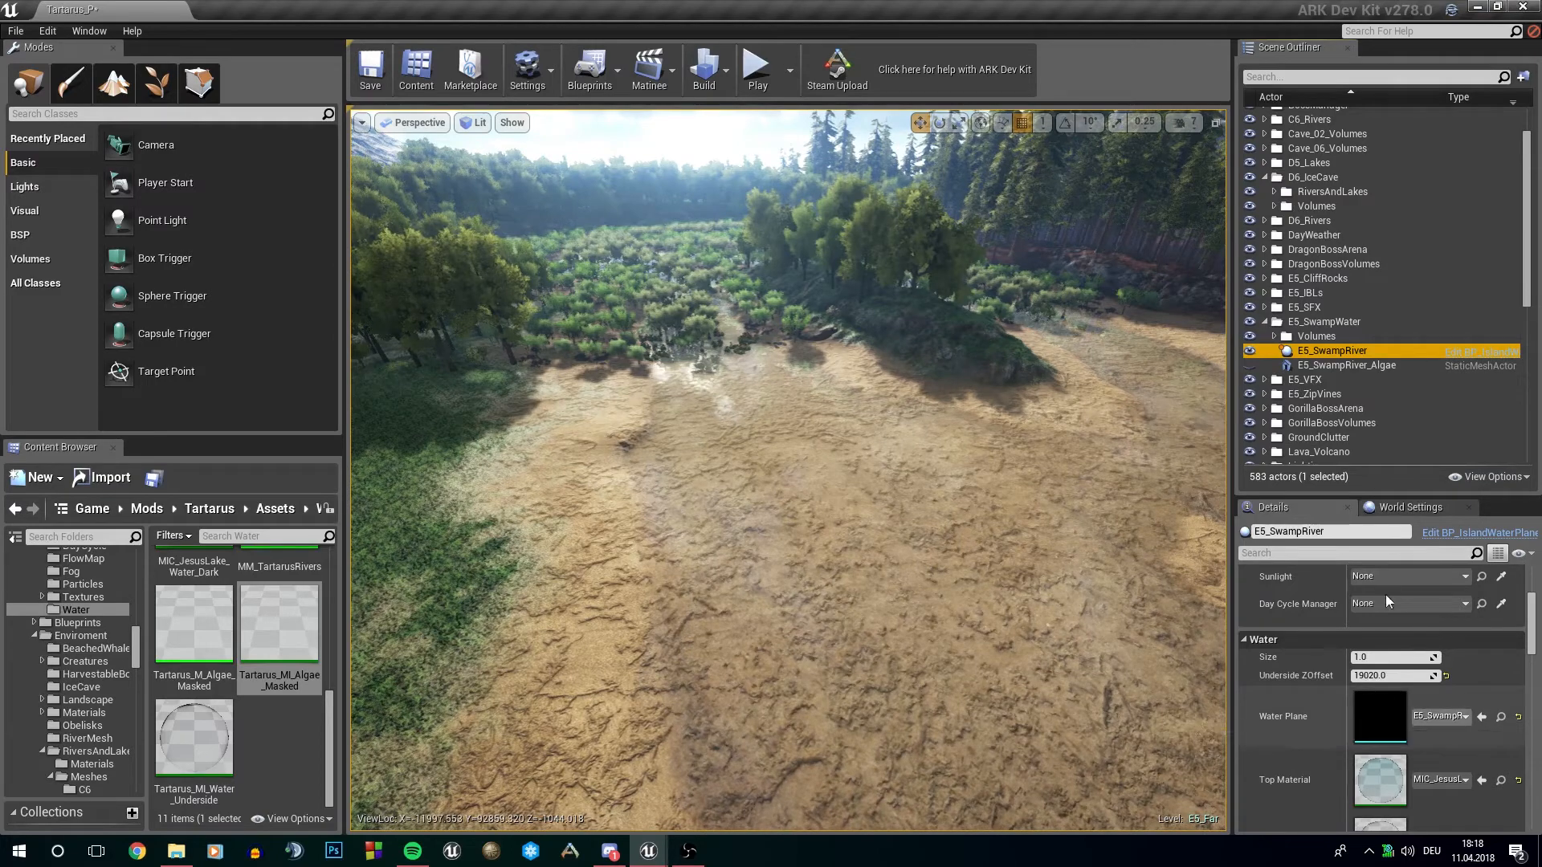
{"action": "scroll", "coordinate": [1463, 719], "scroll_direction": "down", "scroll_amount": 2}
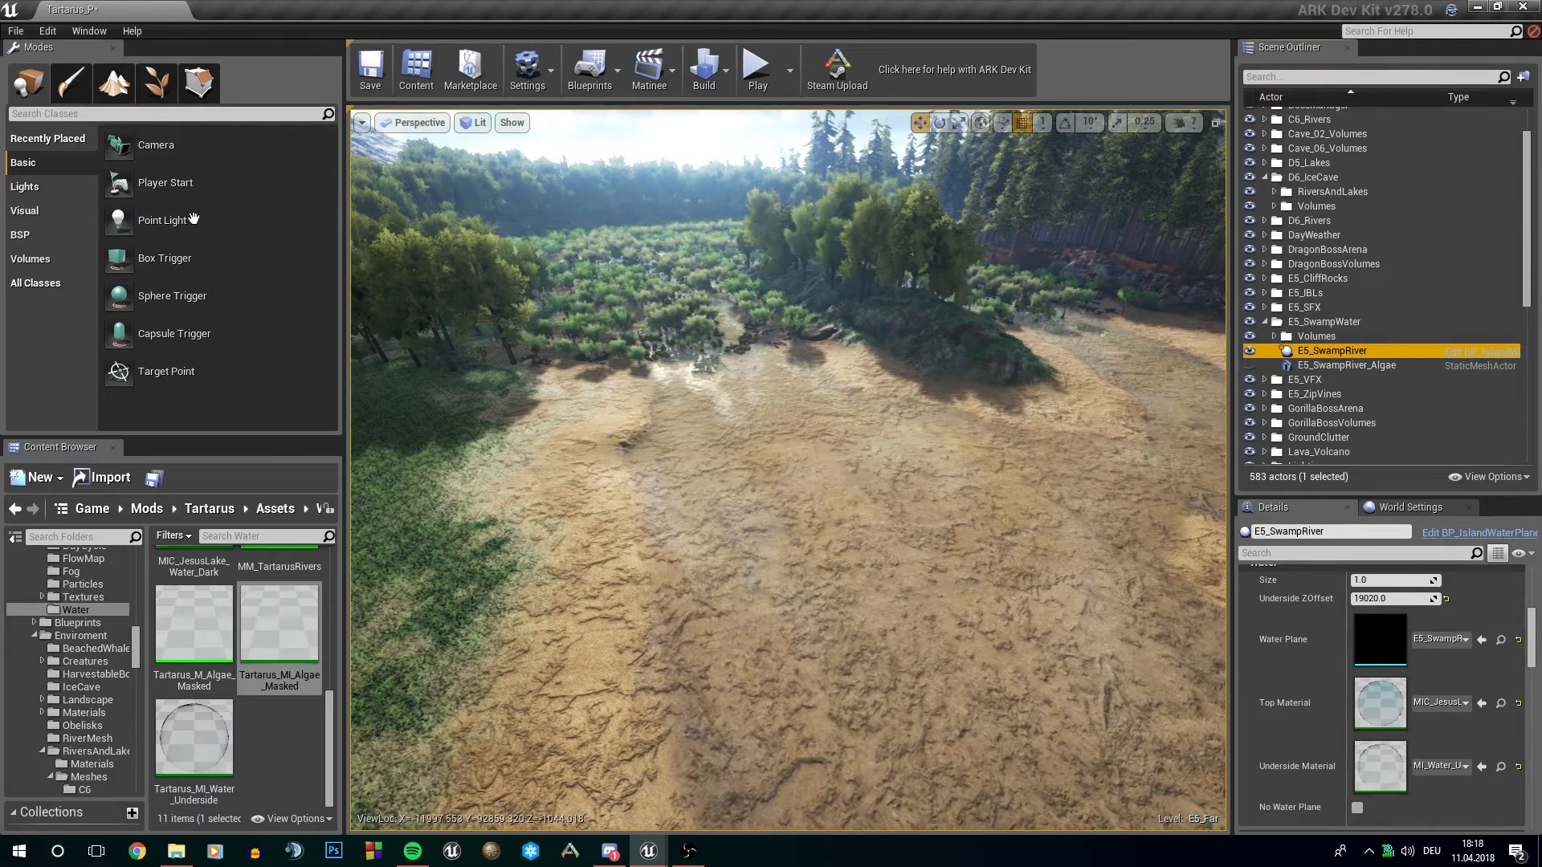
Step: Unhide the original E5_SwampRiver_Algae actor over the swamp river, with Place mode active
{"action": "left_click", "coordinate": [71, 88]}
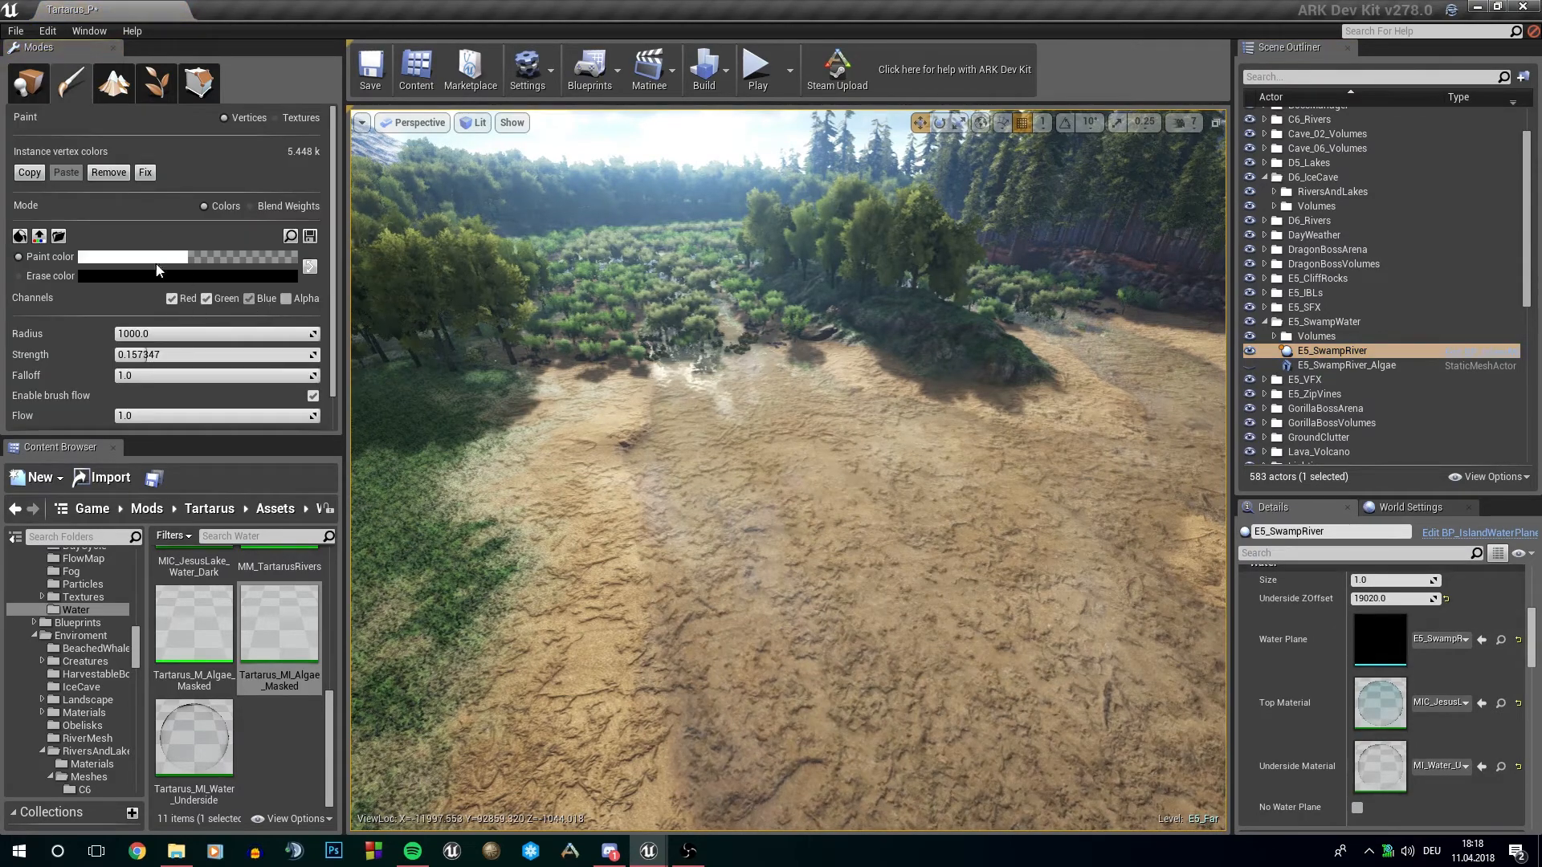
{"action": "left_click", "coordinate": [29, 82]}
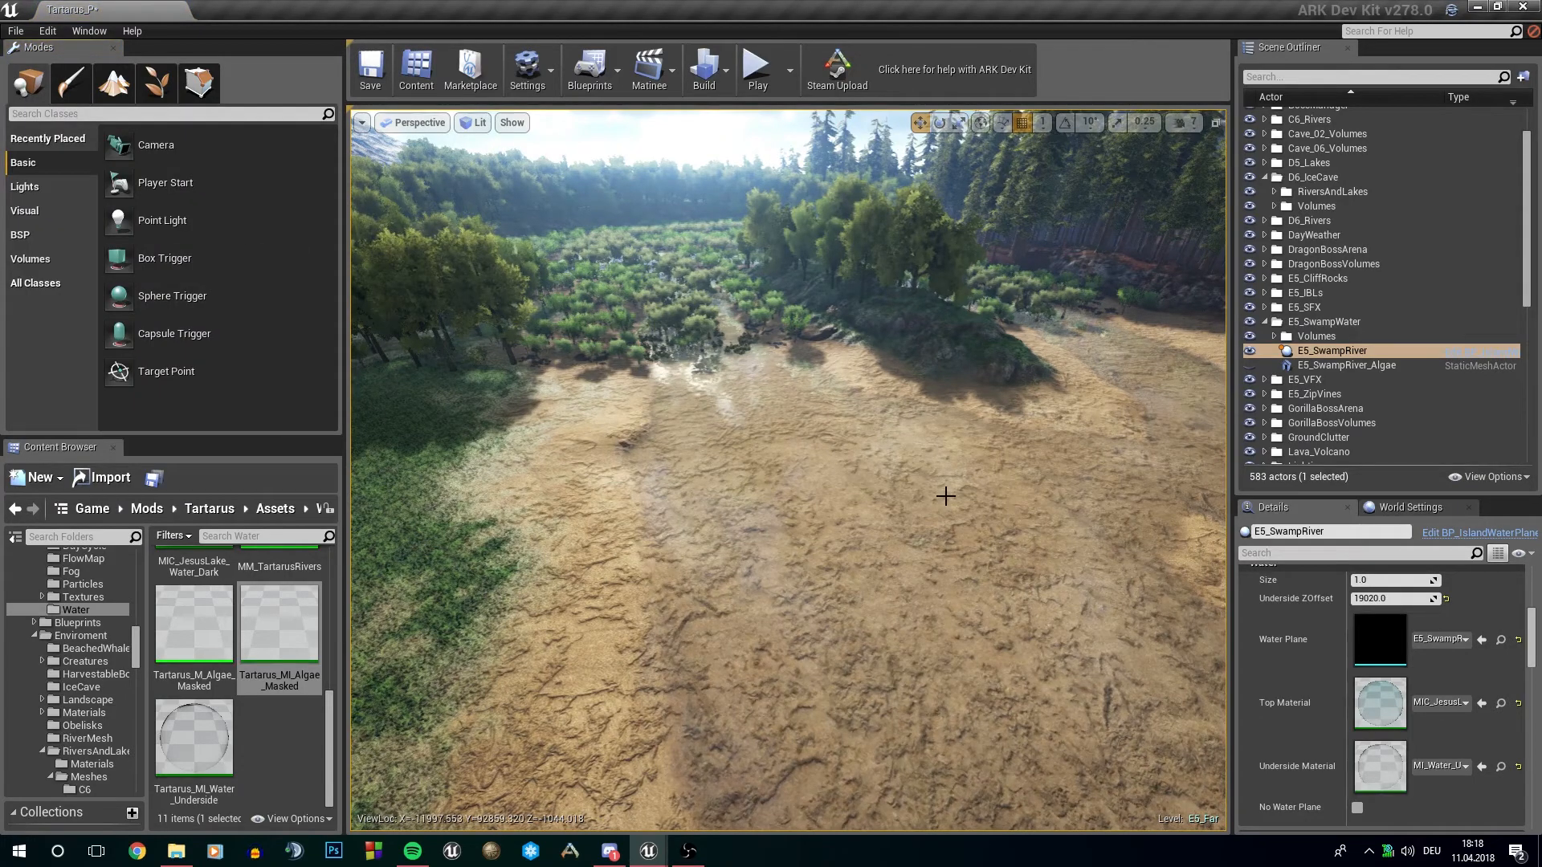
{"action": "key", "text": "w"}
{"action": "mouse_move", "coordinate": [971, 475]}
{"action": "right_mouse_down"}
{"action": "mouse_move", "coordinate": [960, 353]}
{"action": "mouse_move", "coordinate": [907, 361]}
{"action": "mouse_move", "coordinate": [924, 345]}
{"action": "mouse_move", "coordinate": [976, 578]}
{"action": "mouse_move", "coordinate": [977, 471]}
{"action": "right_mouse_up"}
{"action": "key", "text": "s"}
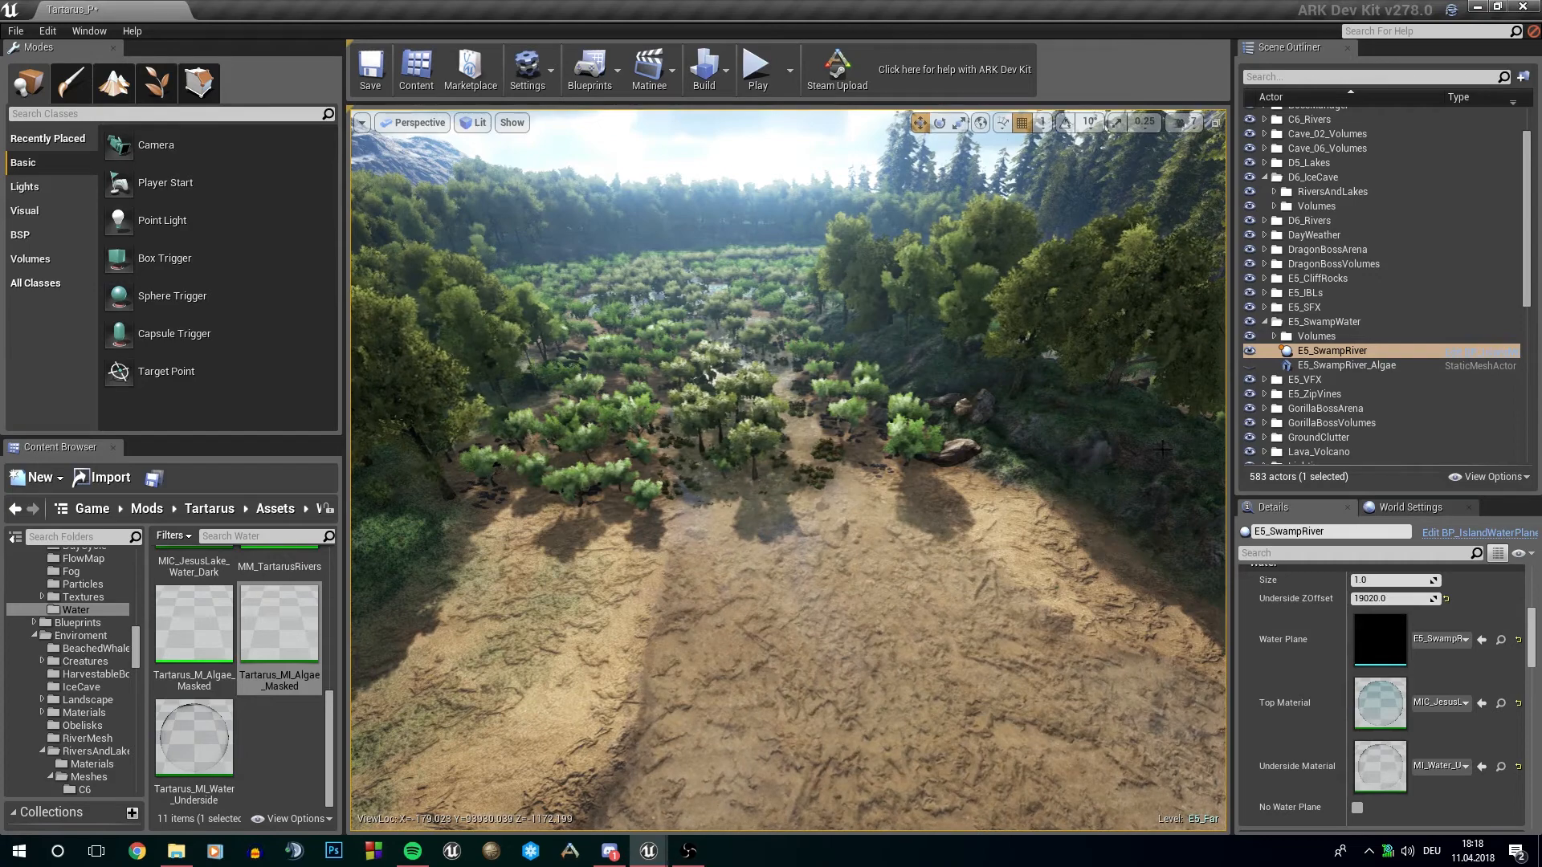
{"action": "left_click", "coordinate": [1249, 366]}
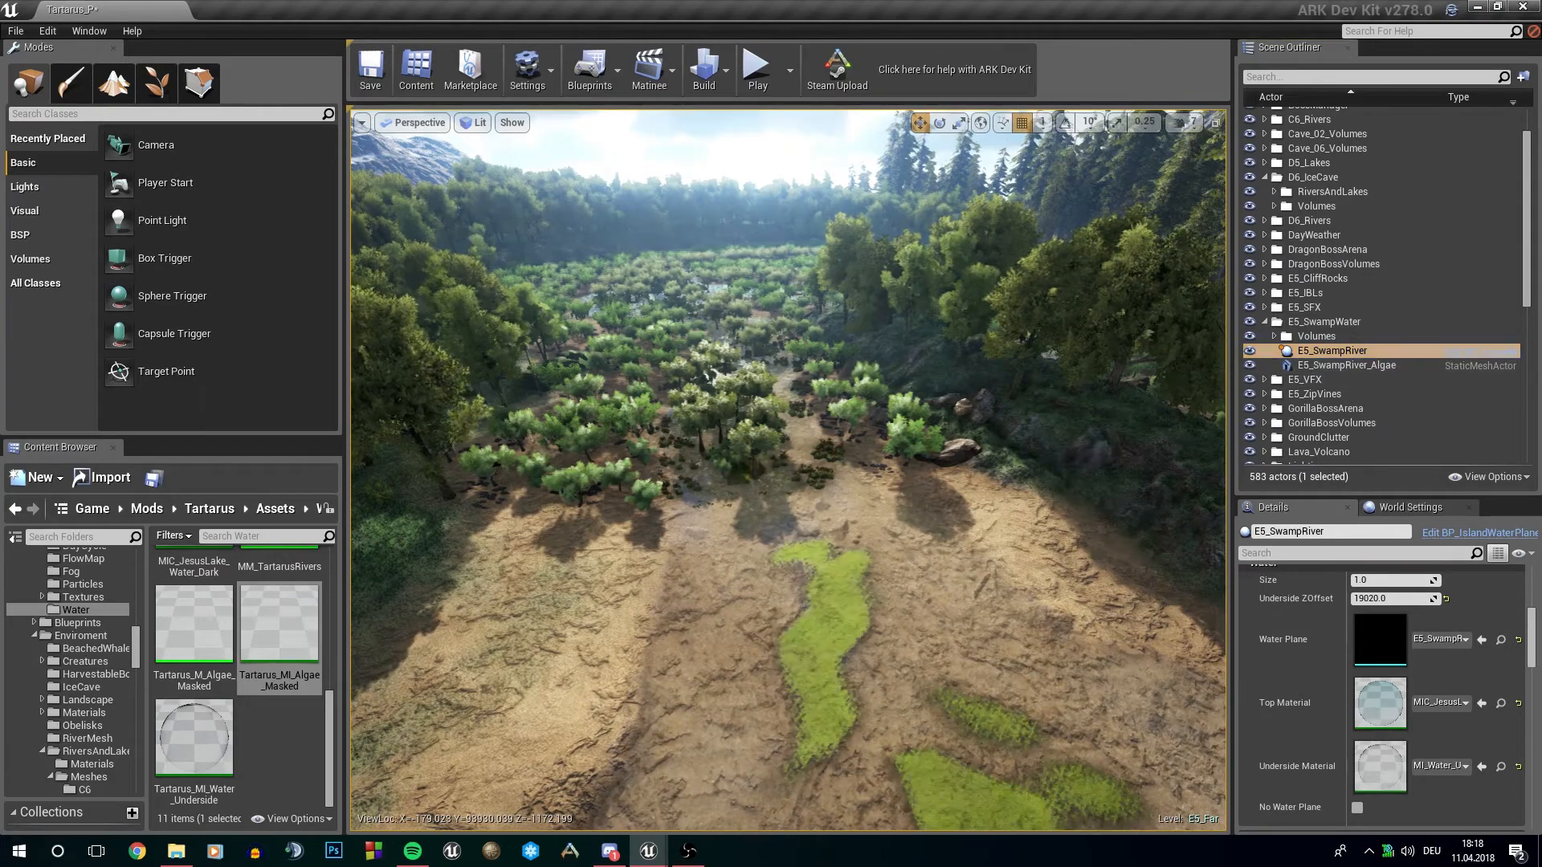
Step: Compare the E5_SwampRiver and E5_SwampRiver_Algae actors, leaving the algae mesh selected and framed in the view
{"action": "double_click", "coordinate": [1334, 353]}
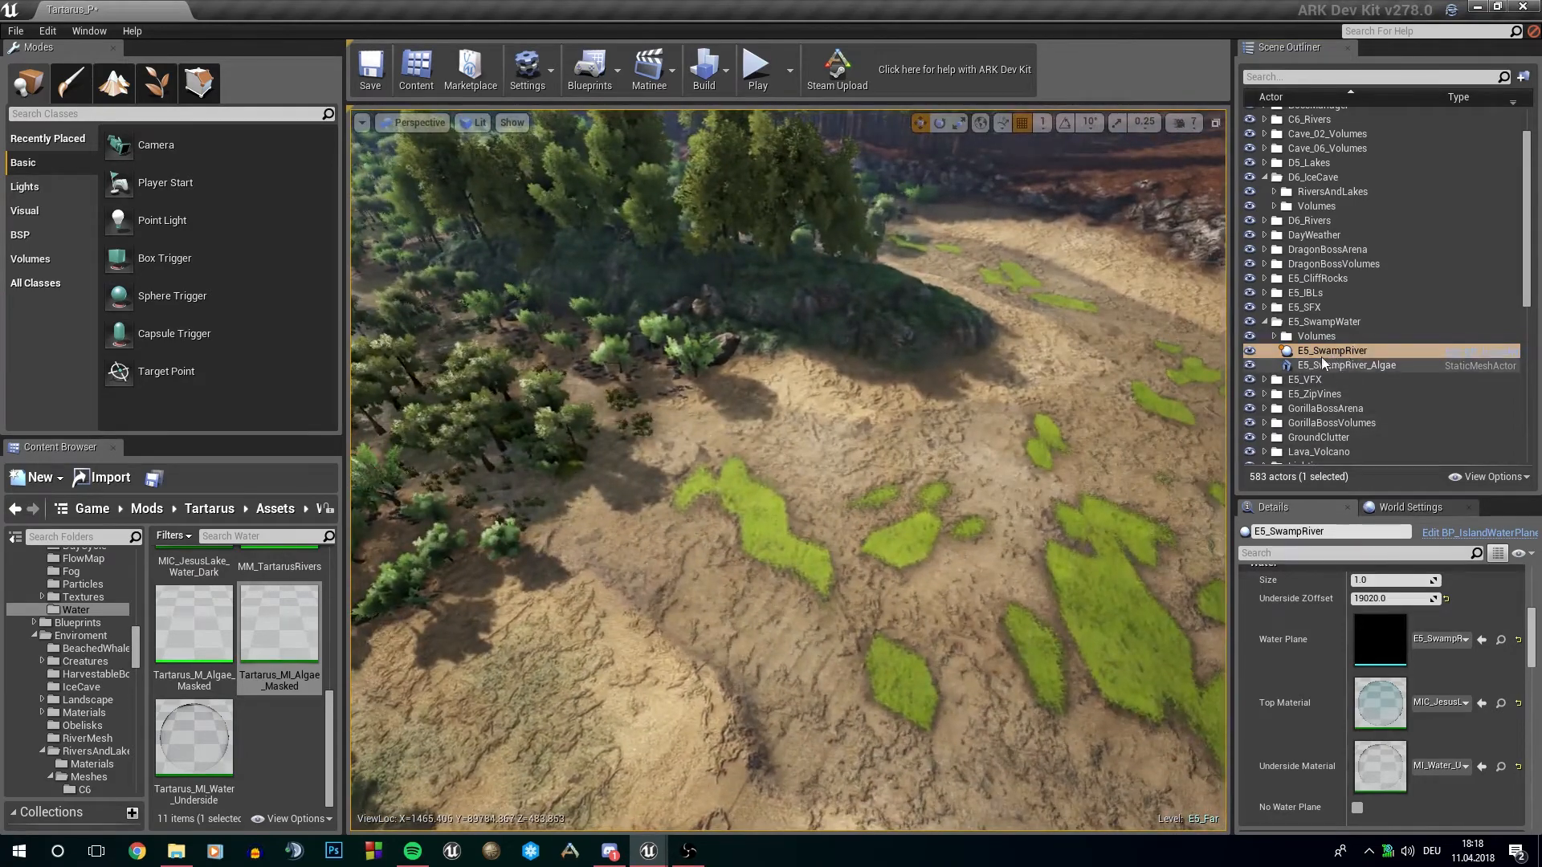
{"action": "left_click", "coordinate": [1345, 366]}
{"action": "left_click", "coordinate": [1340, 353]}
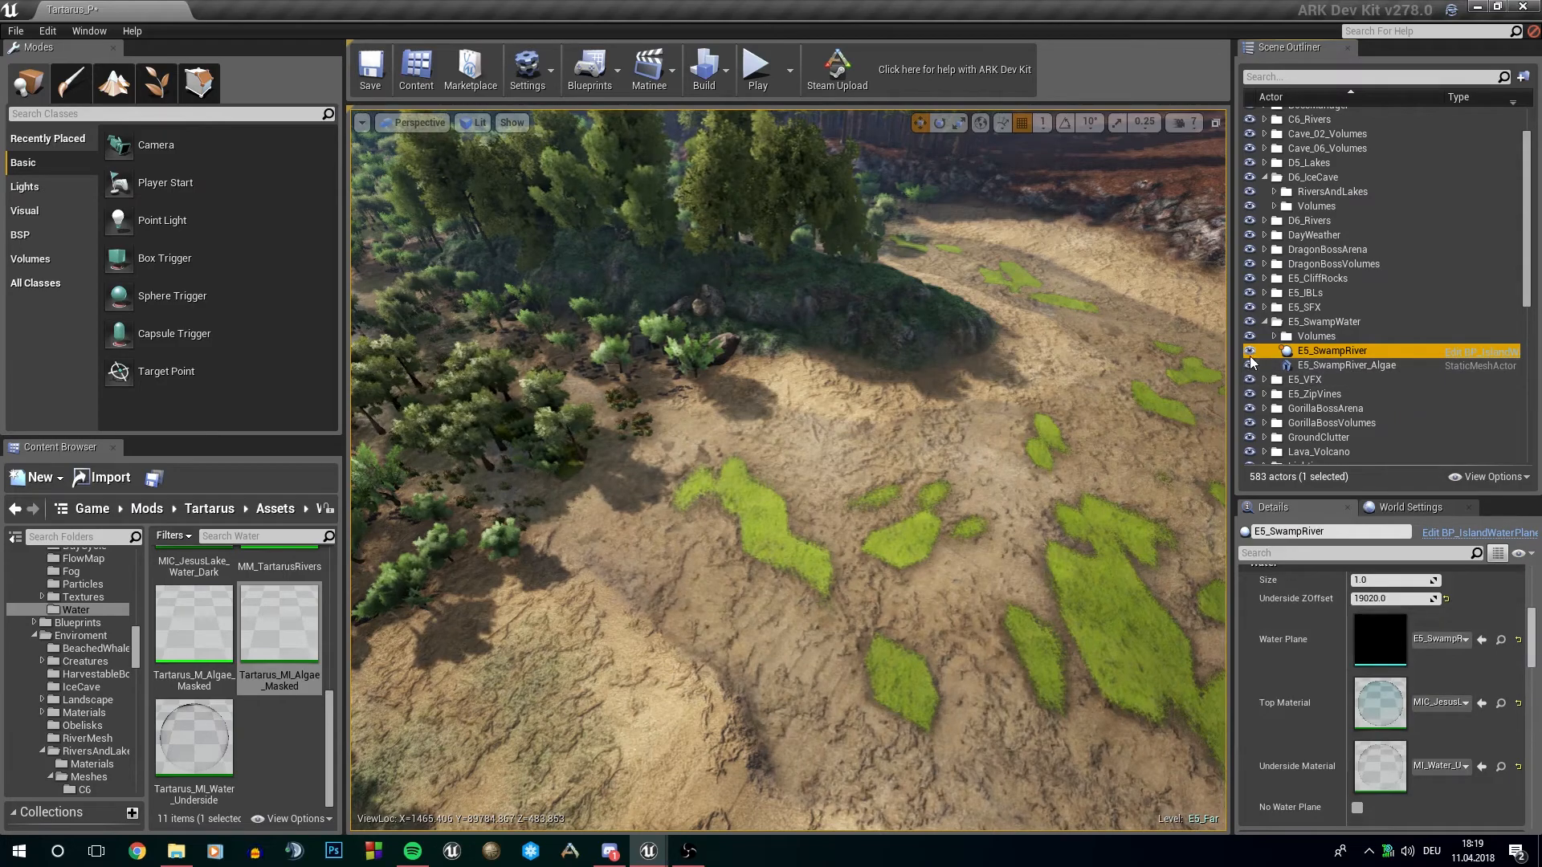
{"action": "left_click", "coordinate": [1293, 366]}
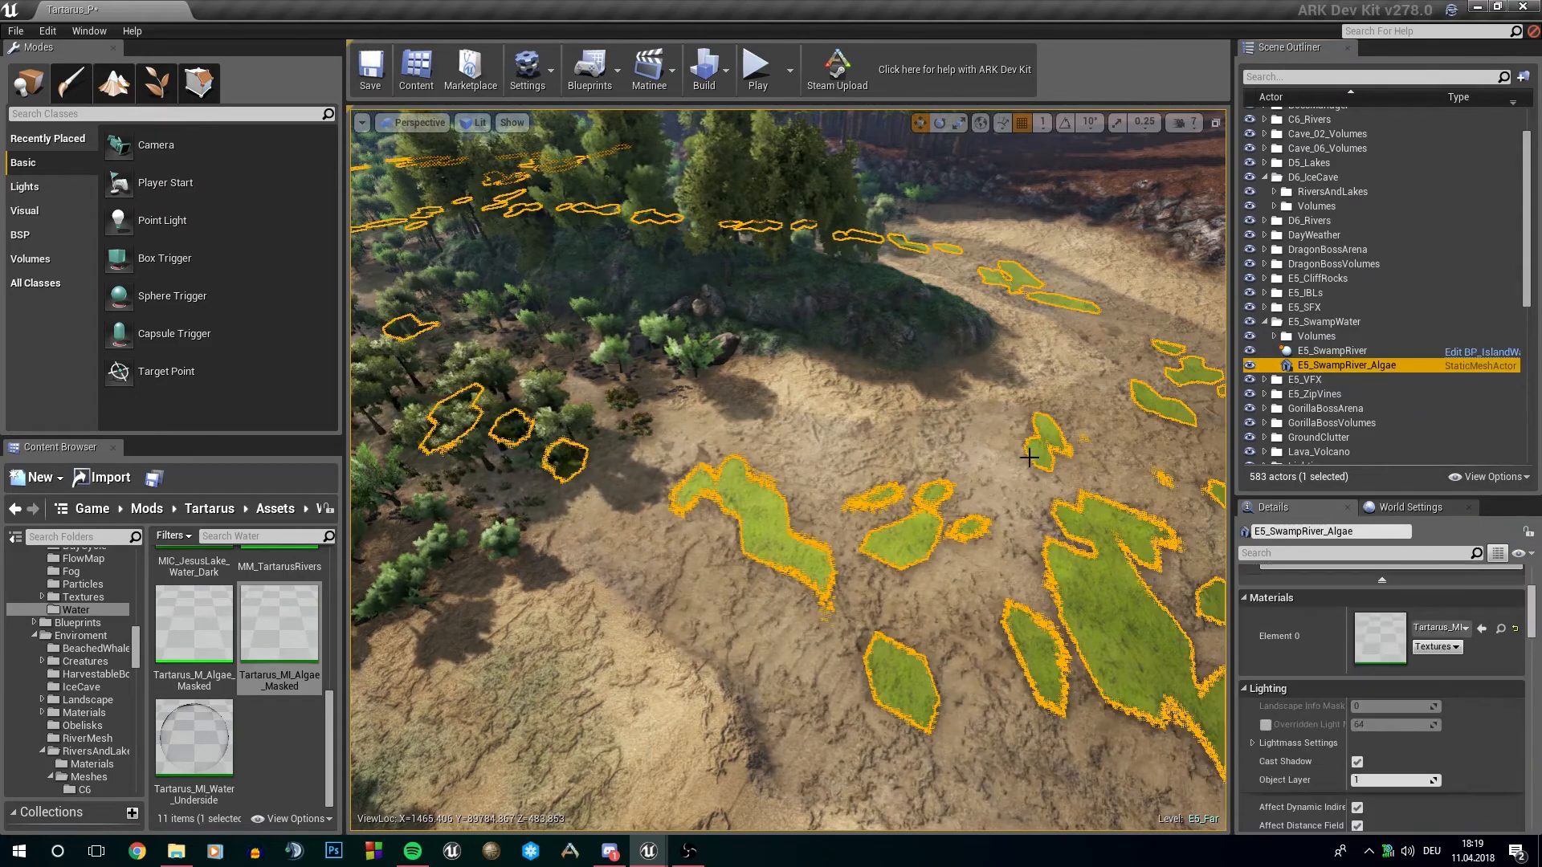
{"action": "key", "text": "w"}
{"action": "right_click_drag", "start_coordinate": [787, 471], "coordinate": [683, 370]}
{"action": "key", "text": "f"}
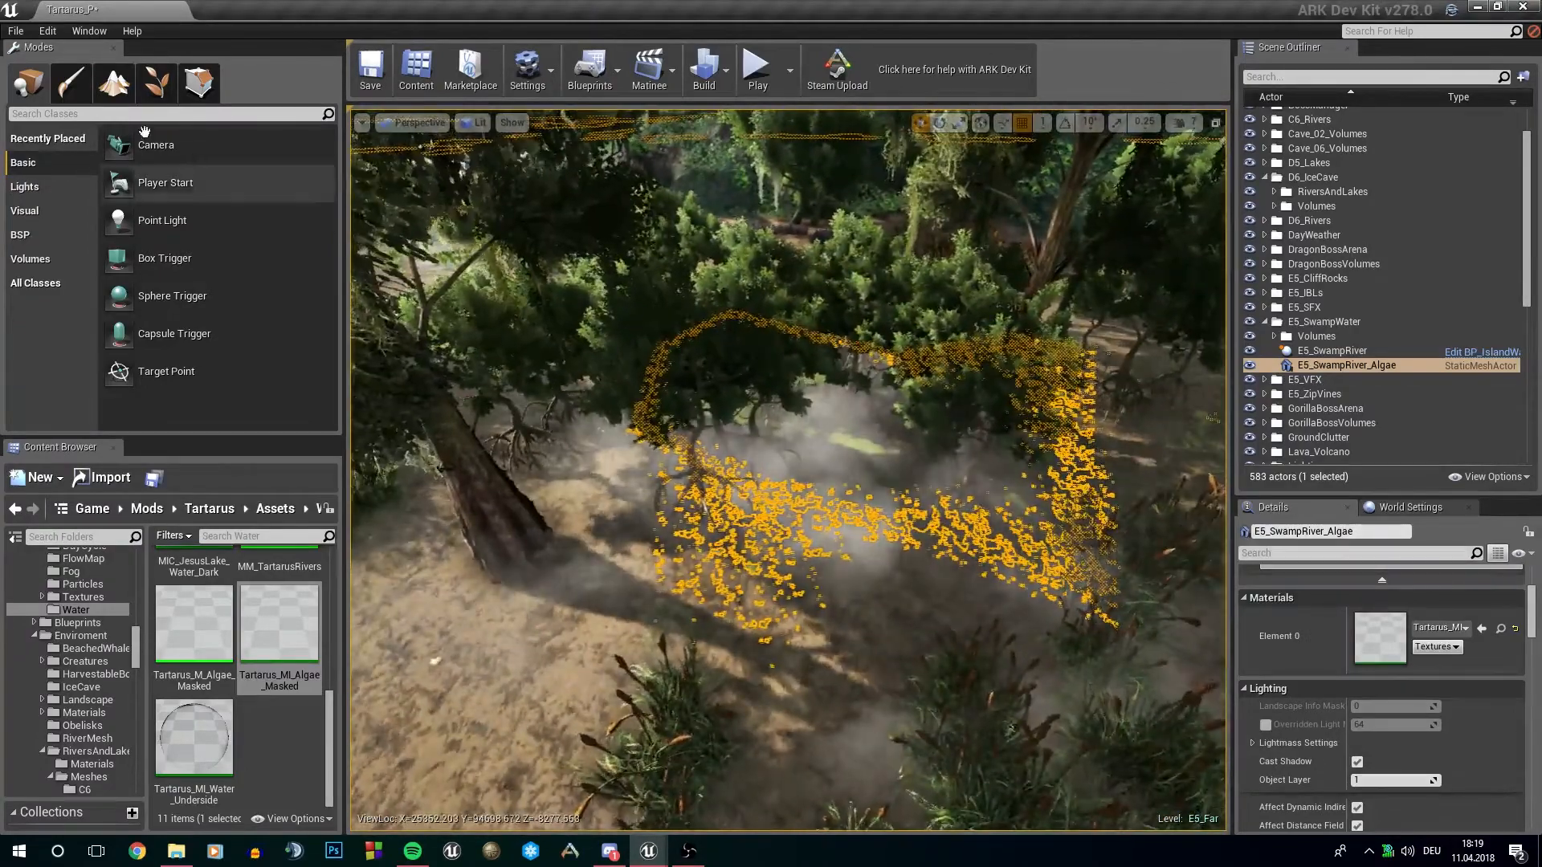
Step: Inspect the algae mesh's RGB vertex colors in Paint mode, turn the color view off and return to Place mode
{"action": "left_click", "coordinate": [71, 82]}
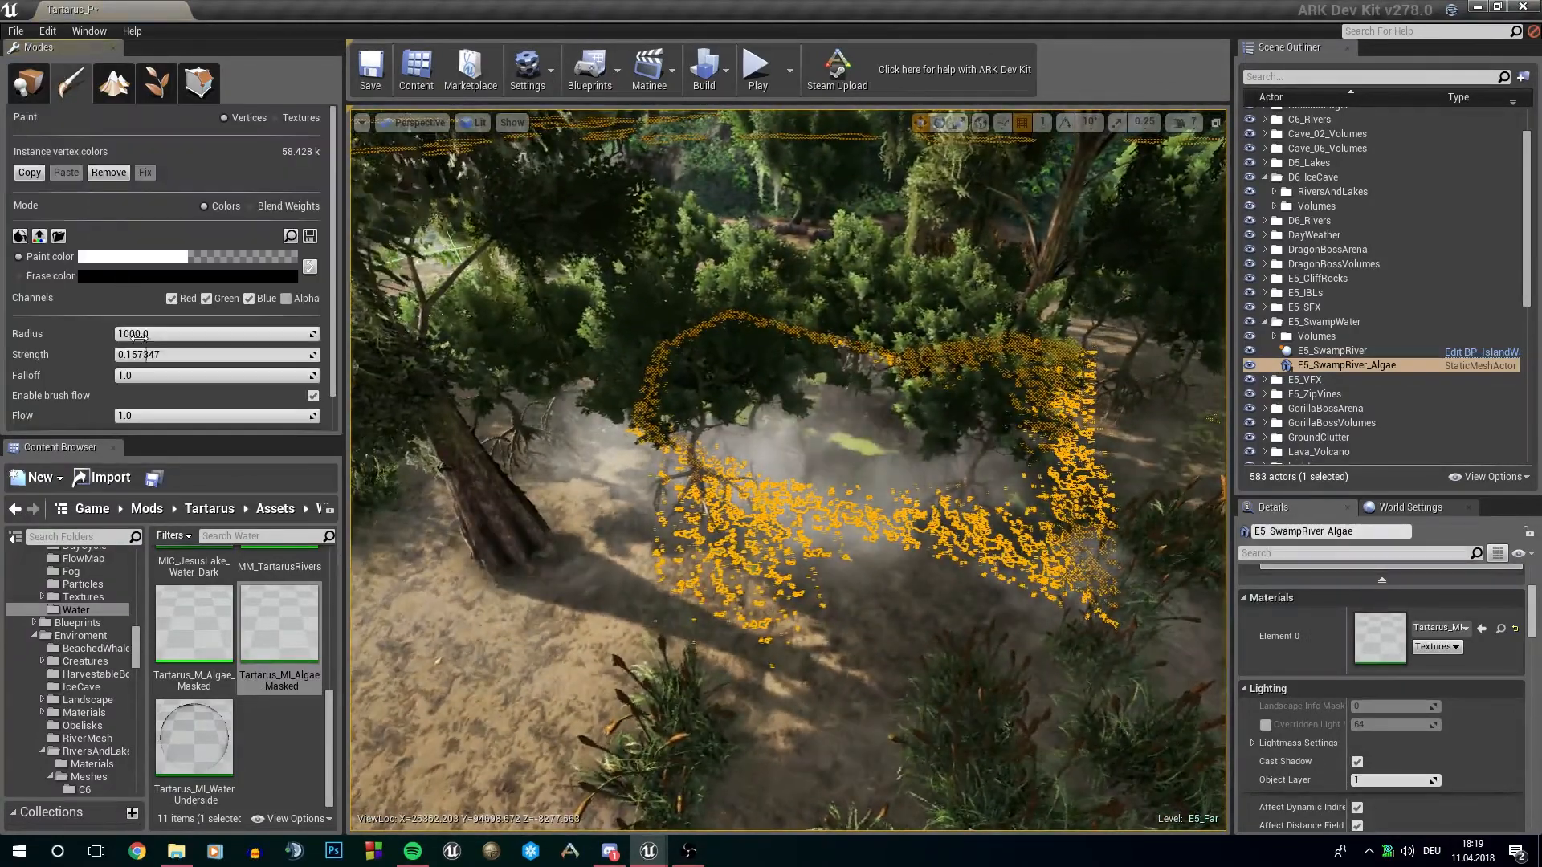
{"action": "left_click", "coordinate": [196, 418]}
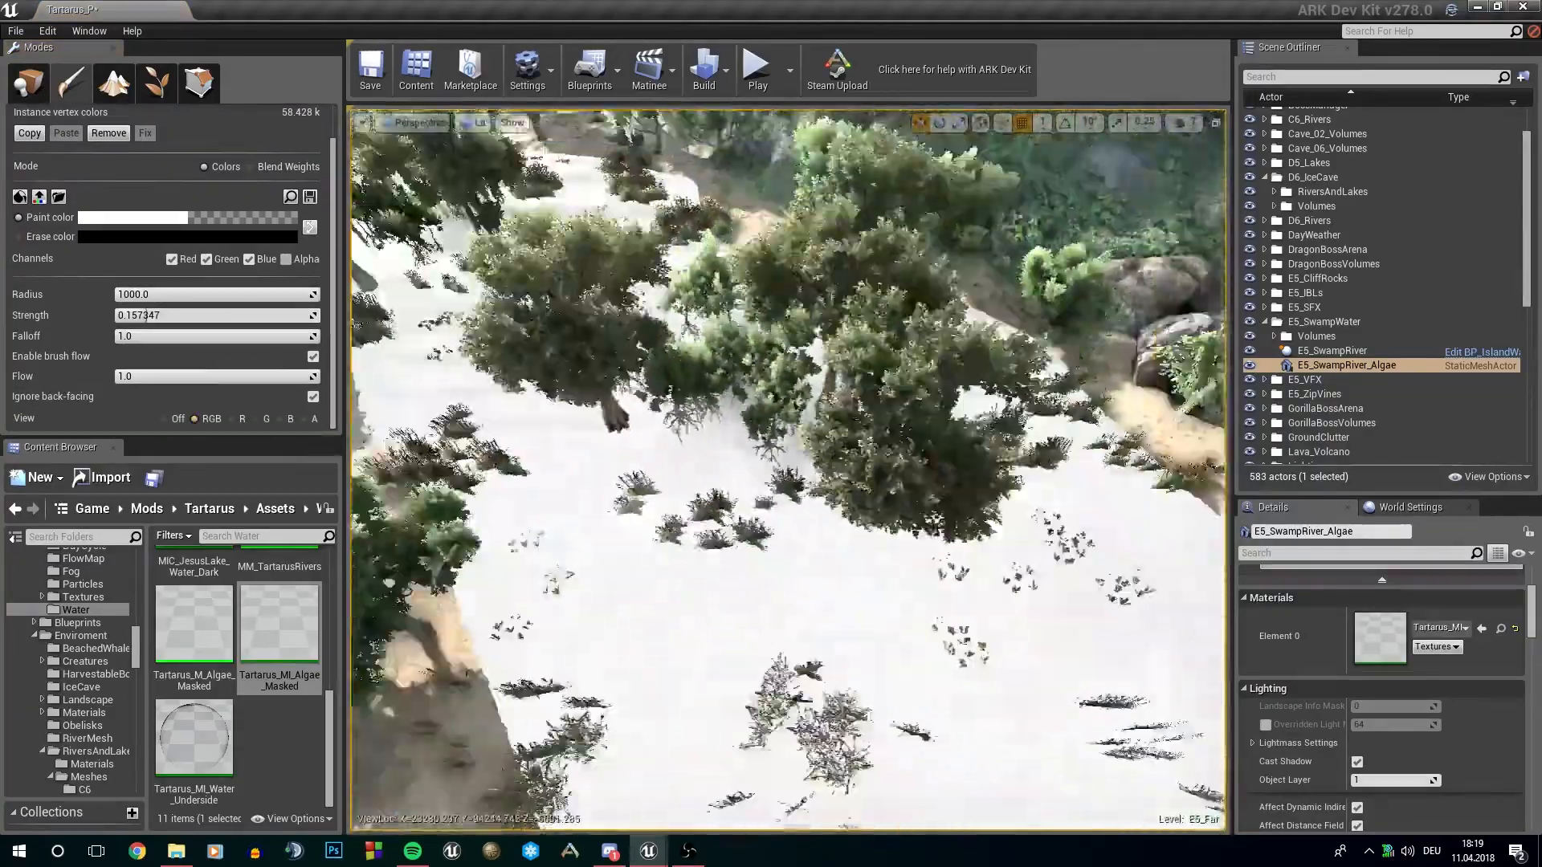
{"action": "right_click_drag", "start_coordinate": [786, 470], "coordinate": [875, 401]}
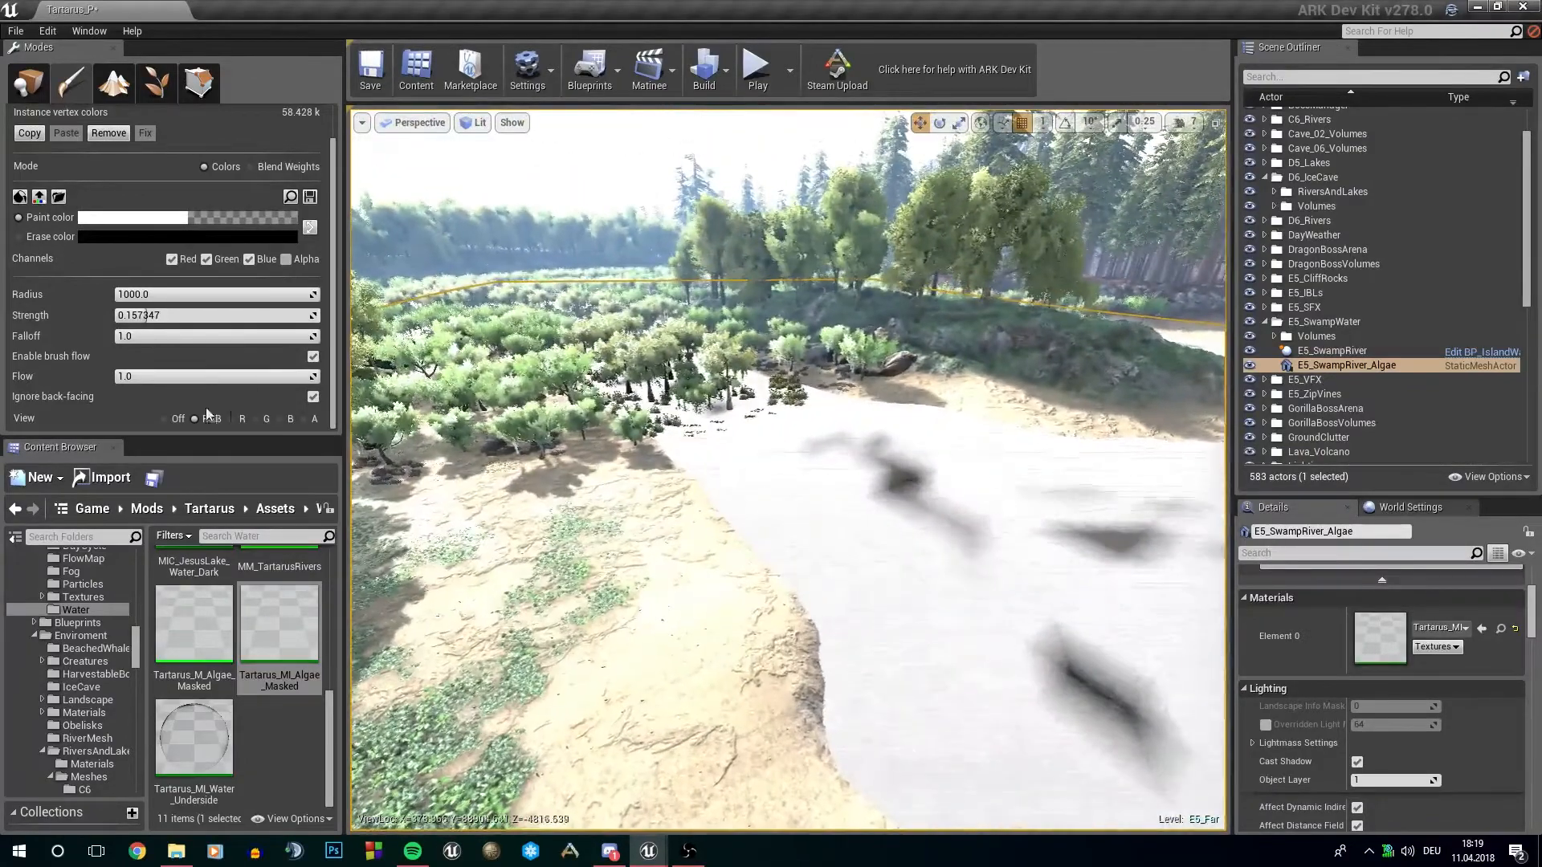
{"action": "left_click", "coordinate": [164, 419]}
{"action": "right_click_drag", "start_coordinate": [749, 492], "coordinate": [694, 398]}
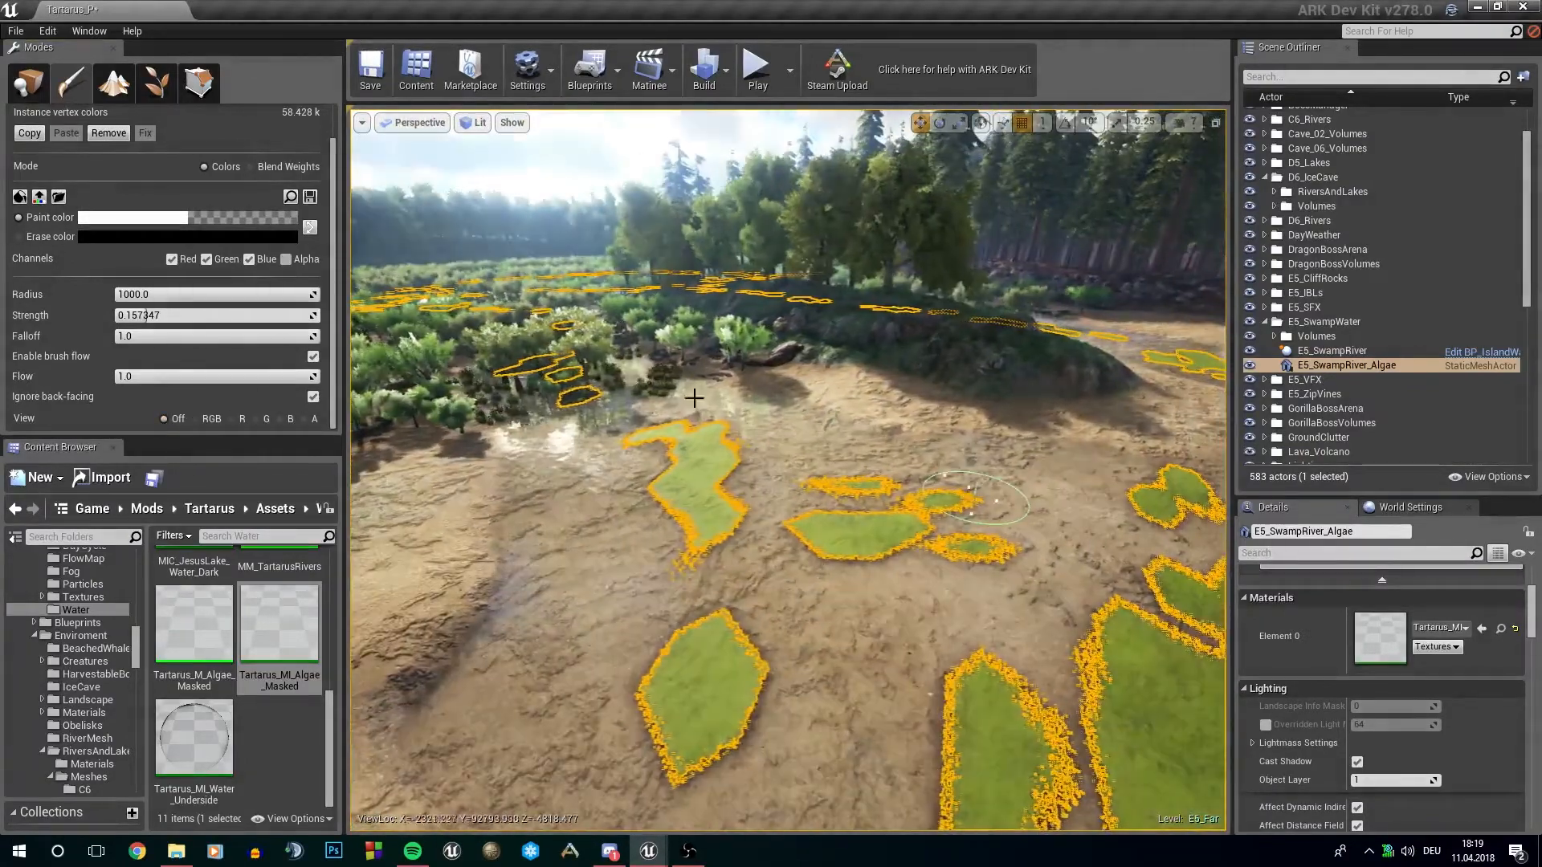
{"action": "left_click", "coordinate": [36, 87]}
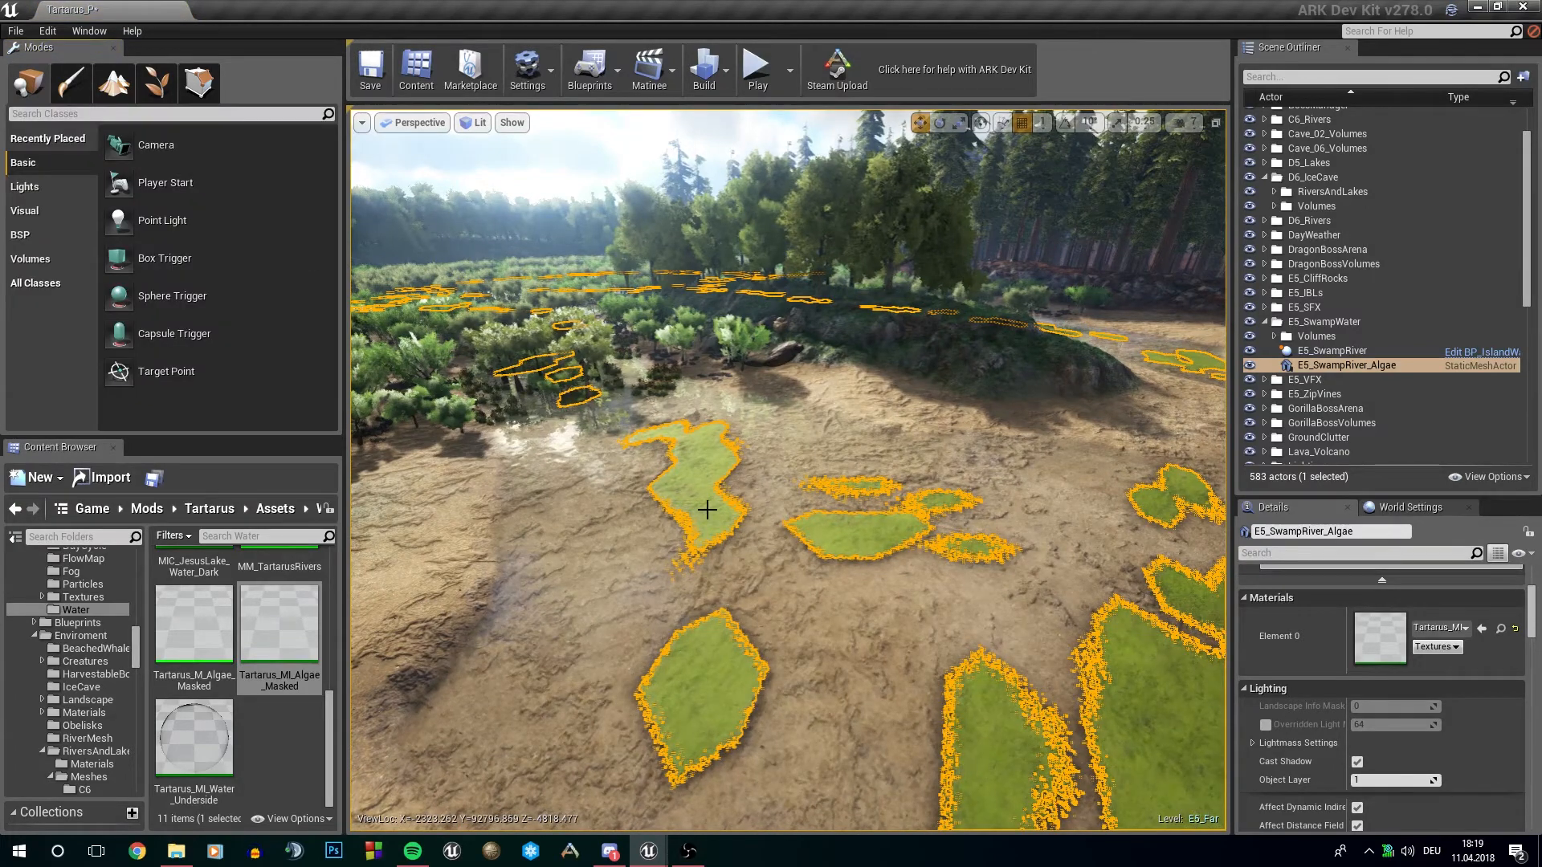
Step: Examine the masked algae patches along the swamp river from several viewpoints, with the algae actor deselected for a clear view
{"action": "right_click_drag", "start_coordinate": [818, 513], "coordinate": [818, 531]}
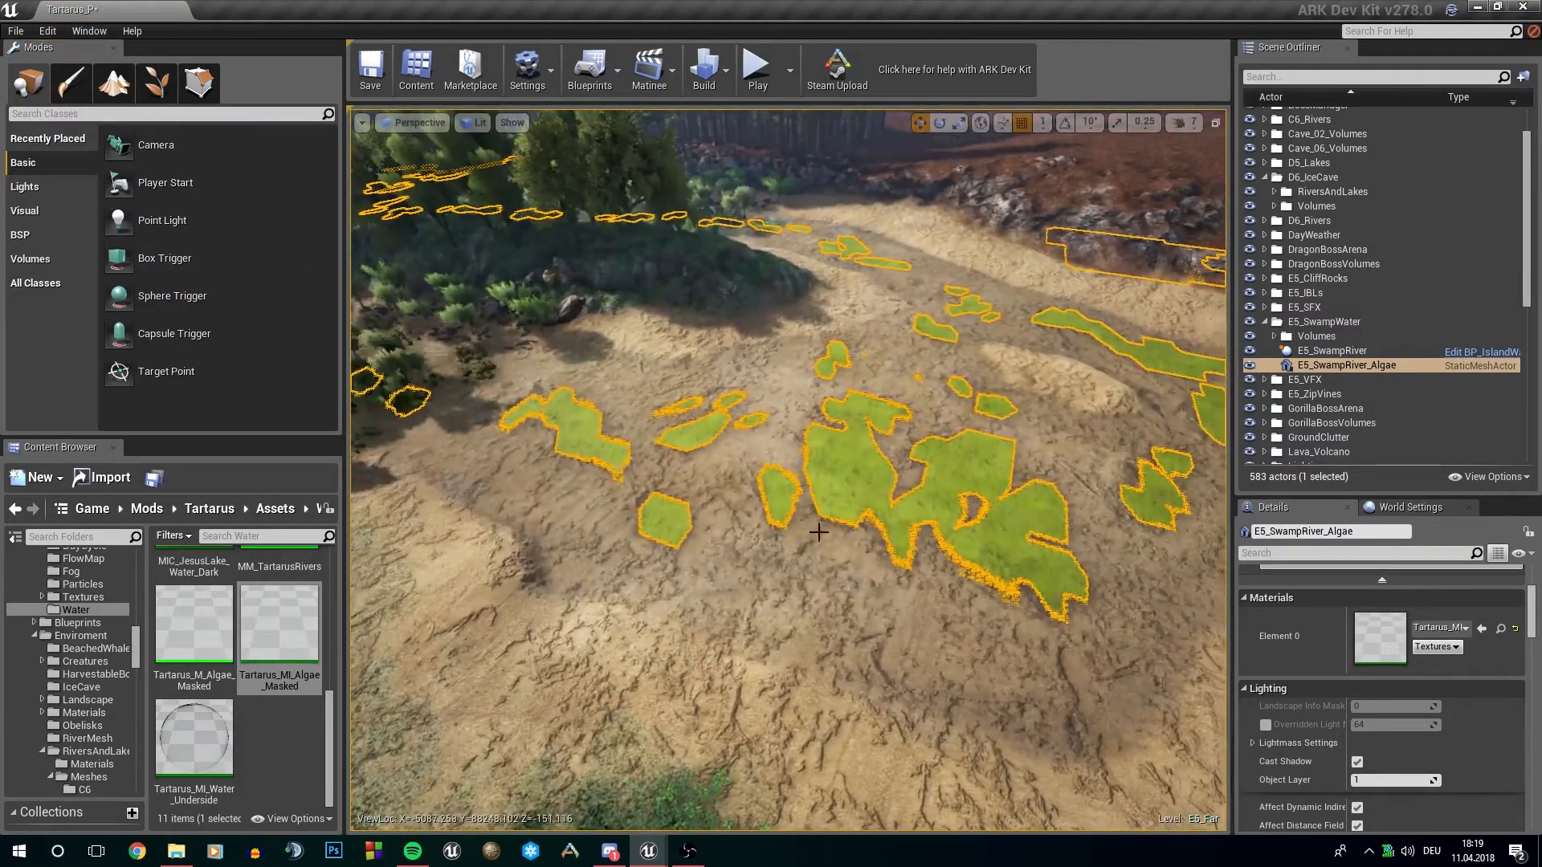
{"action": "right_click_drag", "start_coordinate": [983, 453], "coordinate": [983, 425]}
{"action": "right_click_drag", "start_coordinate": [800, 458], "coordinate": [801, 473]}
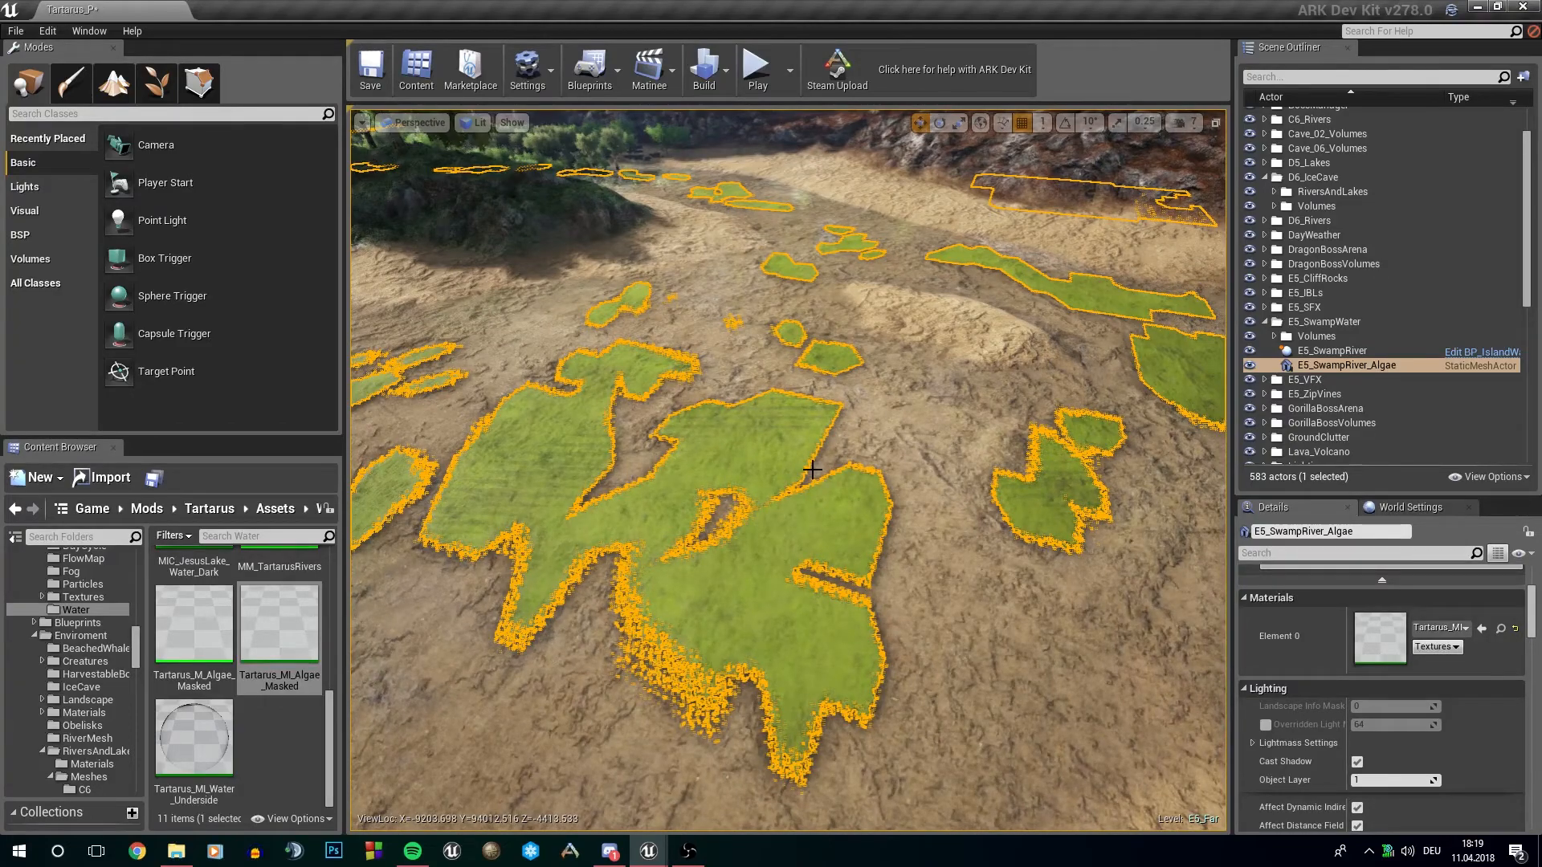
{"action": "mouse_move", "coordinate": [812, 470]}
{"action": "right_mouse_down"}
{"action": "mouse_move", "coordinate": [643, 378]}
{"action": "mouse_move", "coordinate": [683, 373]}
{"action": "mouse_move", "coordinate": [792, 486]}
{"action": "right_mouse_up"}
{"action": "key", "text": "w"}
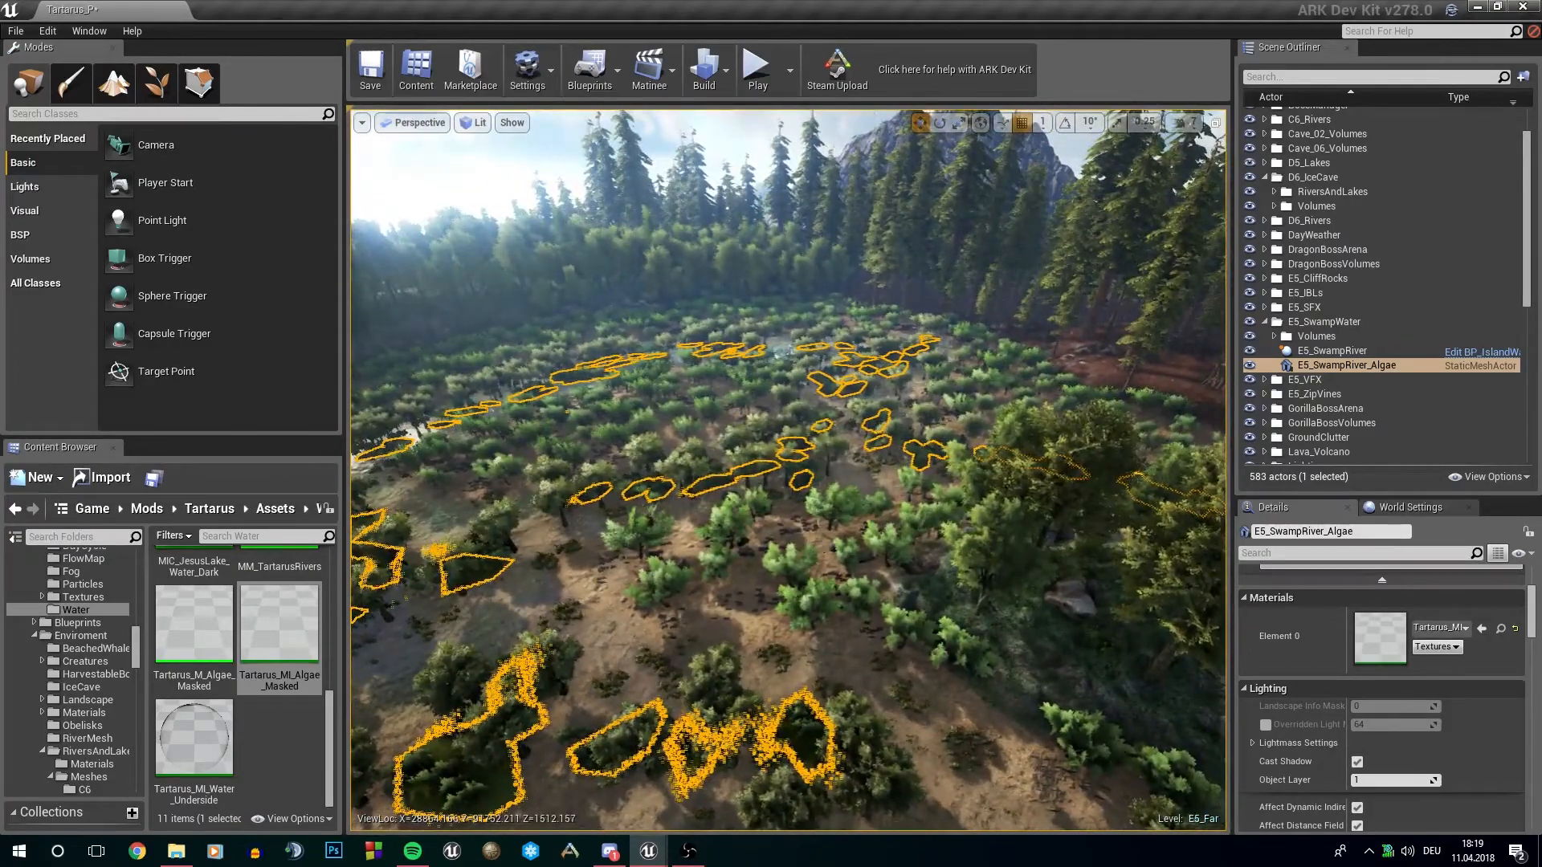
{"action": "left_click", "coordinate": [825, 543]}
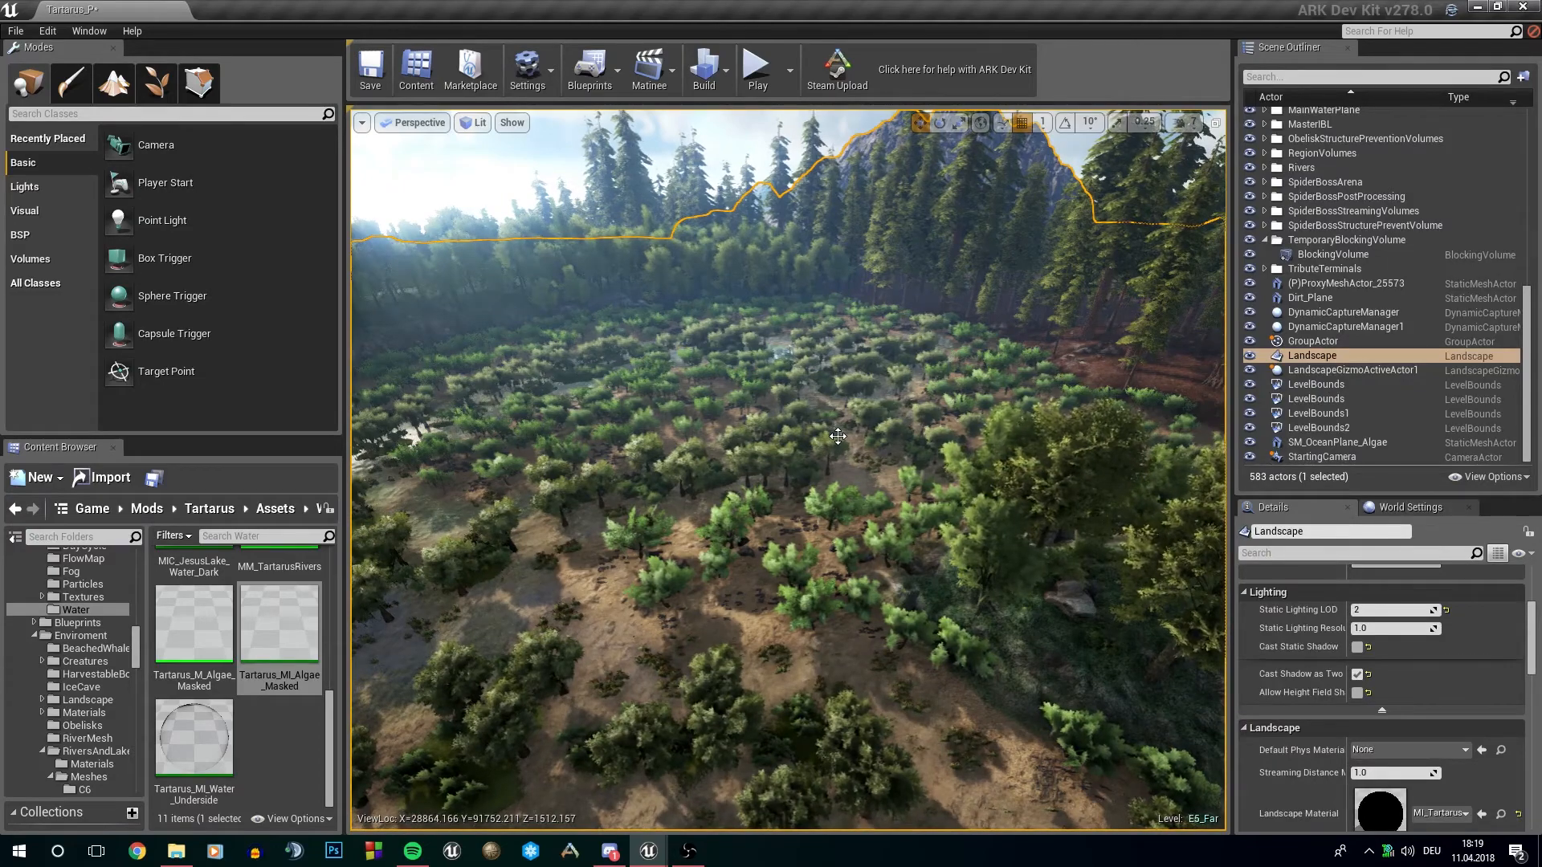
{"action": "mouse_move", "coordinate": [837, 436]}
{"action": "right_mouse_down"}
{"action": "mouse_move", "coordinate": [841, 490]}
{"action": "mouse_move", "coordinate": [843, 453]}
{"action": "right_mouse_up"}
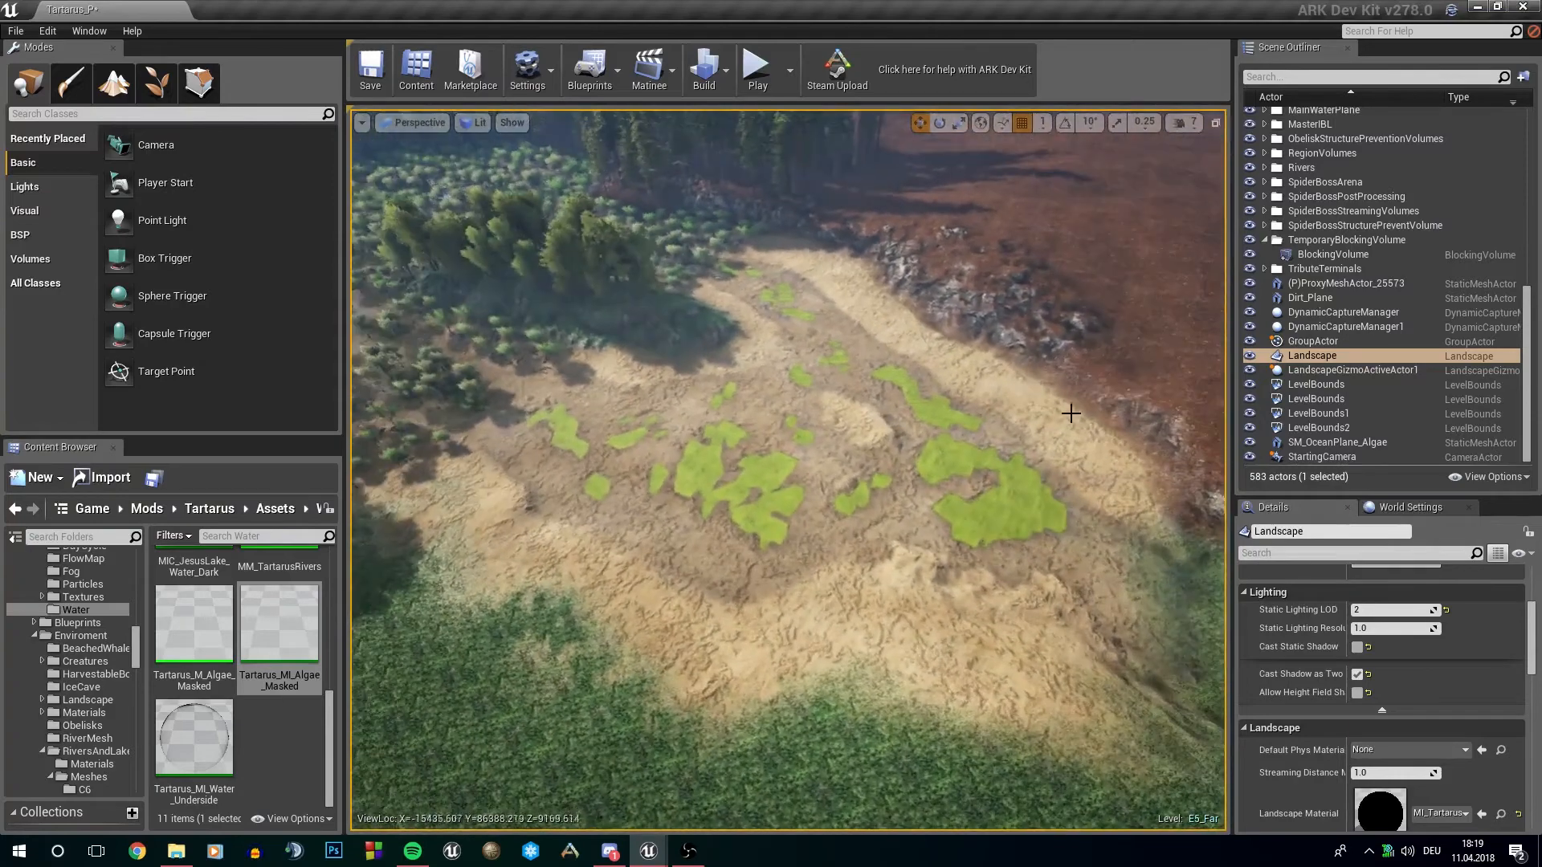
Step: Select the E5_SwampRiver actor and check which mesh its Water Plane uses, along with the surrounding river
{"action": "scroll", "coordinate": [1347, 350], "scroll_direction": "up", "scroll_amount": 4}
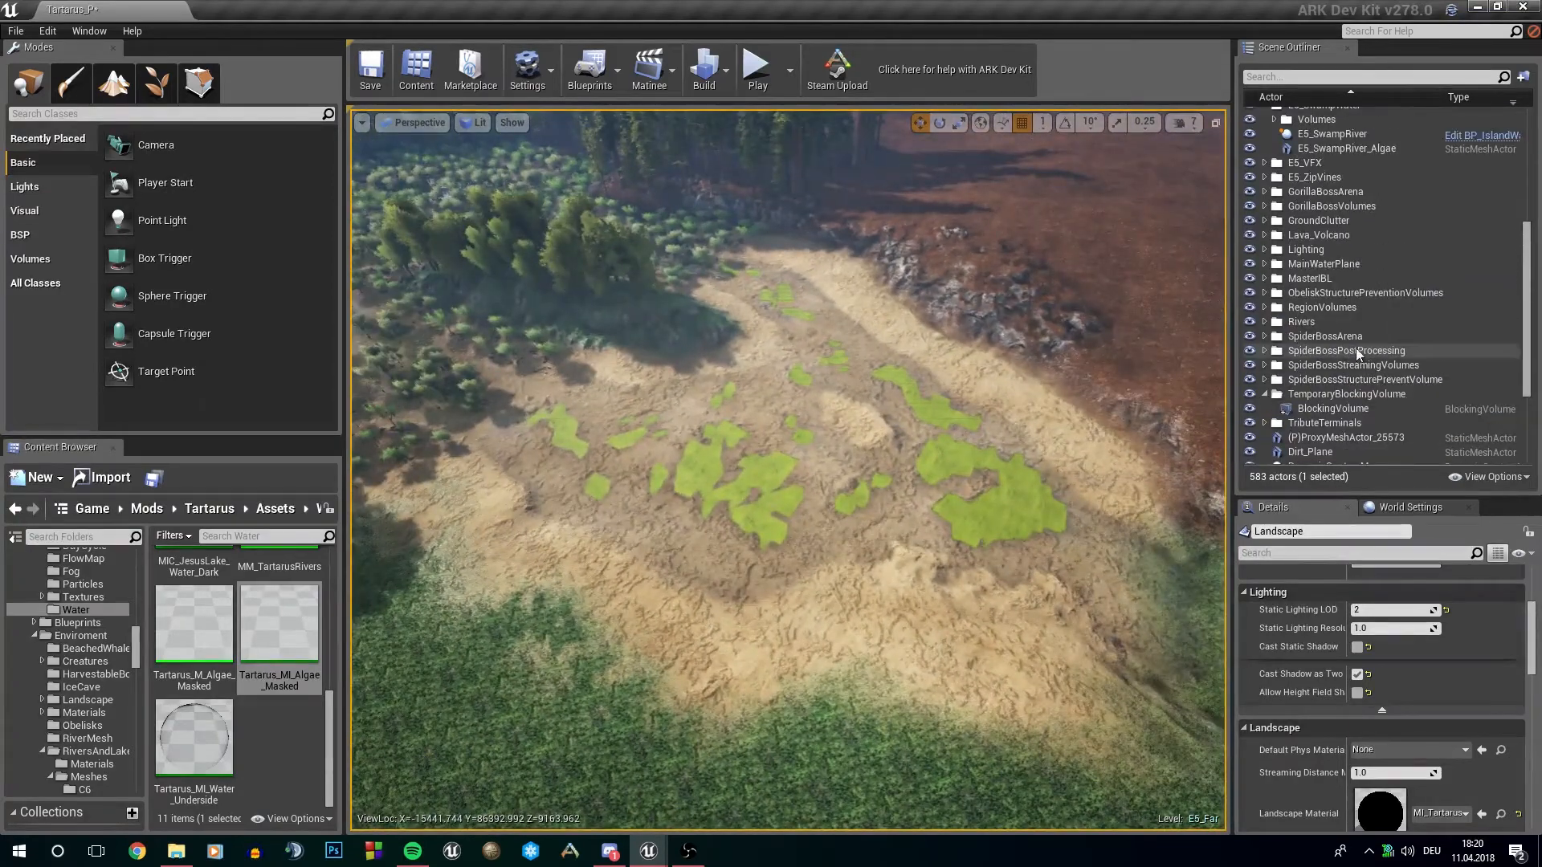
{"action": "left_click", "coordinate": [1351, 135]}
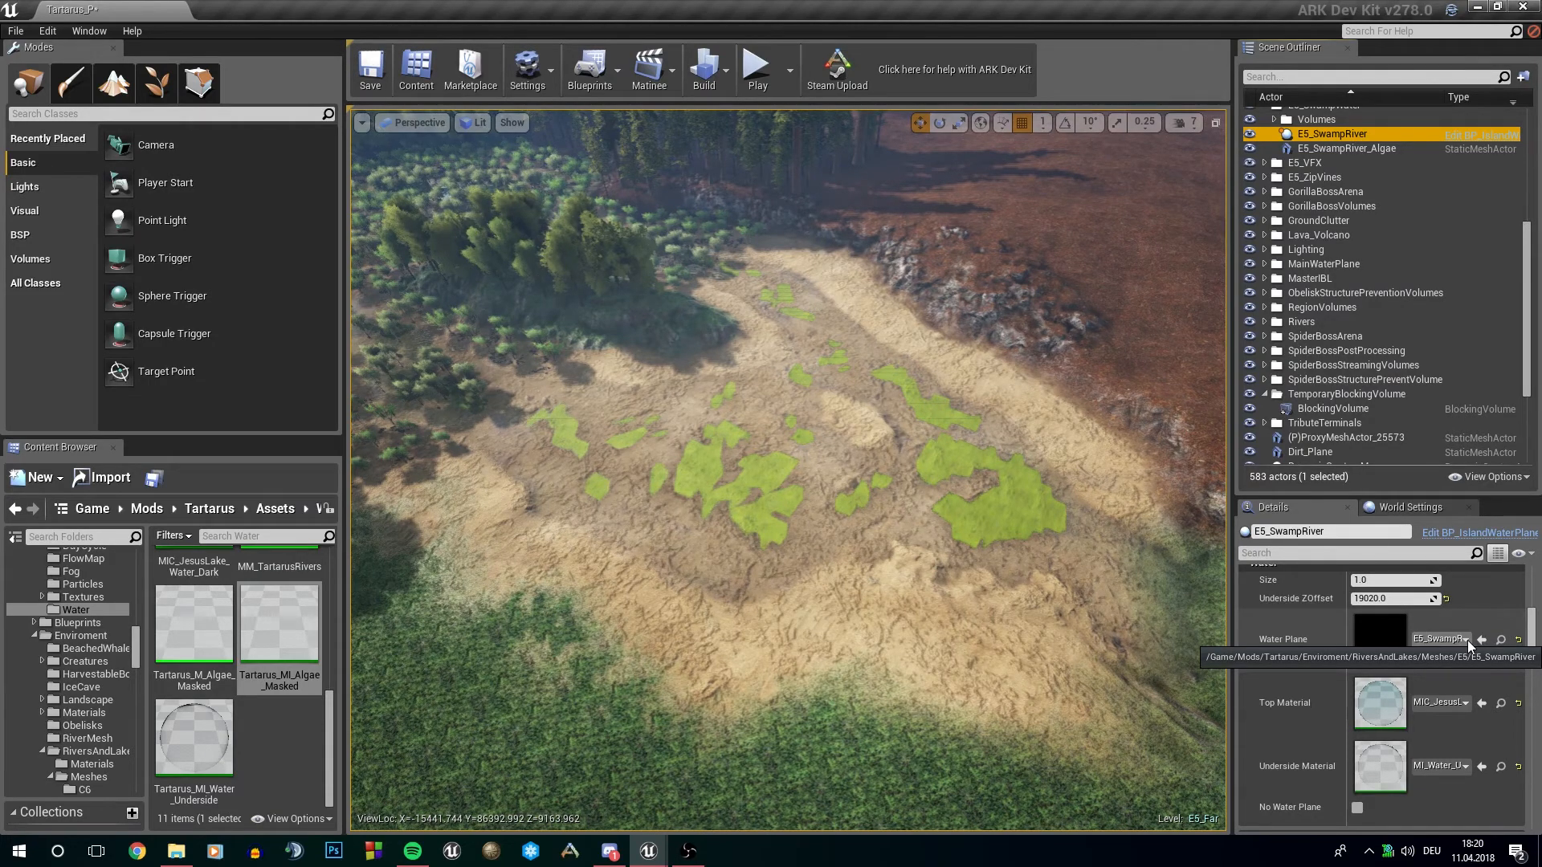
{"action": "right_click_drag", "start_coordinate": [965, 514], "coordinate": [867, 409]}
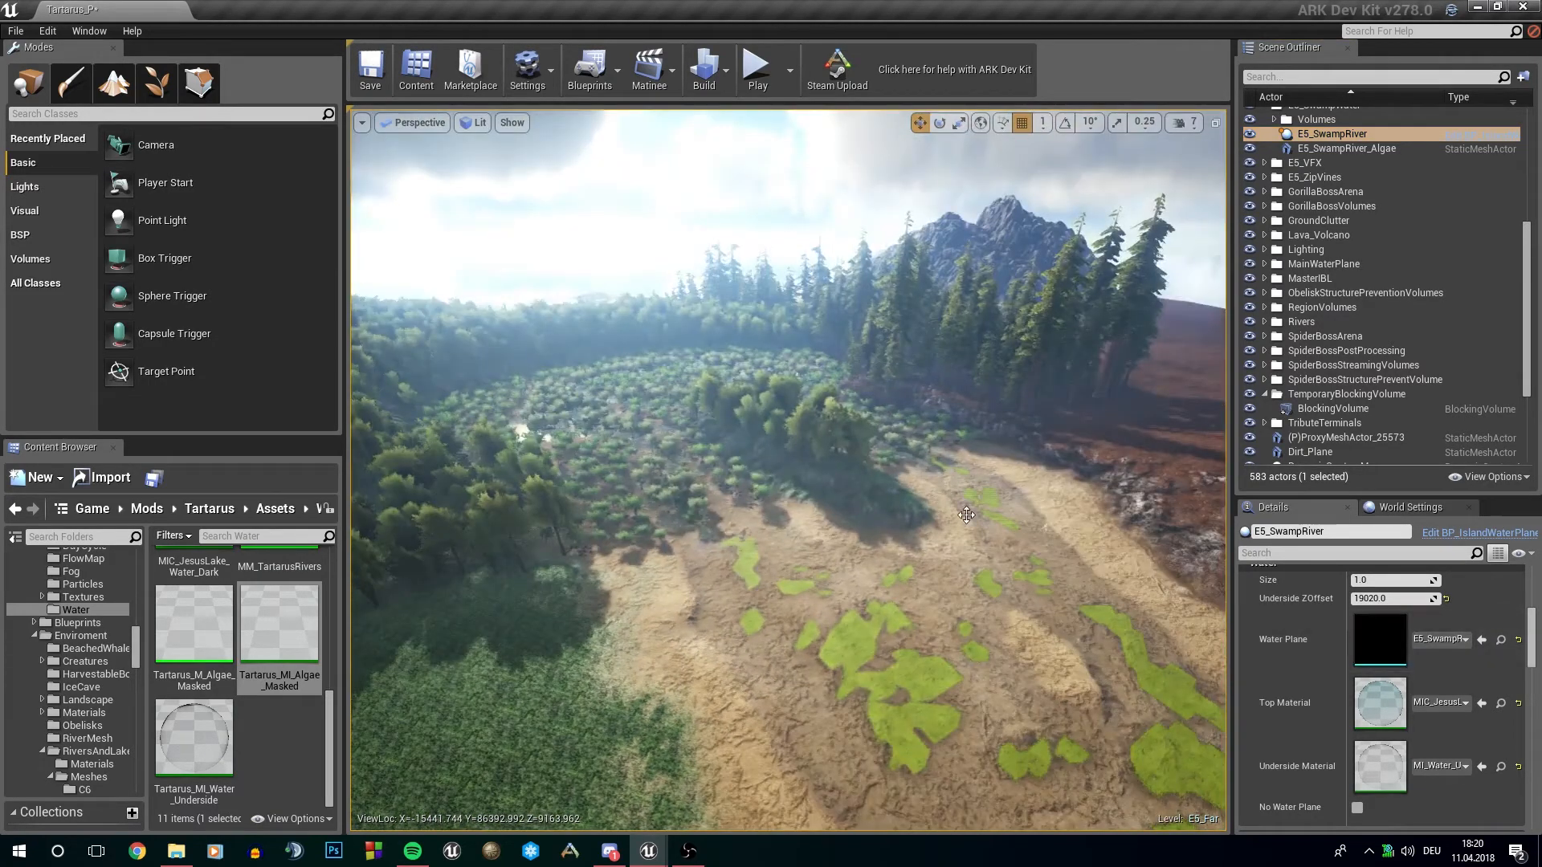